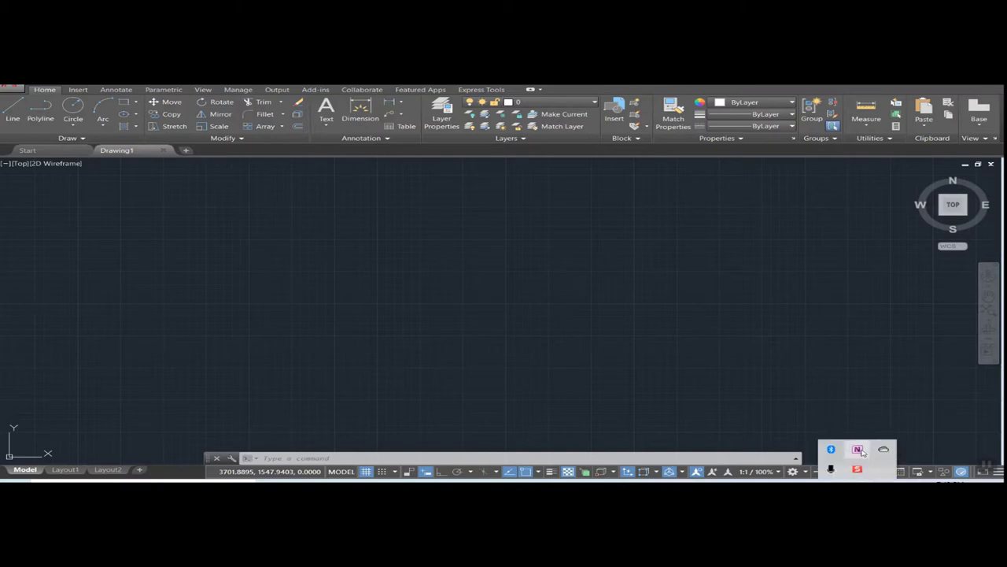
# Open OneNote from the taskbar tray icon and go to New Section 1
pyautogui.rightClick(858, 449)
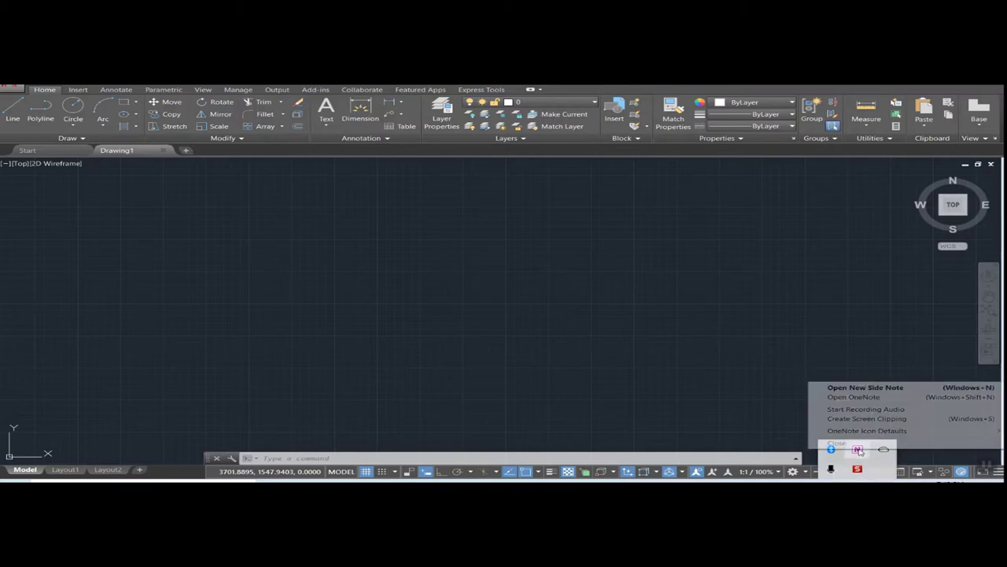
pyautogui.click(861, 398)
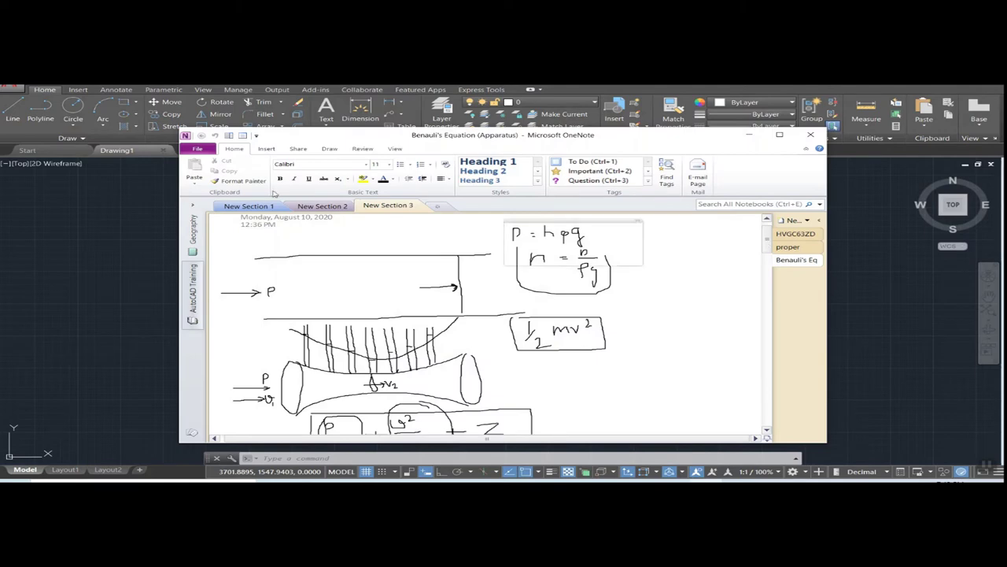
pyautogui.click(256, 208)
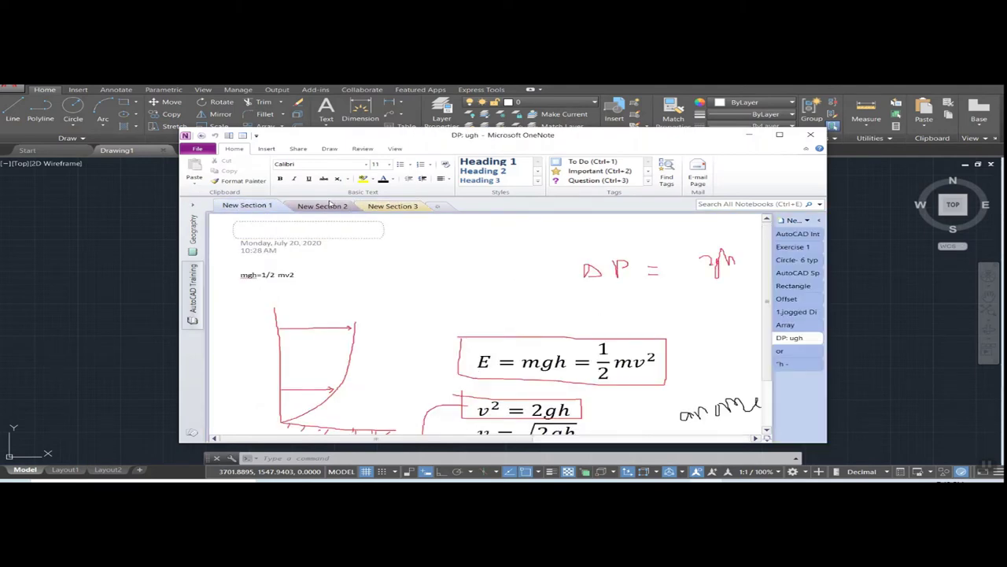
# Create New Section 4 with a blank page in the AutoCAD Training notebook and maximize the window
pyautogui.click(437, 205)
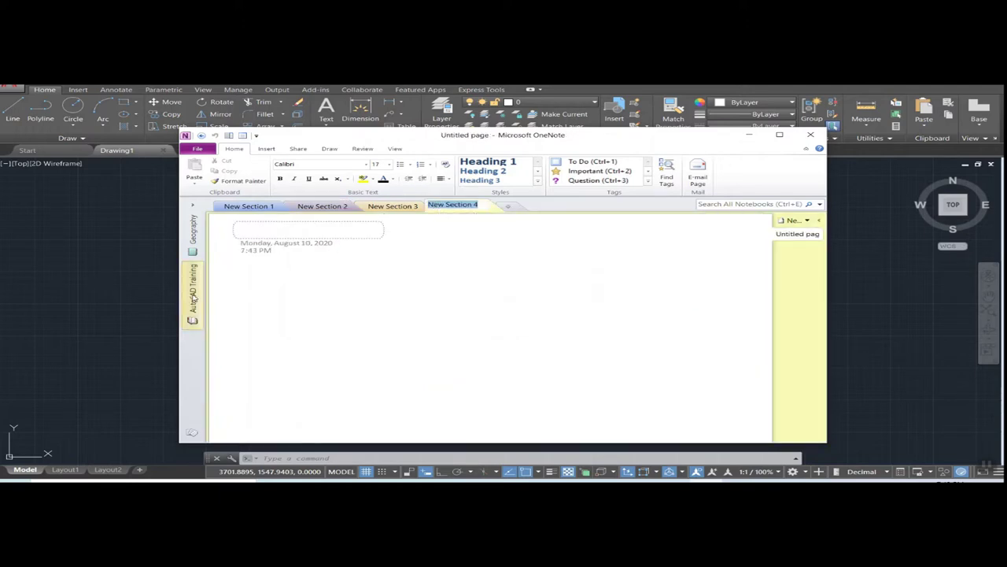
pyautogui.press('Return')
pyautogui.click(791, 221)
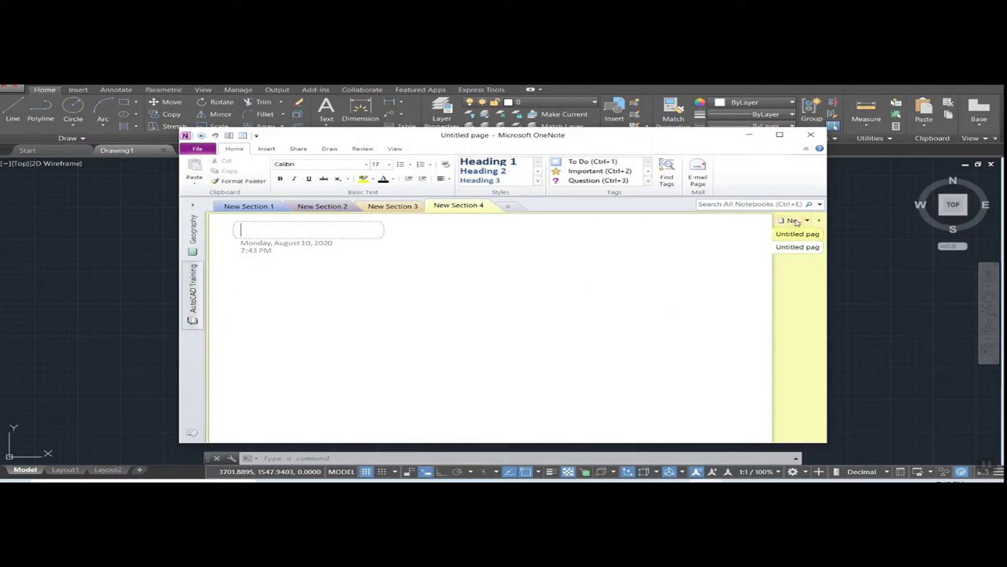
pyautogui.click(779, 134)
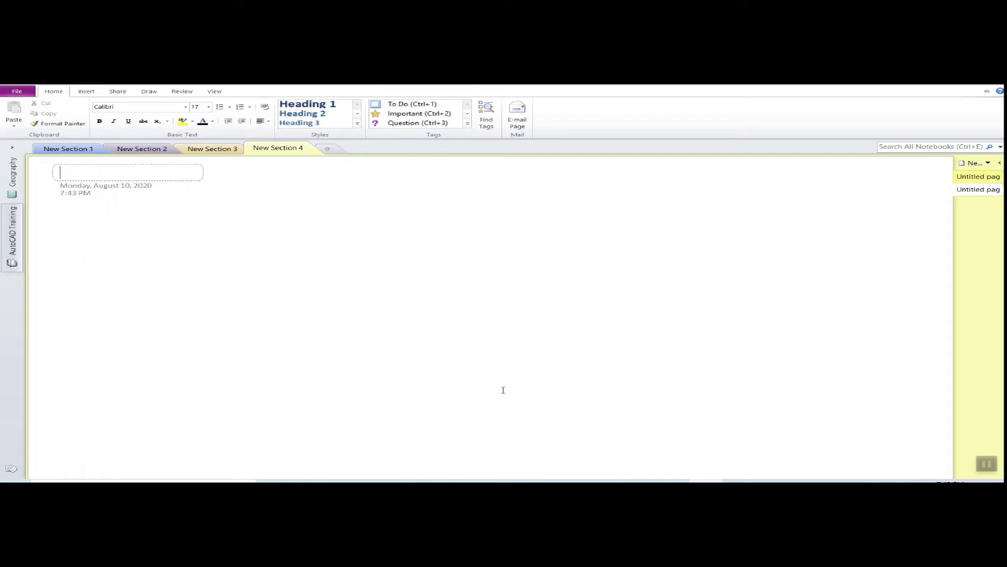
# Title the page 'Layers', start a note below it at font size 24, and minimize OneNote
pyautogui.write('La')
pyautogui.write('yers')
pyautogui.press('Return')
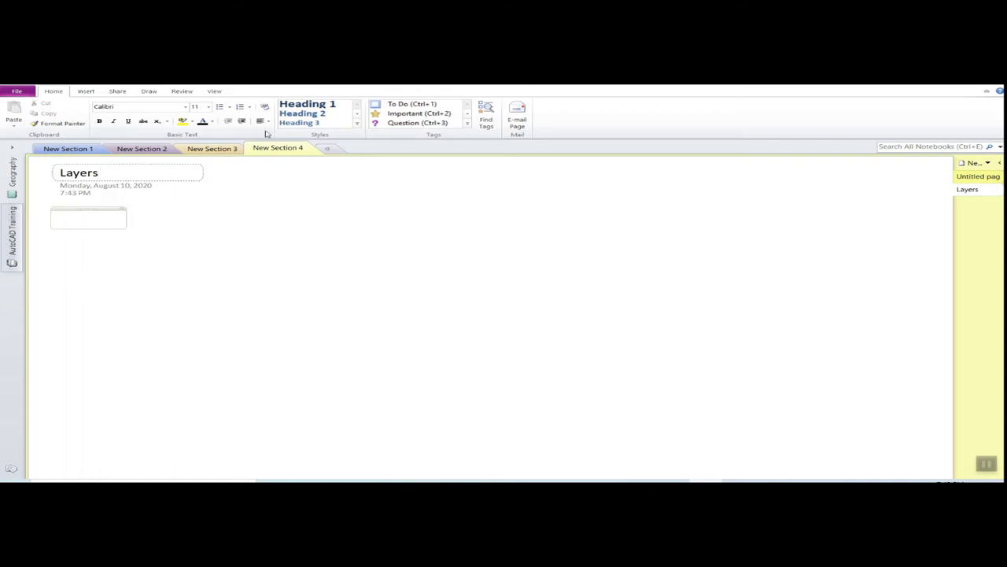
pyautogui.click(207, 107)
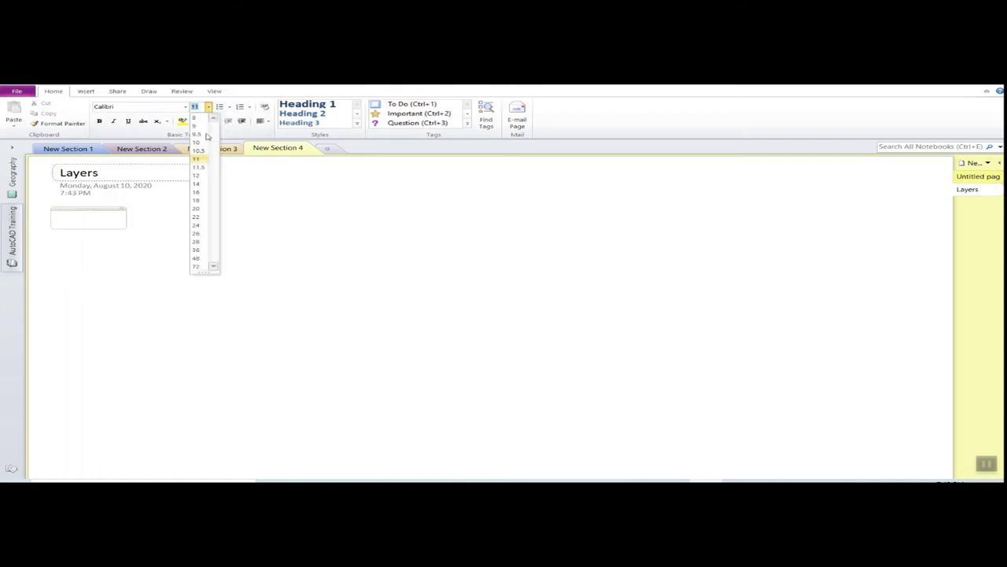
pyautogui.click(198, 225)
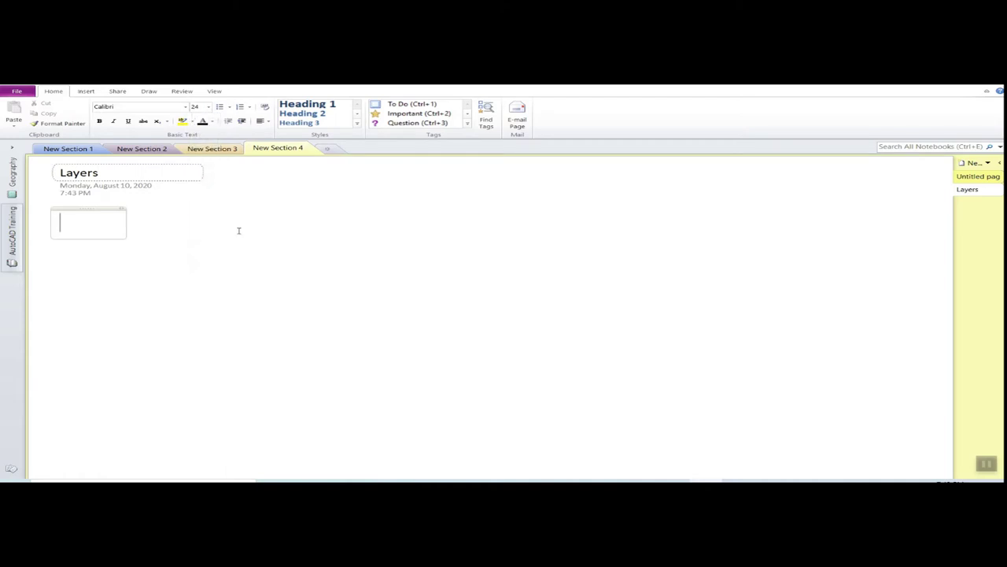
pyautogui.click(949, 80)
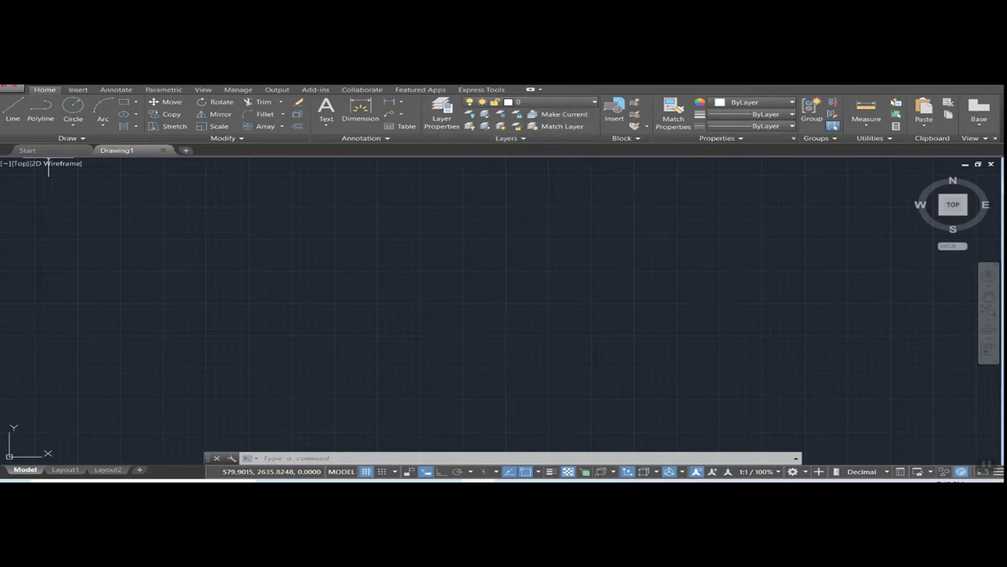
# Float the Layers panel over the upper-left drawing area and show its layer list
pyautogui.click(523, 139)
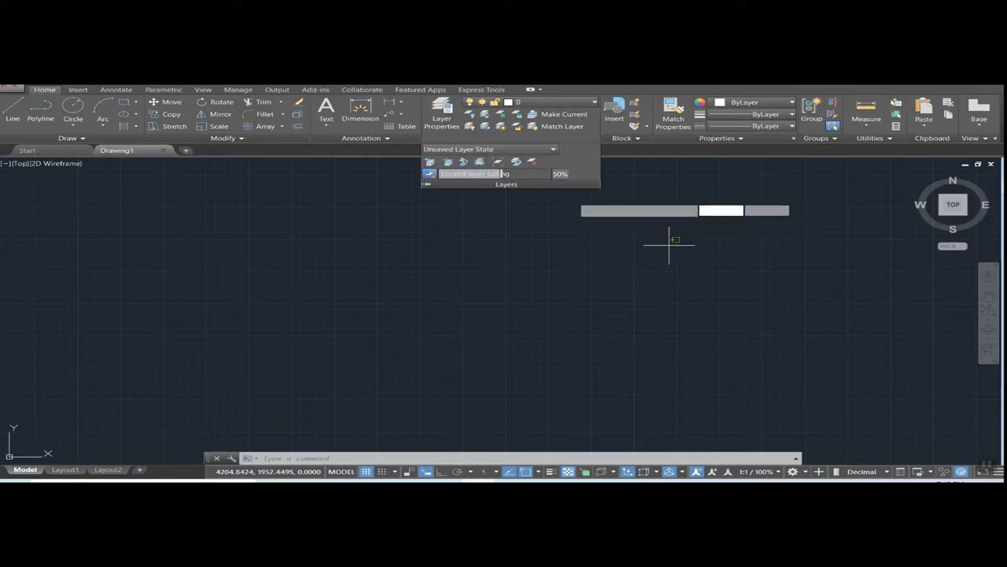
pyautogui.click(460, 161)
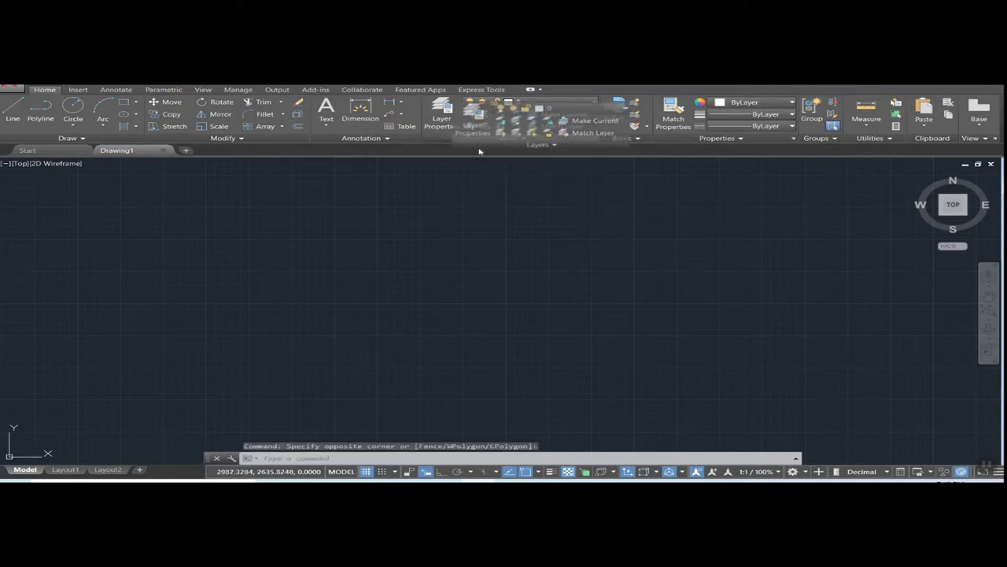
pyautogui.moveTo(478, 140)
pyautogui.mouseDown()
pyautogui.moveTo(378, 283)
pyautogui.moveTo(246, 264)
pyautogui.mouseUp()
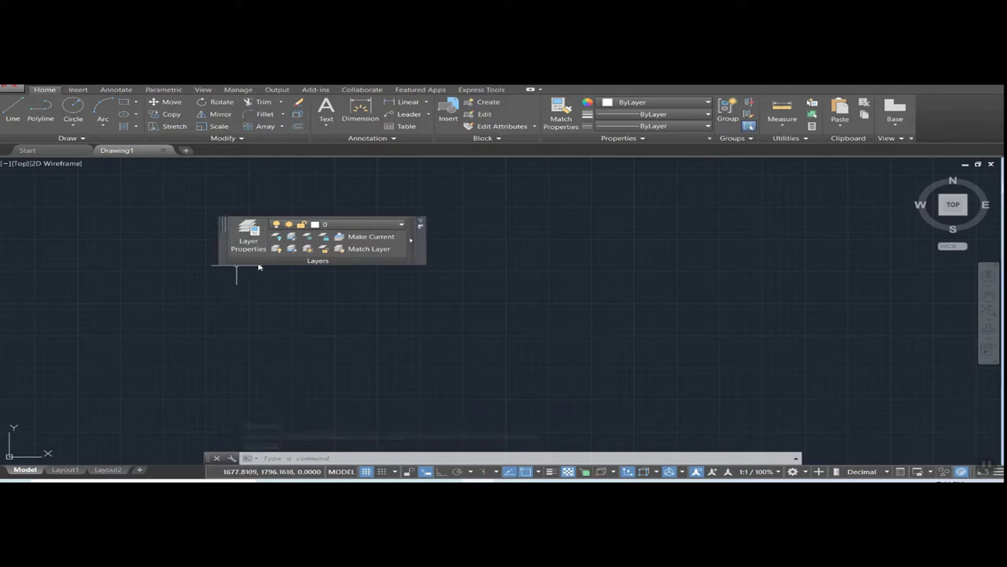
pyautogui.moveTo(267, 261); pyautogui.dragTo(162, 233)
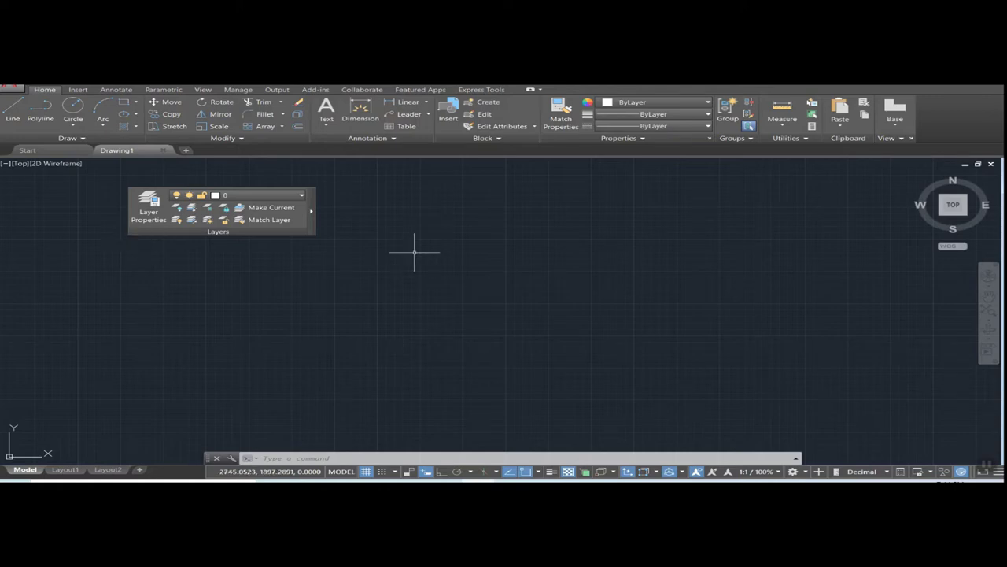
pyautogui.moveTo(220, 231)
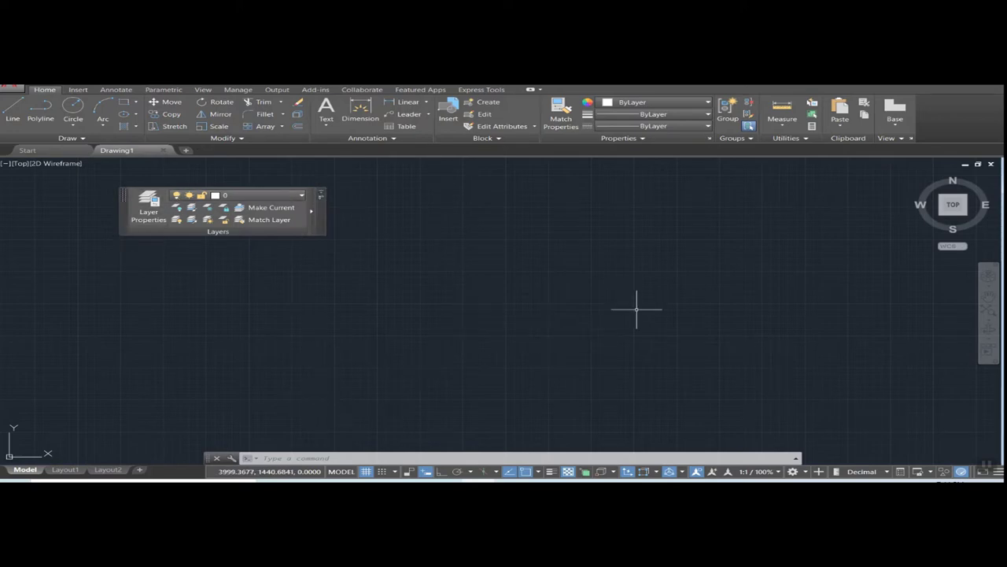
pyautogui.click(300, 195)
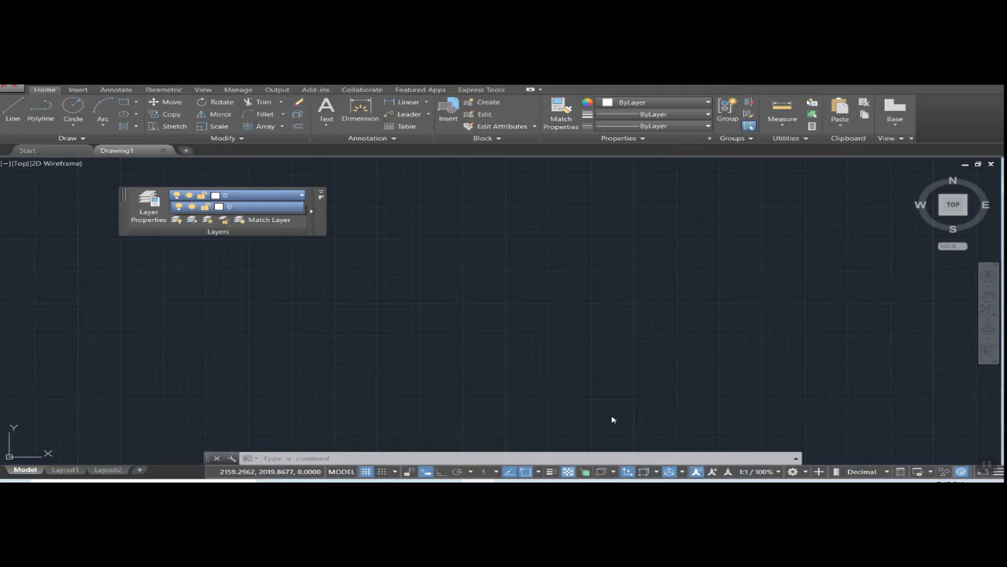
# Draw a large rectangle across the drawing area
pyautogui.click(553, 285)
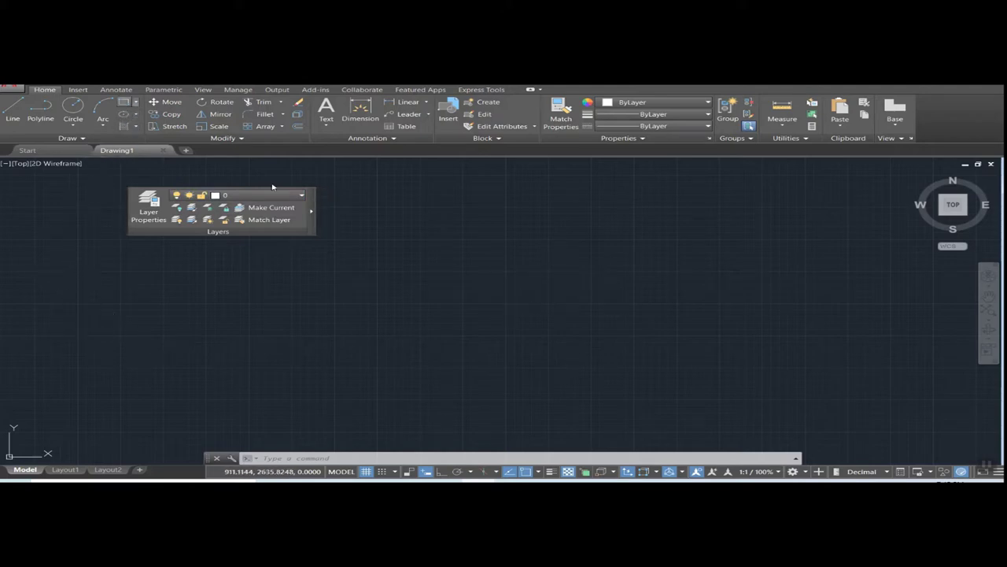
pyautogui.click(414, 196)
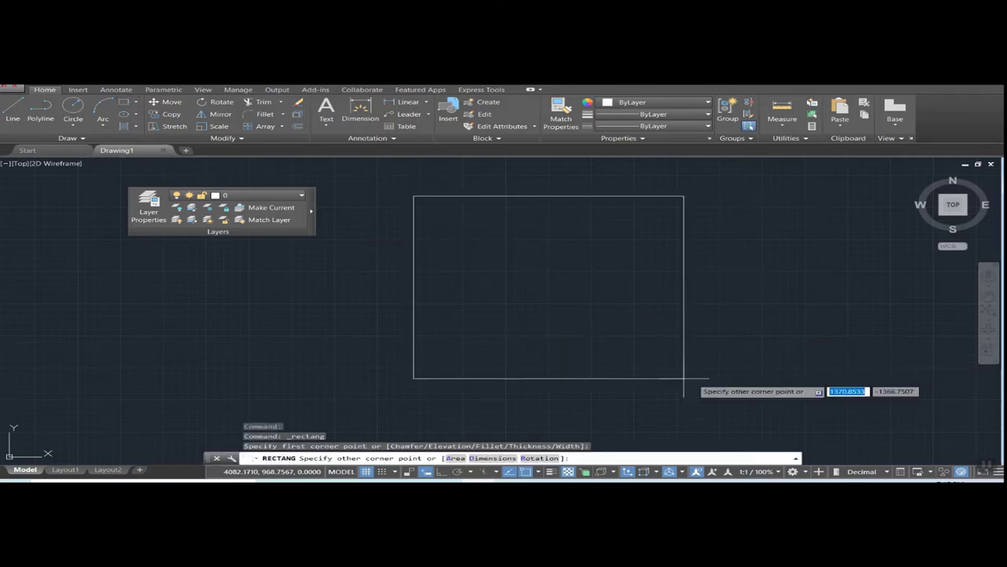
pyautogui.click(838, 379)
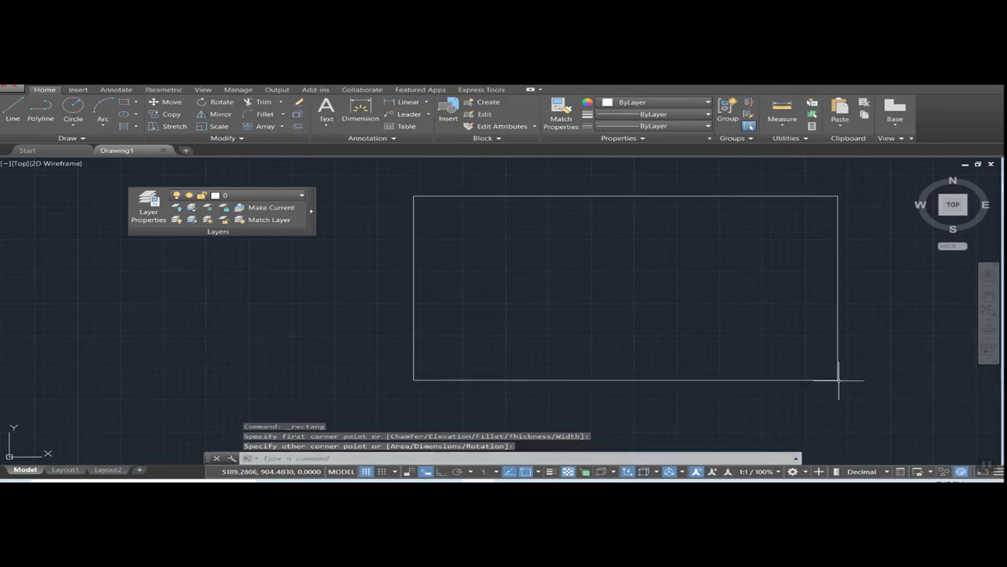
# Draw four circles inside the rectangle: upper left, upper right, bottom middle and lower right
pyautogui.click(75, 110)
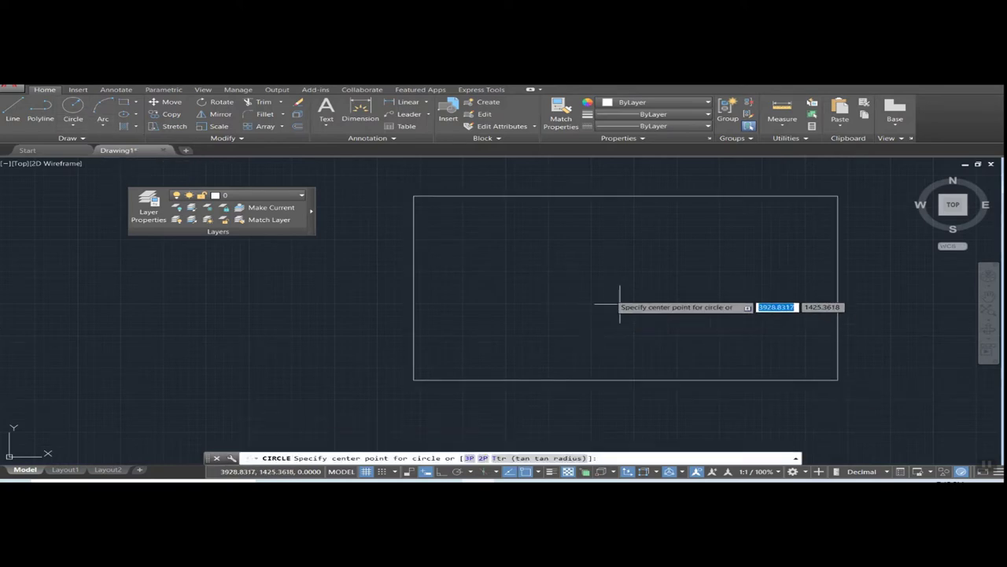
pyautogui.click(490, 245)
pyautogui.click(463, 229)
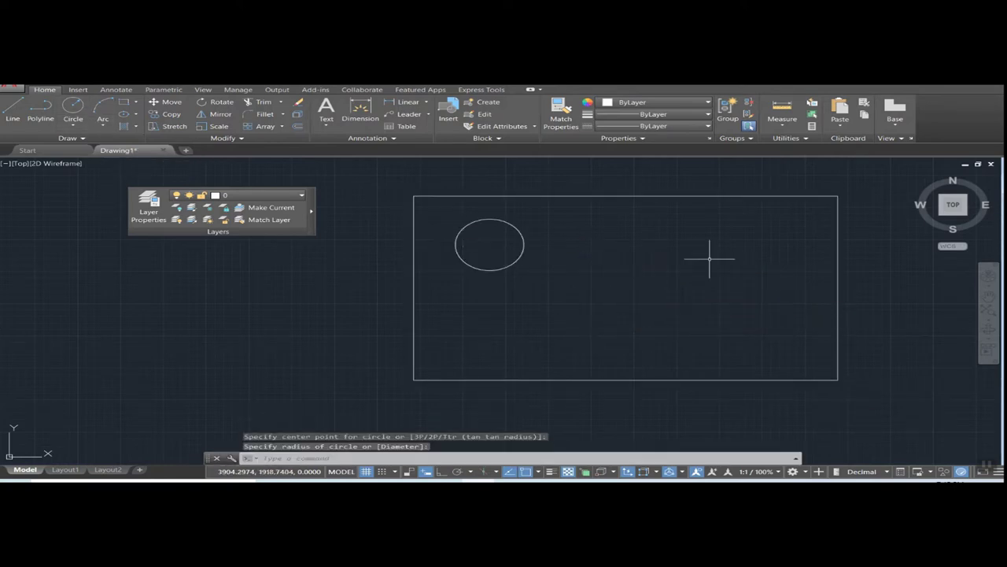
pyautogui.moveTo(740, 246)
pyautogui.mouseDown()
pyautogui.moveTo(711, 229)
pyautogui.moveTo(738, 240)
pyautogui.mouseUp()
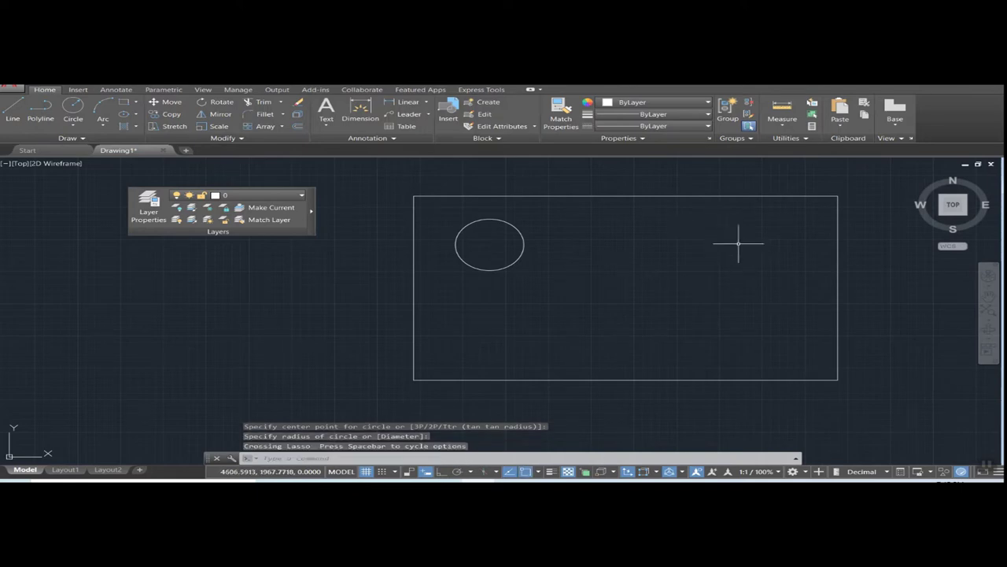
pyautogui.click(73, 110)
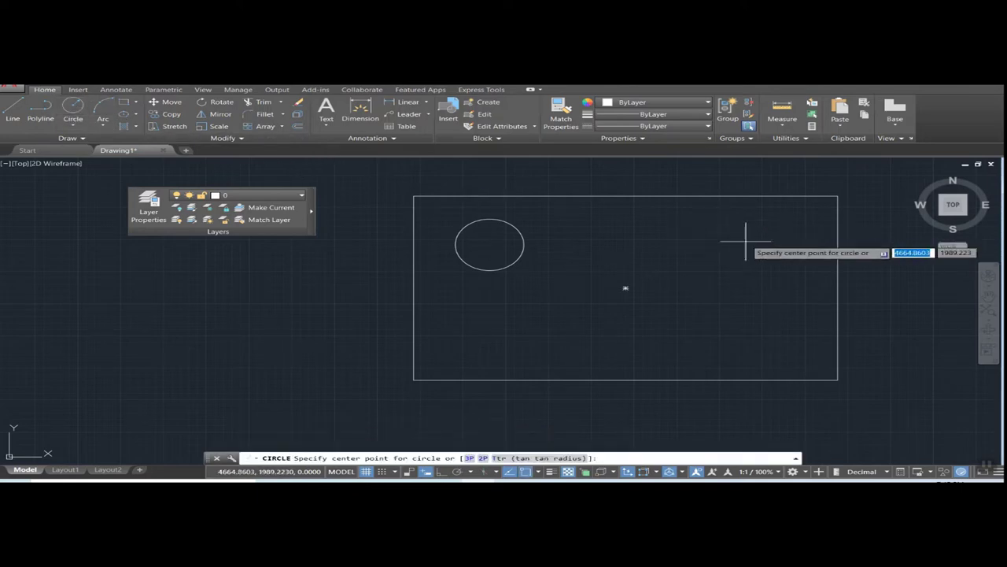
pyautogui.click(747, 242)
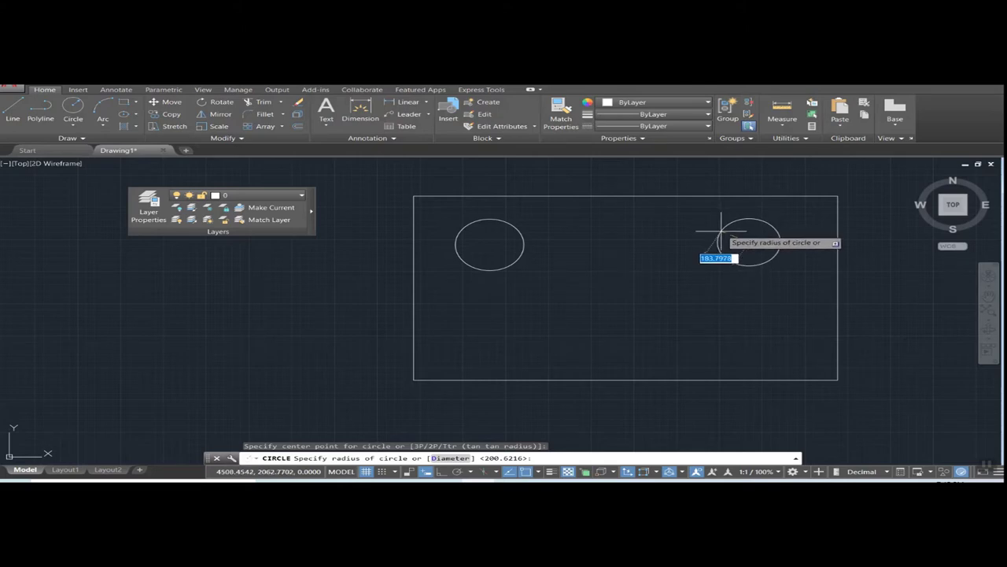
pyautogui.click(718, 233)
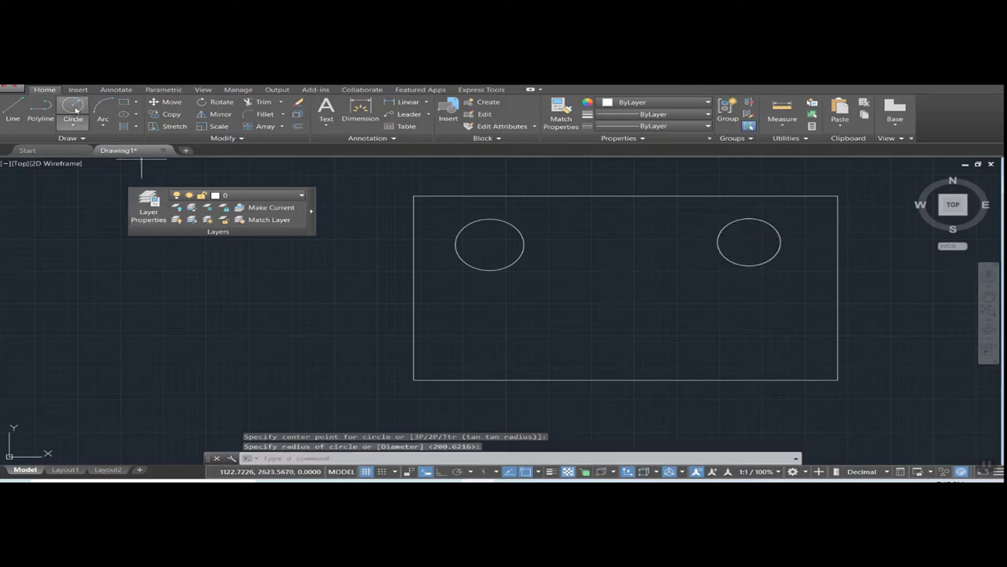
pyautogui.click(75, 114)
pyautogui.click(581, 341)
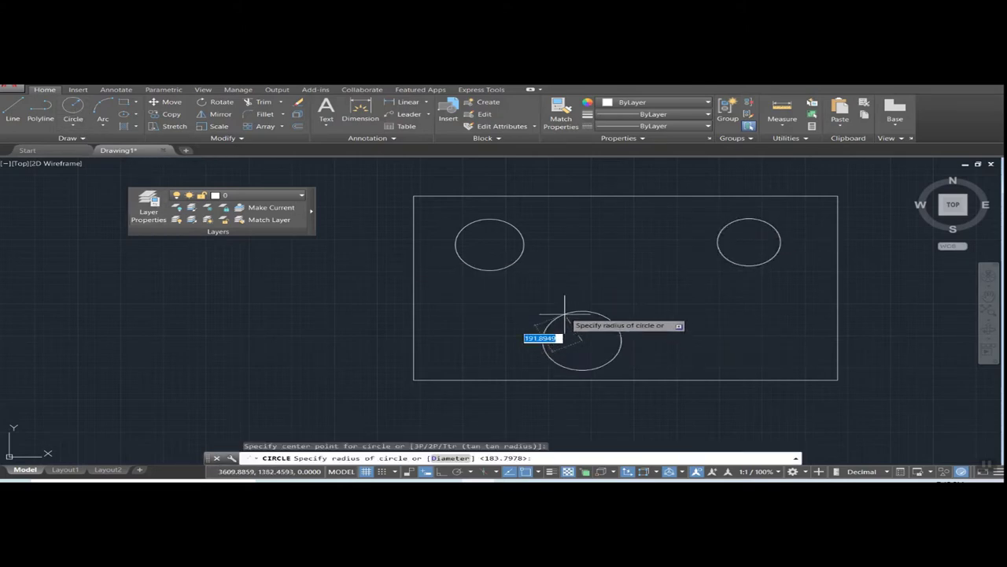
pyautogui.click(540, 331)
pyautogui.click(75, 117)
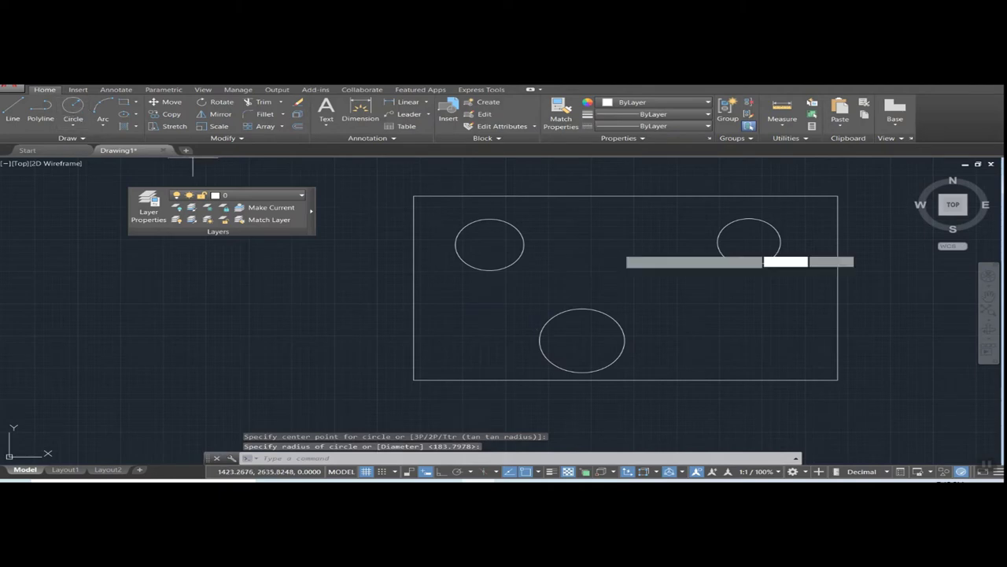
pyautogui.click(741, 323)
pyautogui.click(704, 309)
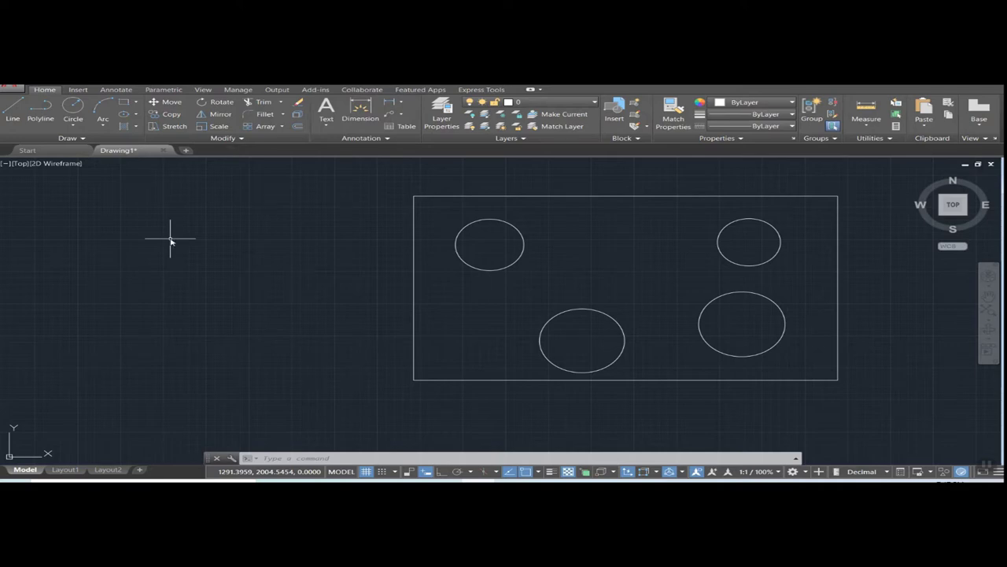
# Open the Layer Properties Manager with the LAYER command, close it, and reopen it over the drawing
pyautogui.write('LAYER')
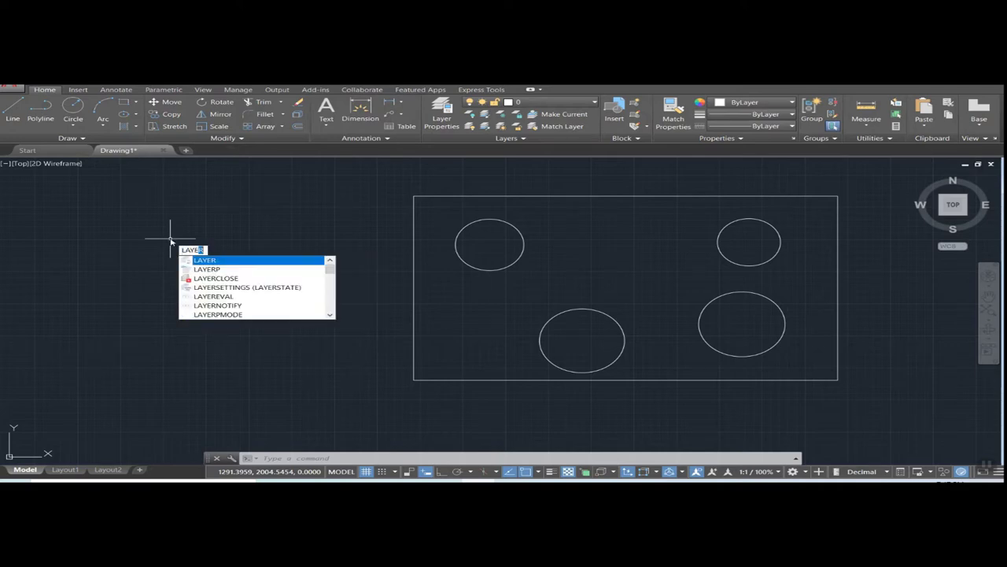
pyautogui.write('R')
pyautogui.press('Return')
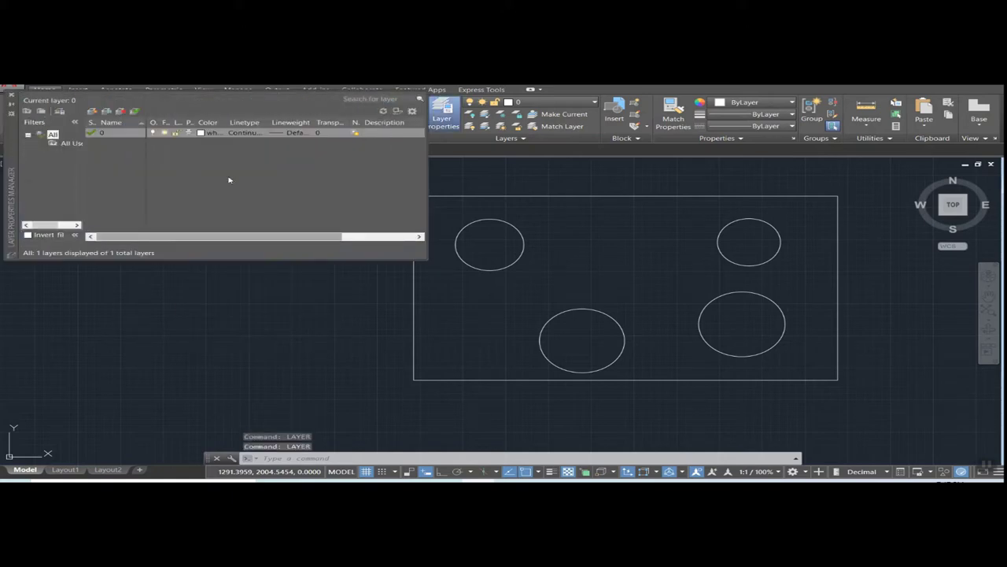
pyautogui.click(11, 95)
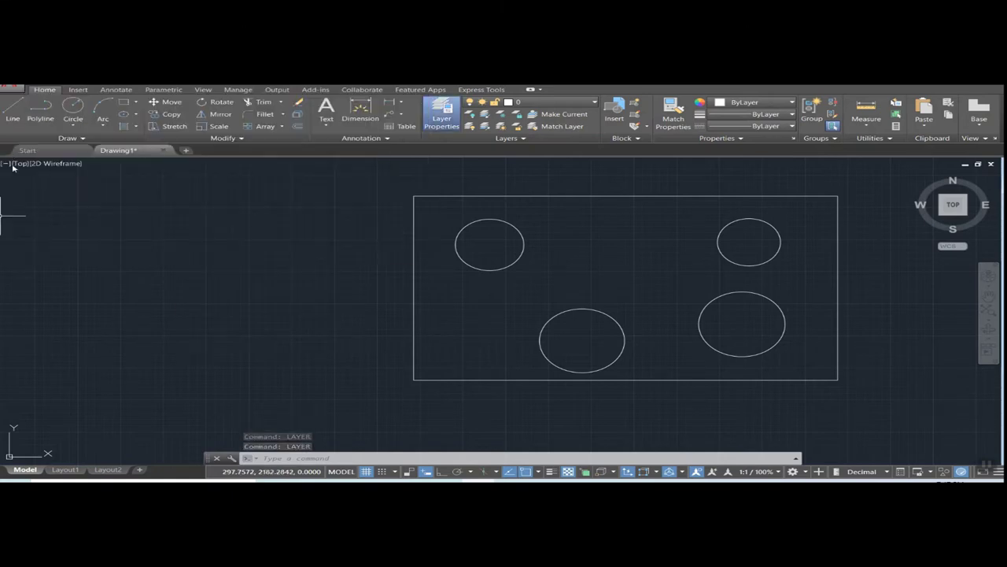
pyautogui.moveTo(89, 288); pyautogui.dragTo(64, 277)
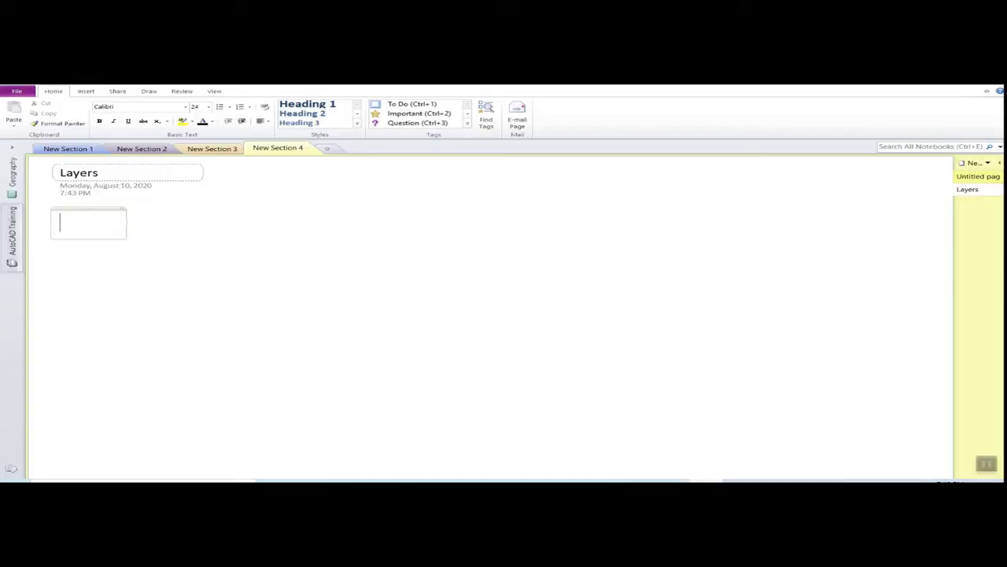
# Add the note '1.Zero layer- Default layer', correcting 'Dafault' from spelling suggestions, and start a new line
pyautogui.write('1.Z')
pyautogui.write('ero')
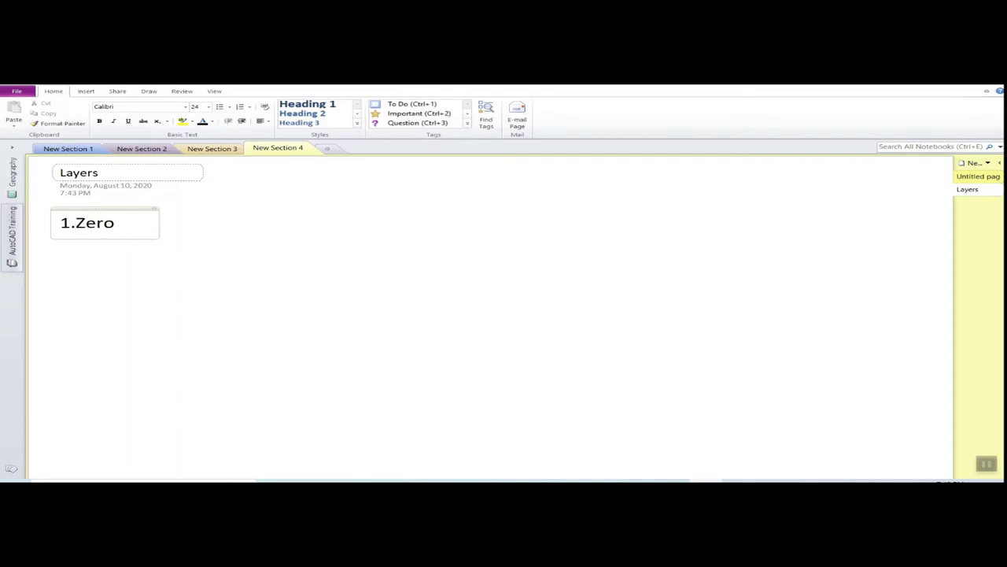
pyautogui.write(' layer')
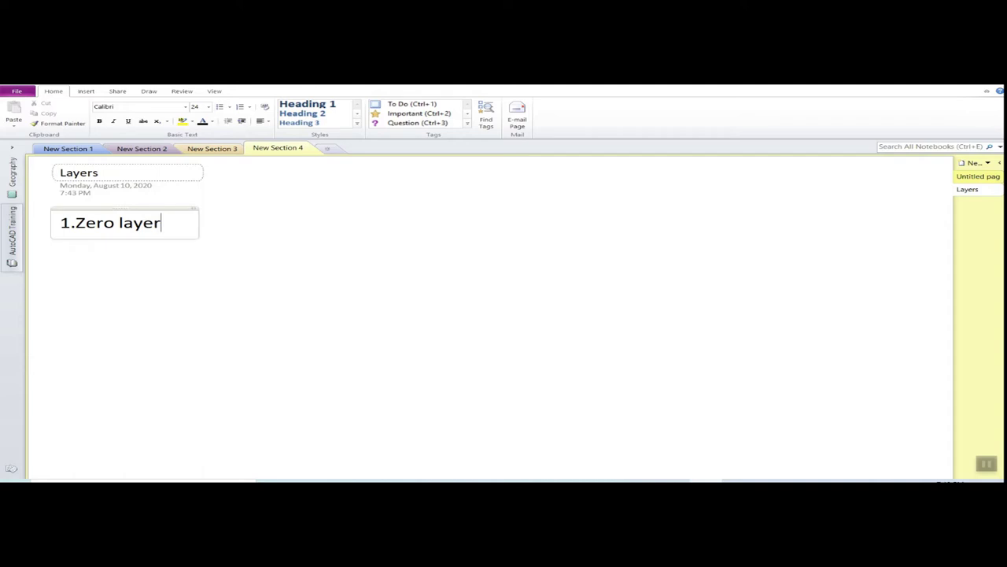
pyautogui.write('- ')
pyautogui.write('Dafault ')
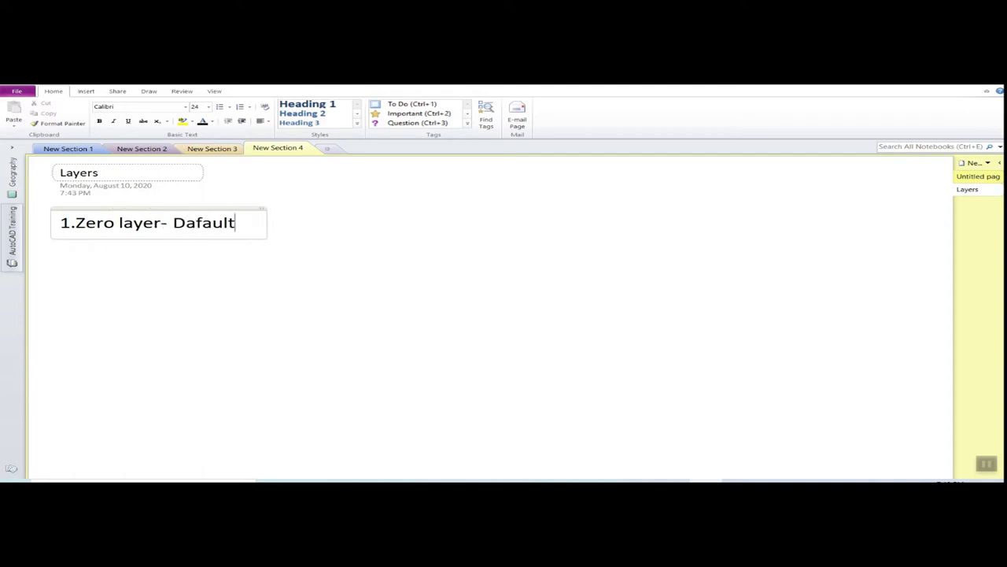
pyautogui.write('lay')
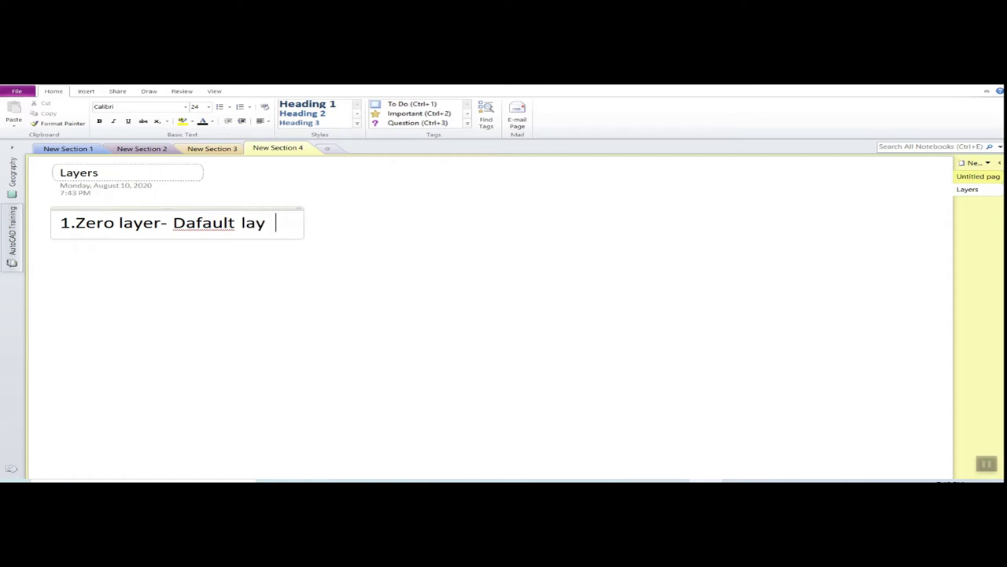
pyautogui.write('er')
pyautogui.rightClick(193, 226)
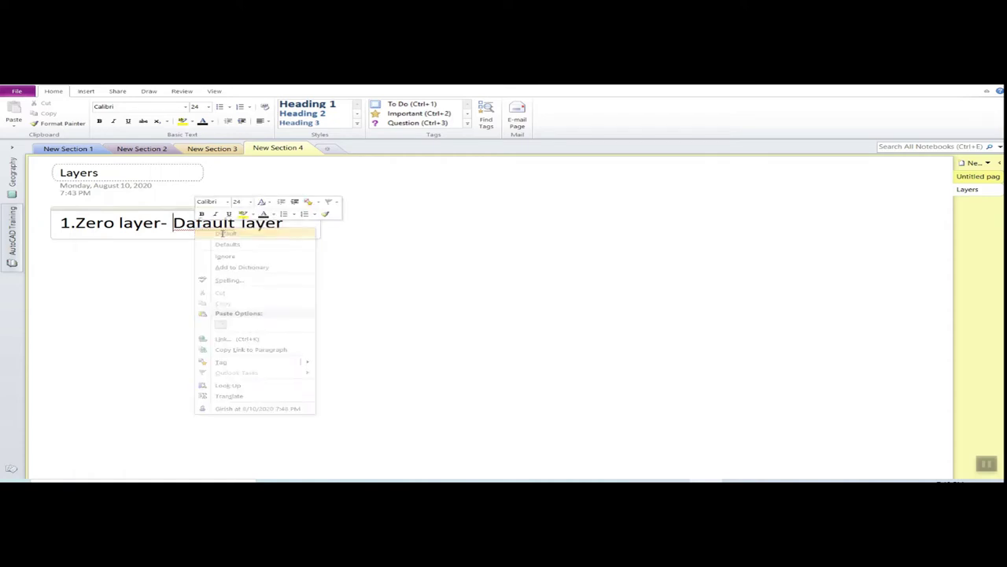
pyautogui.click(224, 233)
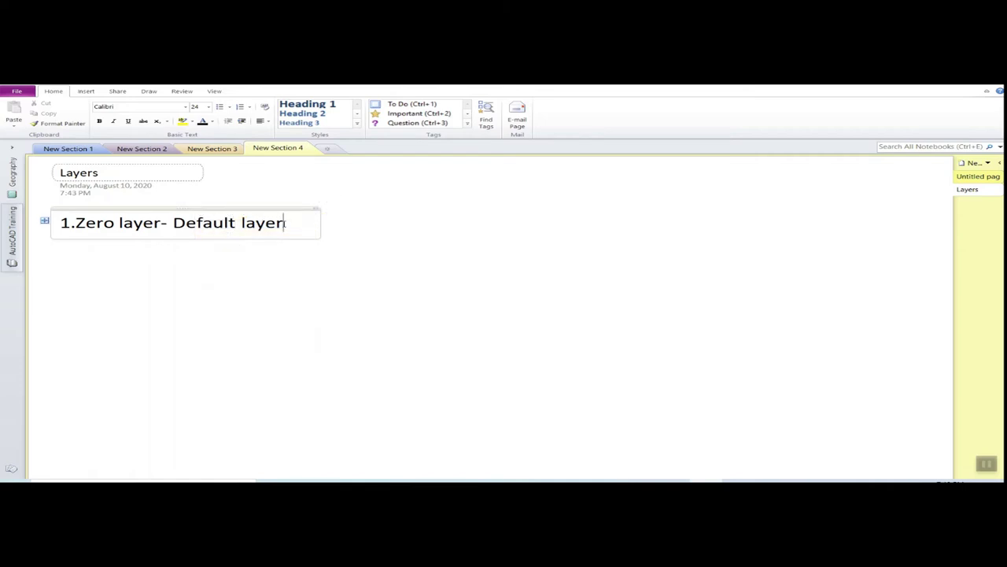
pyautogui.press('Return')
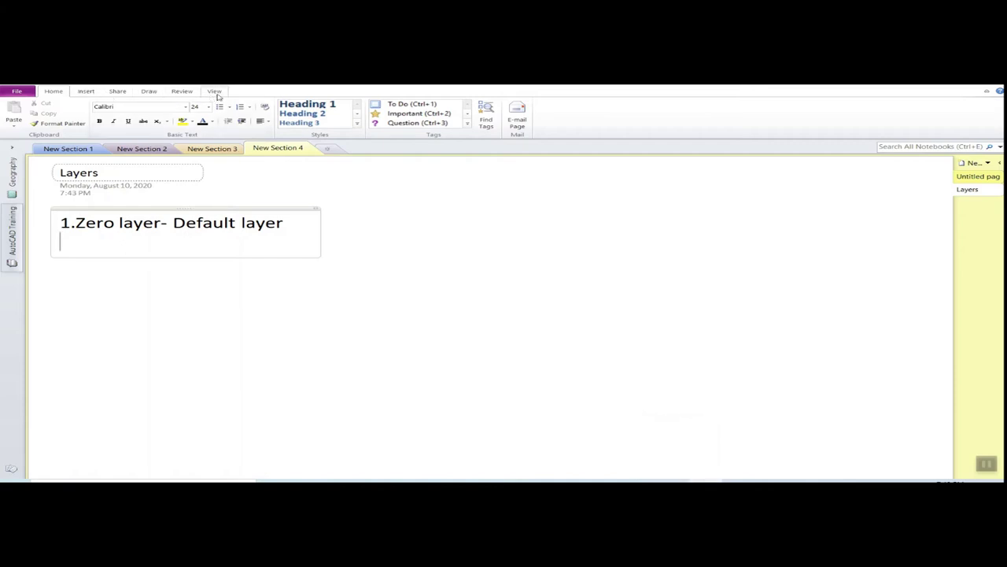
pyautogui.click(85, 92)
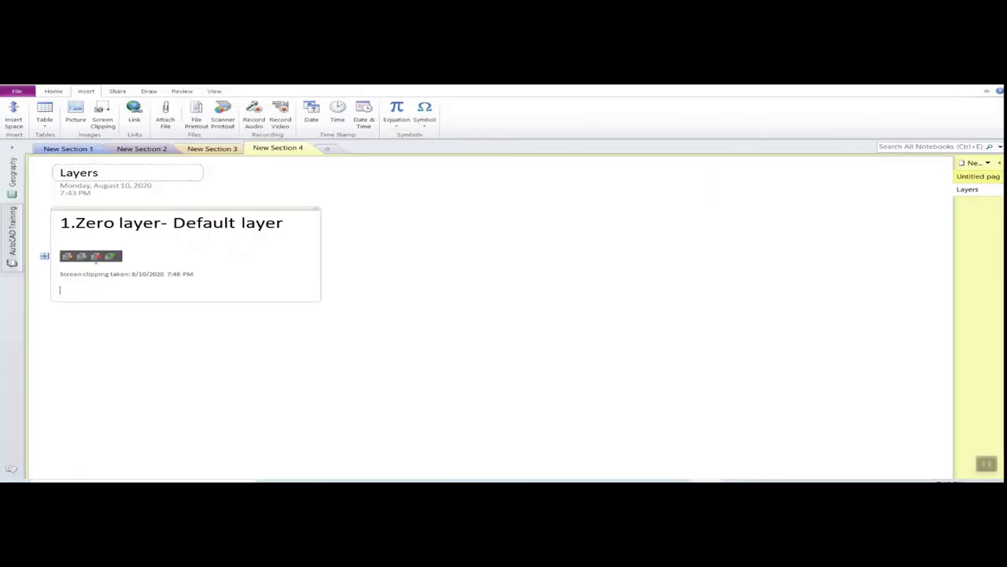
# Enlarge the layer-icon screen clipping and draw a red ink arrow to the first icon
pyautogui.click(45, 256)
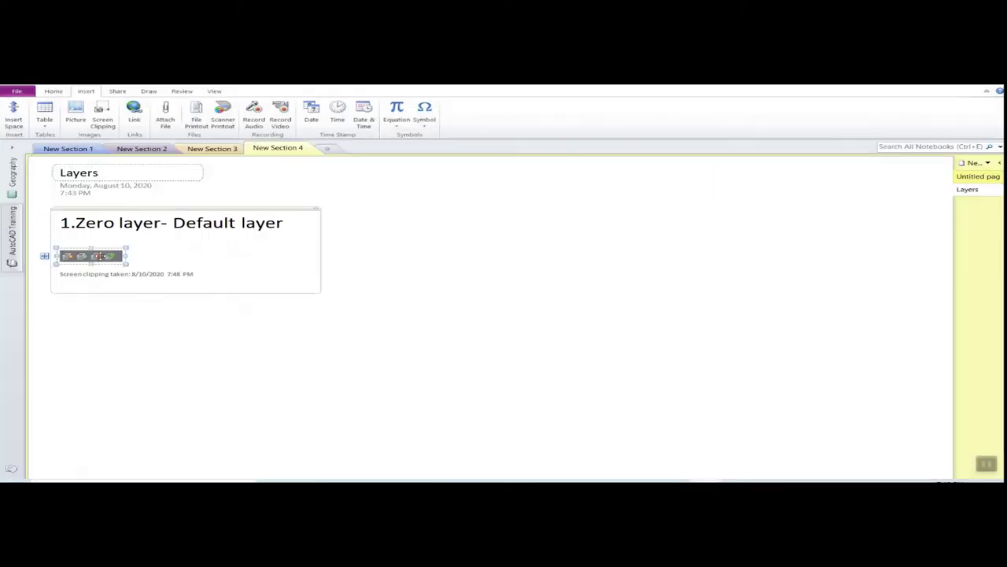
pyautogui.moveTo(126, 264); pyautogui.dragTo(381, 308)
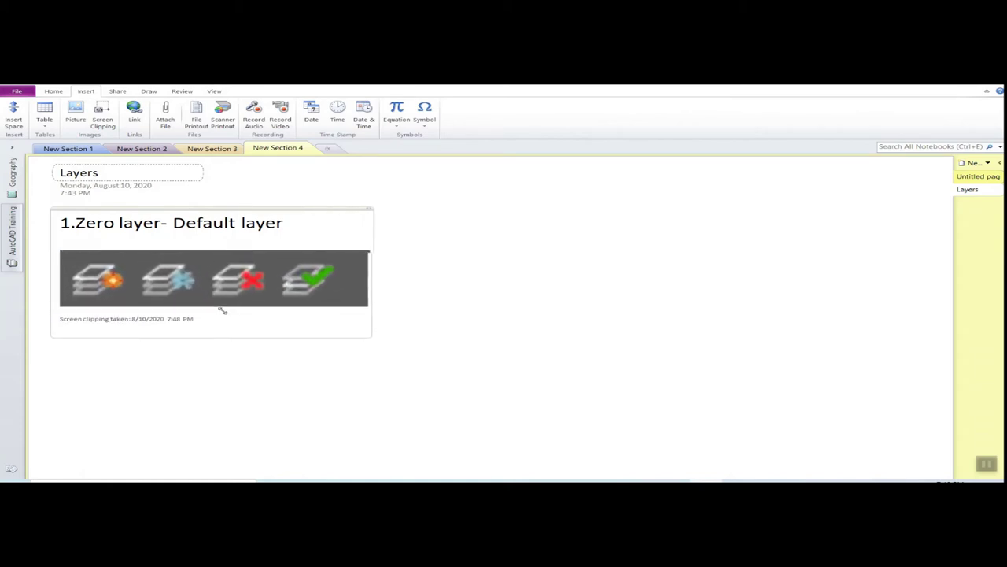
pyautogui.click(447, 309)
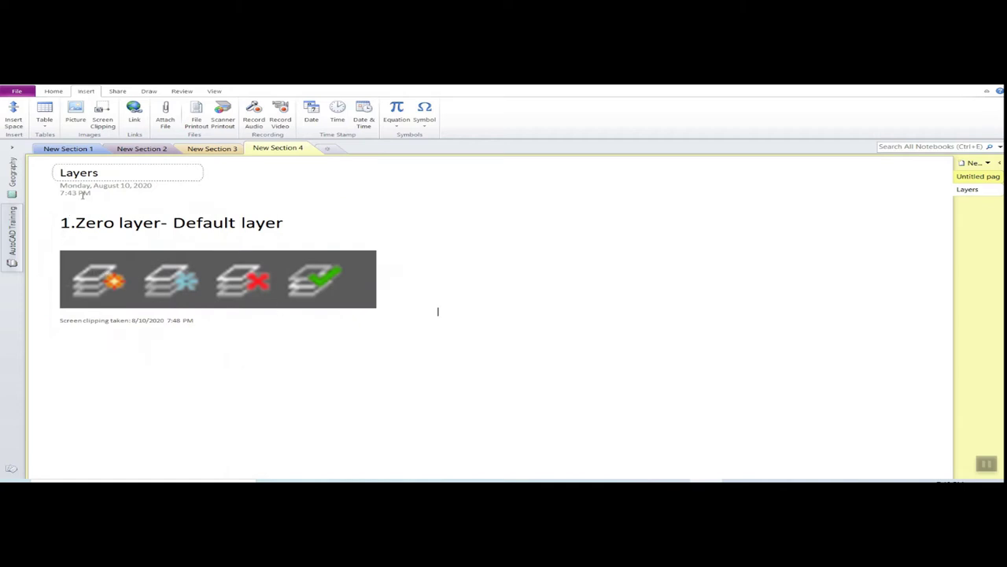
pyautogui.click(148, 90)
pyautogui.moveTo(349, 369)
pyautogui.mouseDown()
pyautogui.moveTo(307, 370)
pyautogui.moveTo(179, 339)
pyautogui.moveTo(118, 308)
pyautogui.mouseUp()
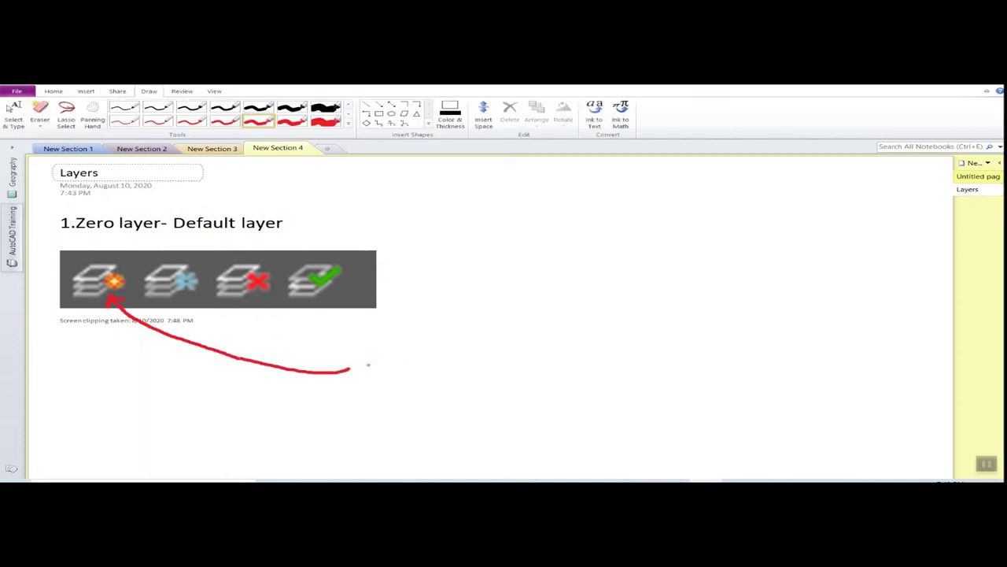
# Label the layer icons with red ink arrows and handwritten New layer, Freez, Delete and Make
pyautogui.moveTo(366, 355)
pyautogui.mouseDown()
pyautogui.moveTo(367, 372)
pyautogui.moveTo(389, 371)
pyautogui.moveTo(391, 351)
pyautogui.moveTo(434, 369)
pyautogui.moveTo(439, 358)
pyautogui.moveTo(459, 366)
pyautogui.moveTo(510, 355)
pyautogui.moveTo(504, 384)
pyautogui.moveTo(508, 370)
pyautogui.mouseUp()
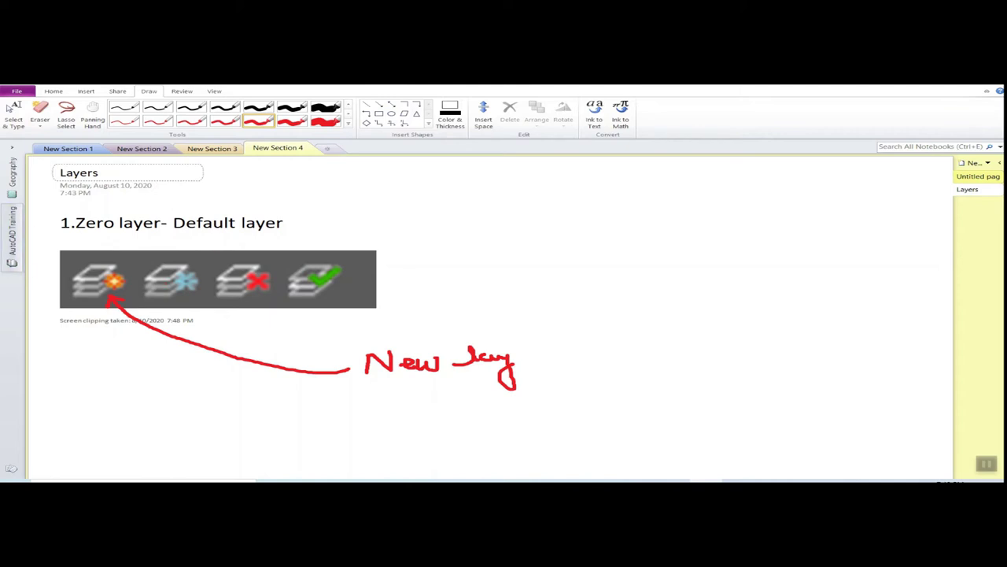
pyautogui.moveTo(526, 357); pyautogui.dragTo(542, 353)
pyautogui.moveTo(171, 308)
pyautogui.mouseDown()
pyautogui.moveTo(220, 392)
pyautogui.moveTo(416, 423)
pyautogui.moveTo(618, 402)
pyautogui.moveTo(638, 387)
pyautogui.moveTo(634, 396)
pyautogui.moveTo(676, 401)
pyautogui.mouseUp()
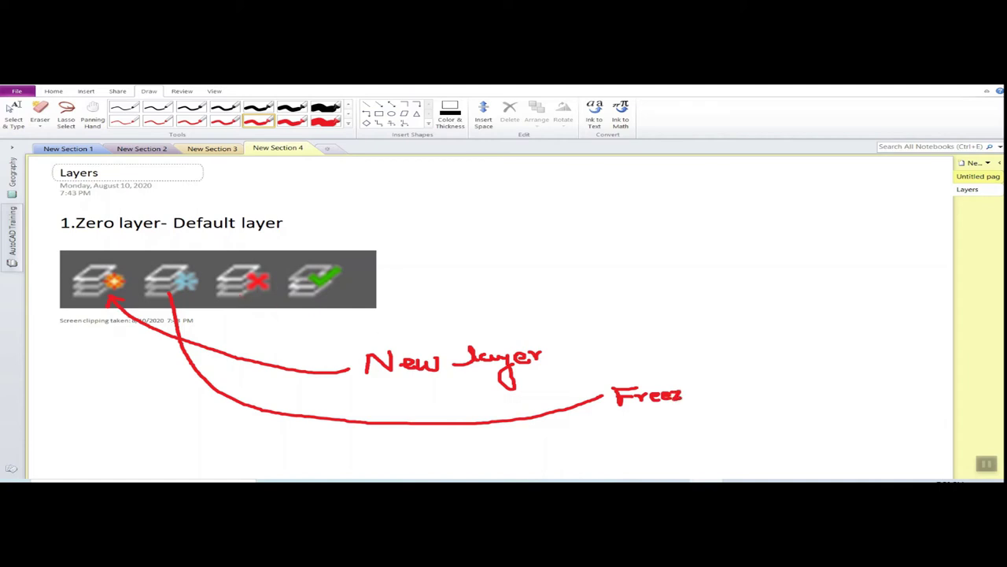
pyautogui.moveTo(254, 274)
pyautogui.mouseDown()
pyautogui.moveTo(409, 213)
pyautogui.moveTo(444, 213)
pyautogui.moveTo(492, 236)
pyautogui.moveTo(529, 220)
pyautogui.moveTo(540, 229)
pyautogui.moveTo(557, 206)
pyautogui.moveTo(570, 231)
pyautogui.mouseUp()
pyautogui.moveTo(572, 228)
pyautogui.mouseDown()
pyautogui.moveTo(603, 228)
pyautogui.moveTo(593, 225)
pyautogui.mouseUp()
pyautogui.moveTo(559, 214); pyautogui.dragTo(573, 213)
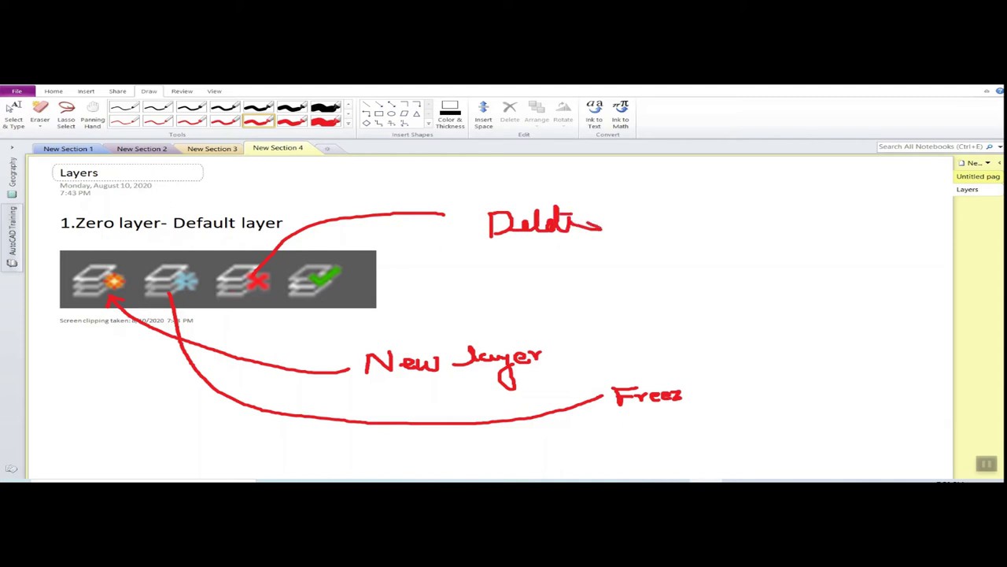
pyautogui.moveTo(376, 297); pyautogui.dragTo(611, 294)
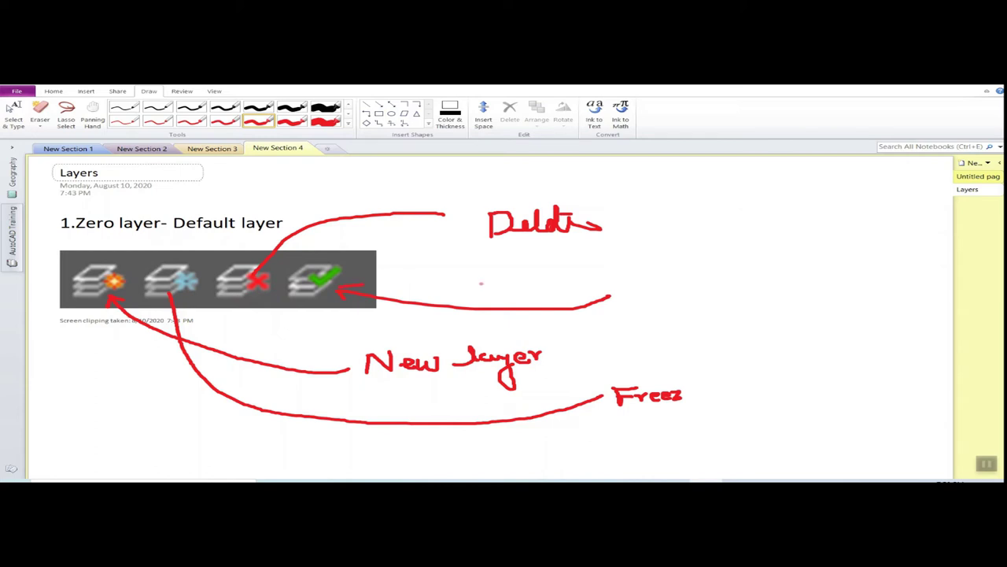
pyautogui.moveTo(616, 281)
pyautogui.mouseDown()
pyautogui.moveTo(616, 305)
pyautogui.moveTo(634, 279)
pyautogui.moveTo(635, 300)
pyautogui.moveTo(649, 285)
pyautogui.moveTo(650, 299)
pyautogui.moveTo(668, 288)
pyautogui.moveTo(684, 298)
pyautogui.mouseUp()
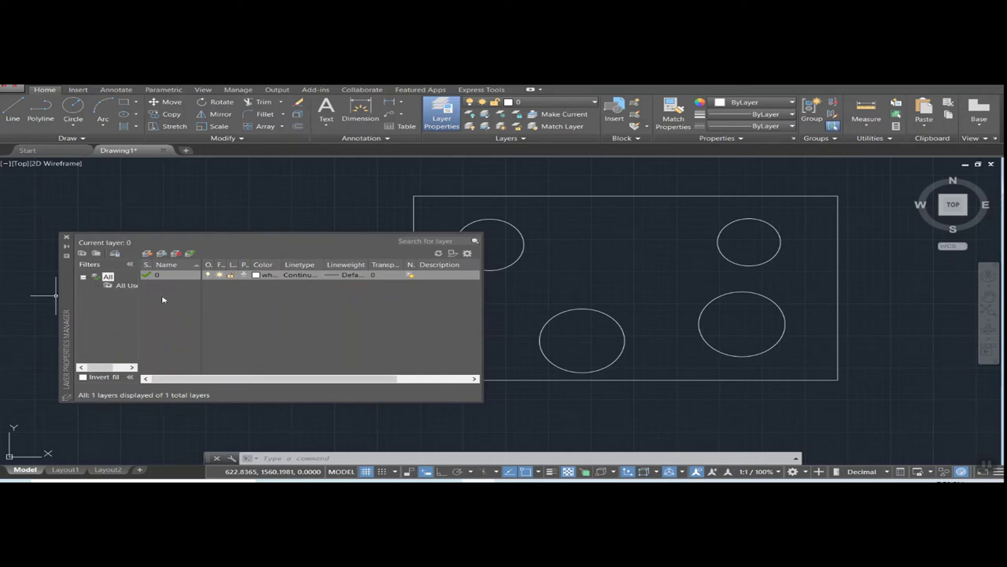
# Select layer 0 and add a new layer, Layer1, in the Layer Properties Manager
pyautogui.click(164, 274)
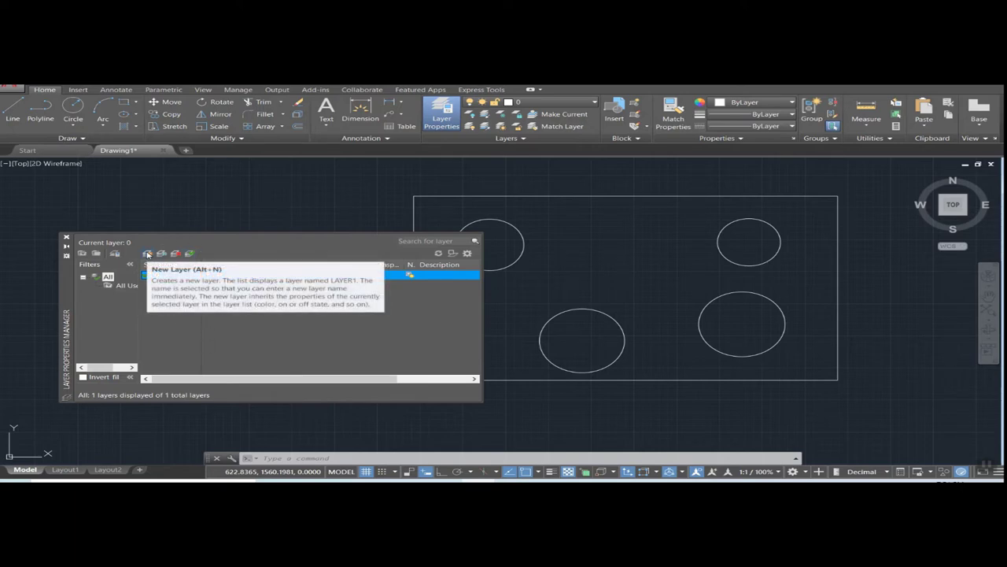
pyautogui.click(148, 254)
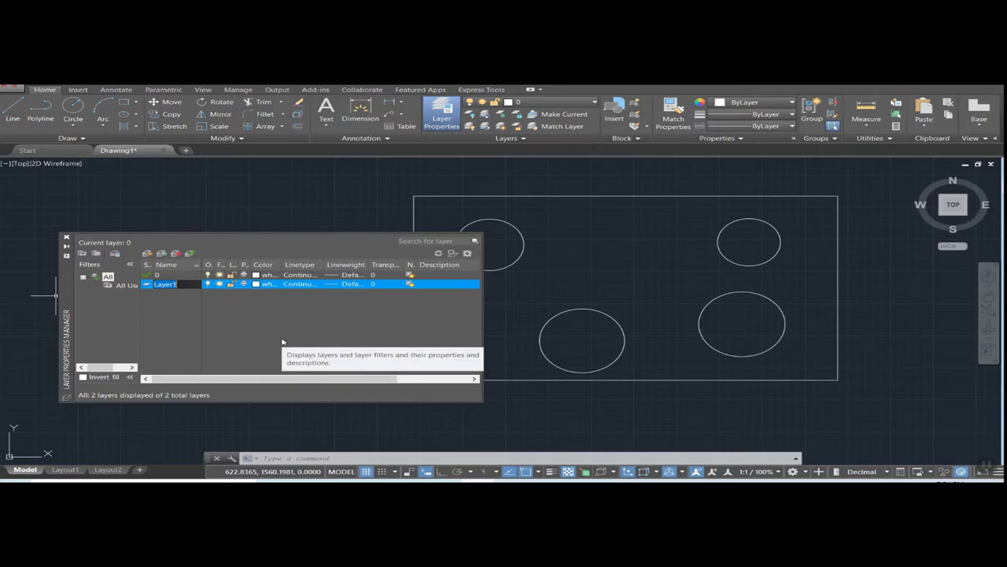
# Rename Layer1 to Walls and add a Windows layer
pyautogui.press('BackSpace')
pyautogui.write('Walls')
pyautogui.press('Return')
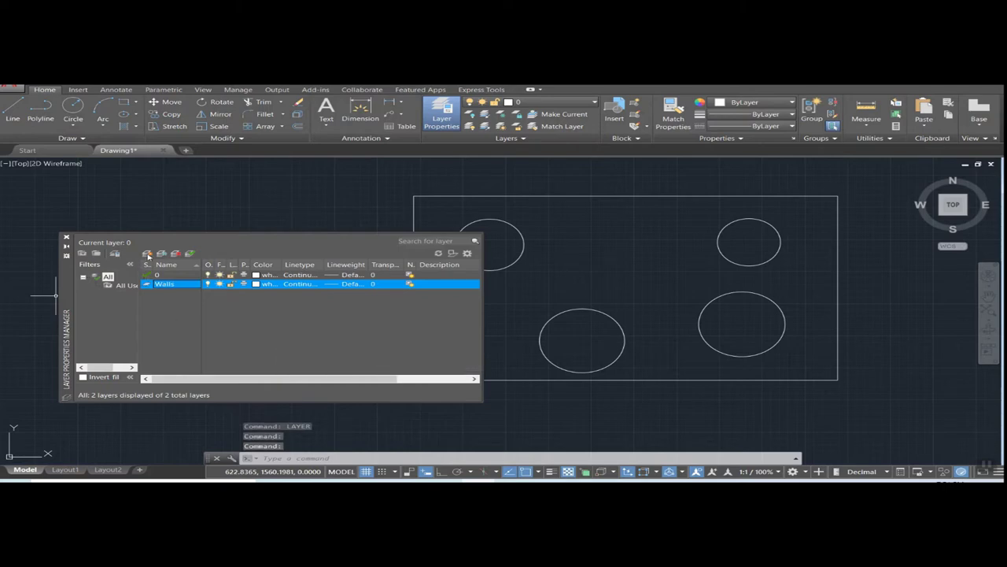
pyautogui.click(149, 253)
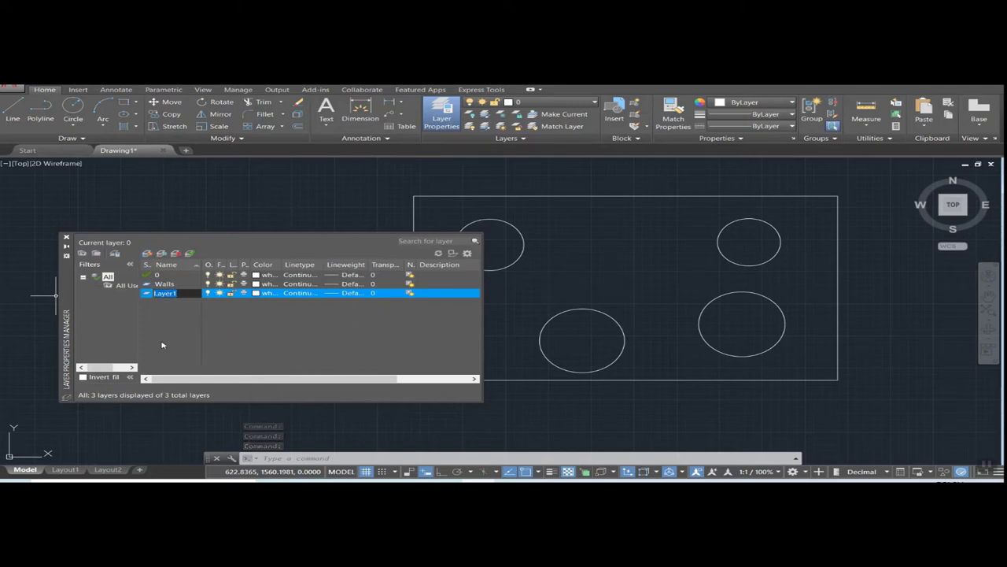
pyautogui.write('W')
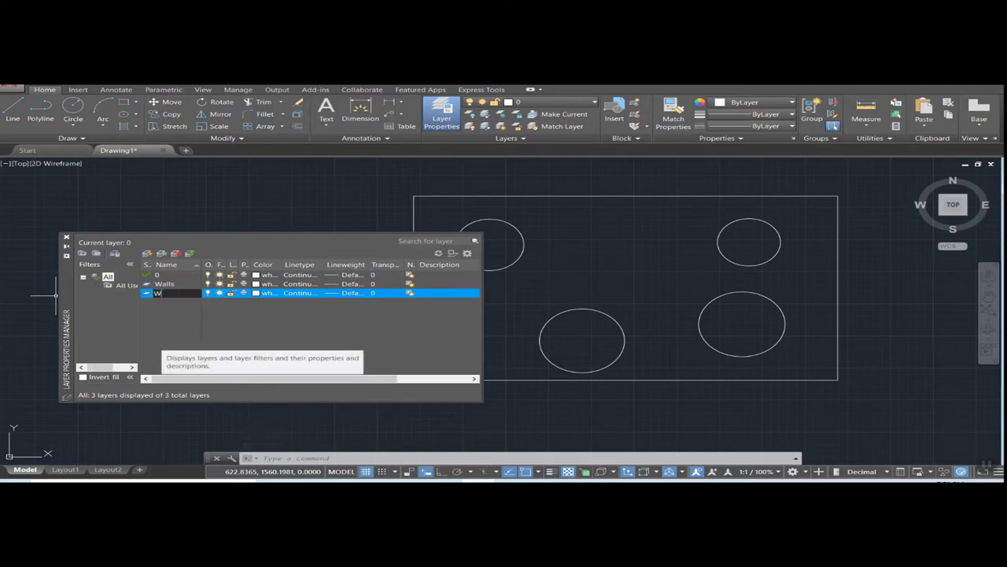
pyautogui.write('indows')
pyautogui.press('Return')
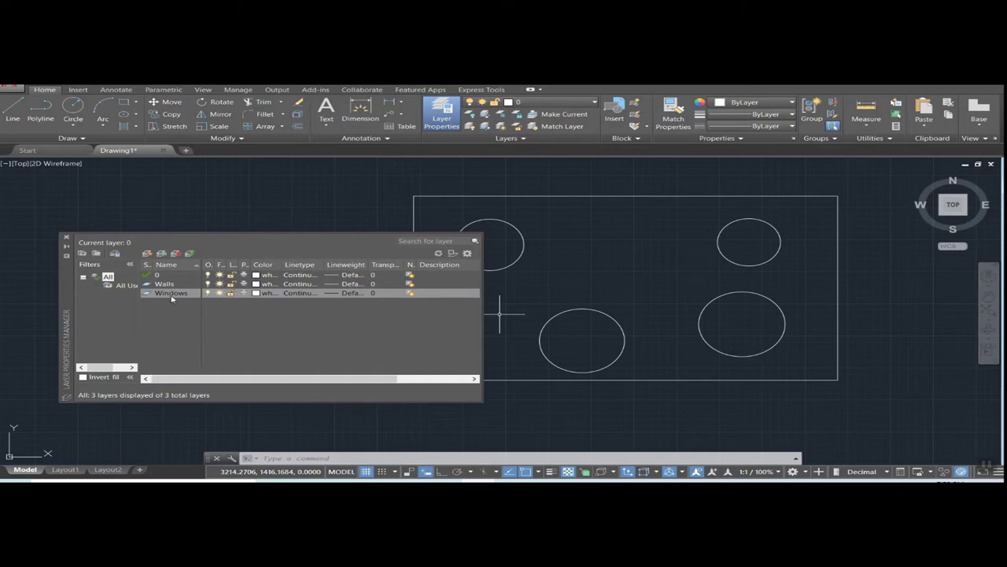
# Add three more layers named Blocks, Text and Dimensions
pyautogui.click(148, 254)
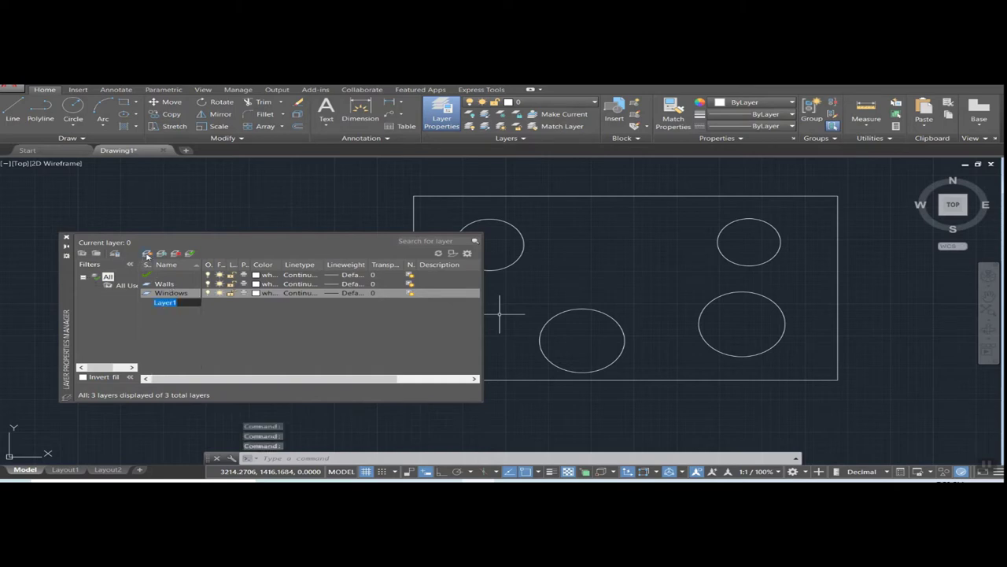
pyautogui.click(154, 303)
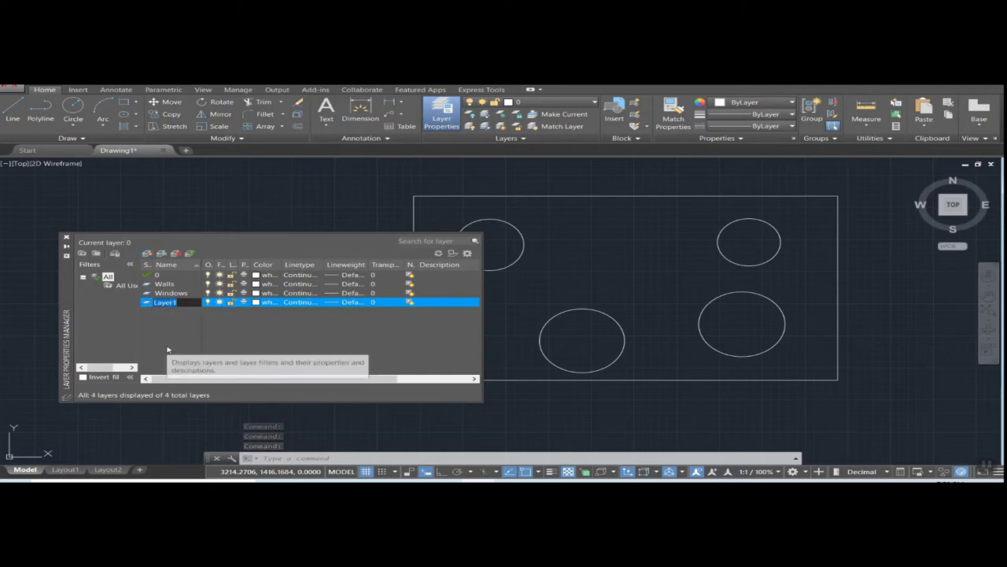
pyautogui.write('Bloc')
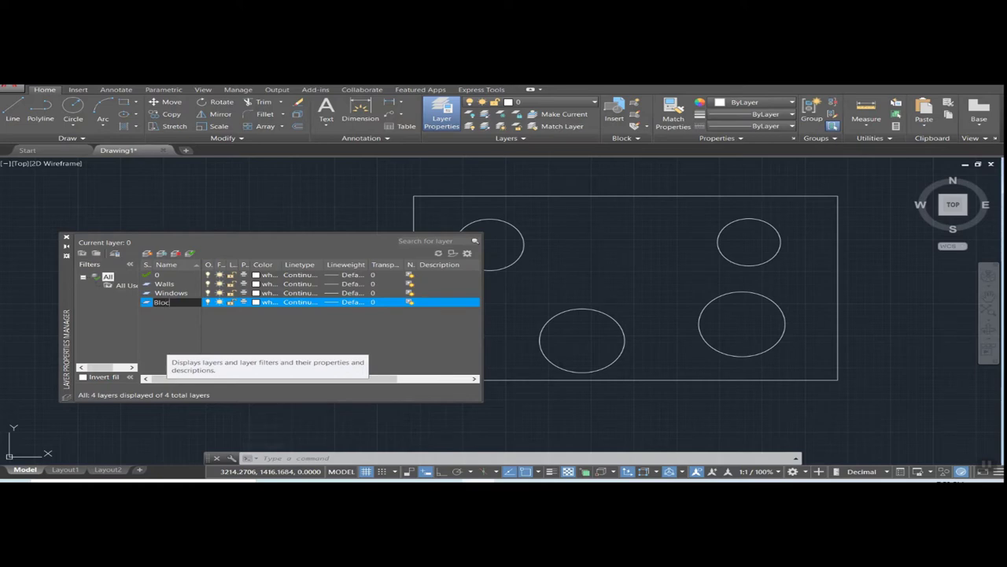
pyautogui.write('ks')
pyautogui.press('Return')
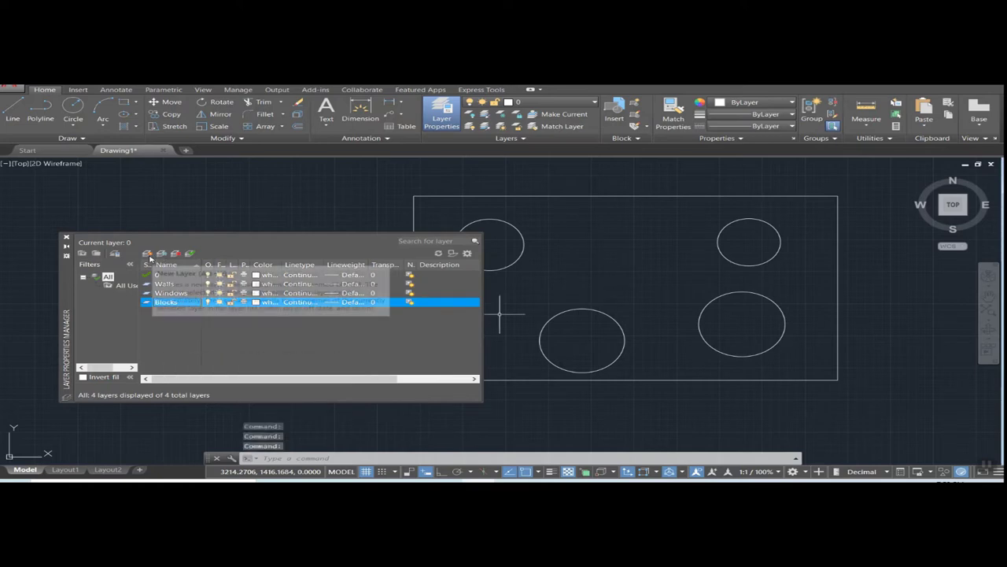
pyautogui.click(149, 254)
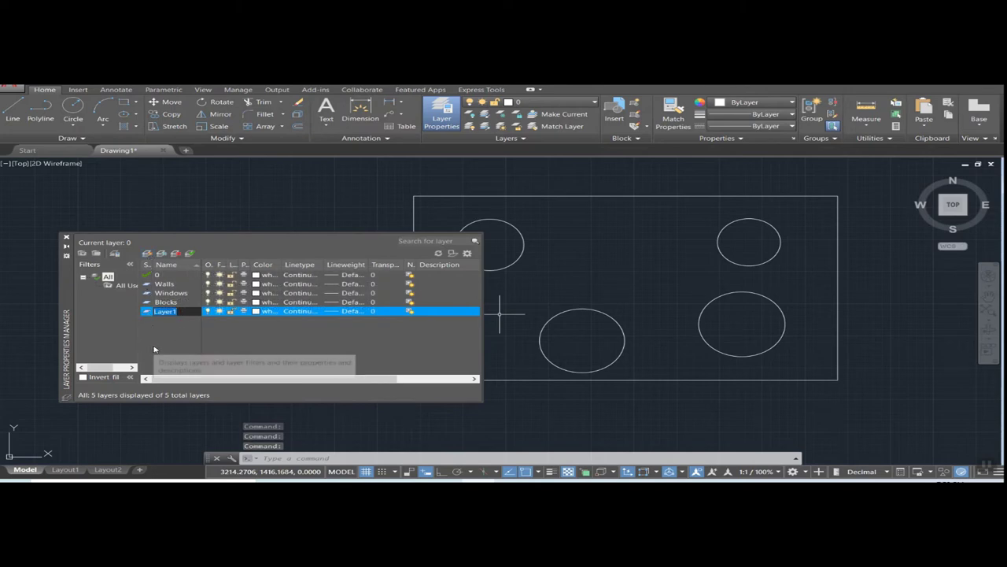
pyautogui.write('Text')
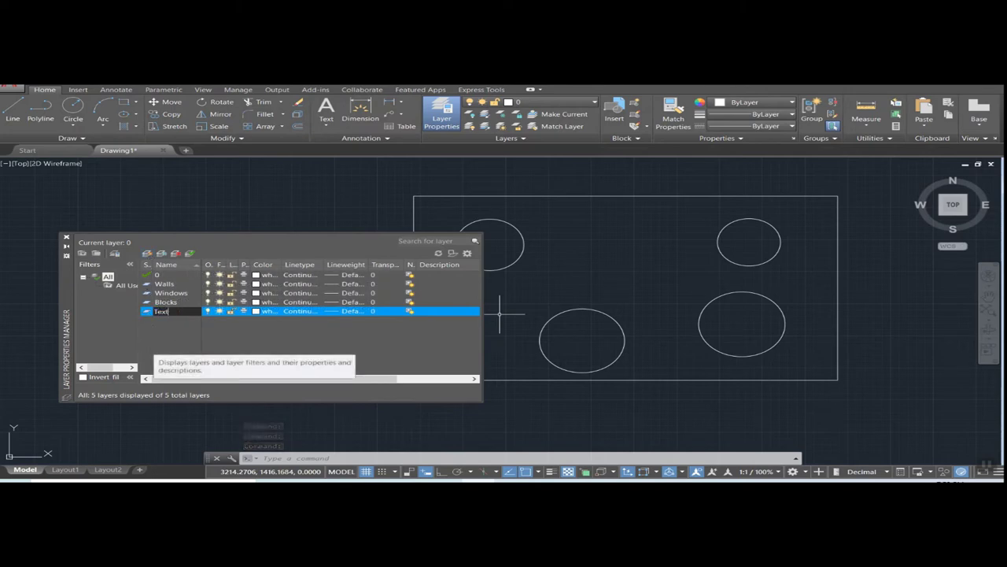
pyautogui.press('Return')
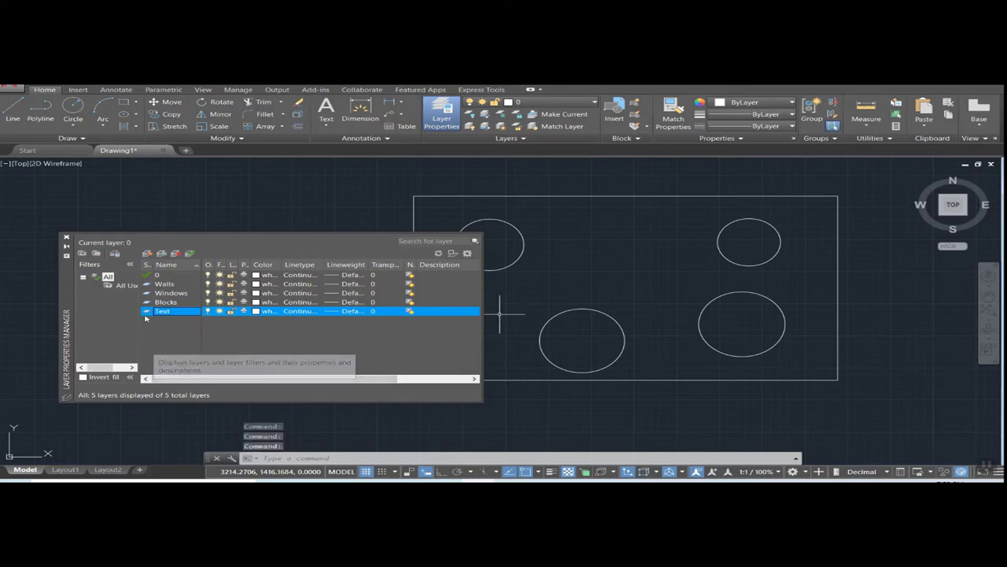
pyautogui.click(148, 254)
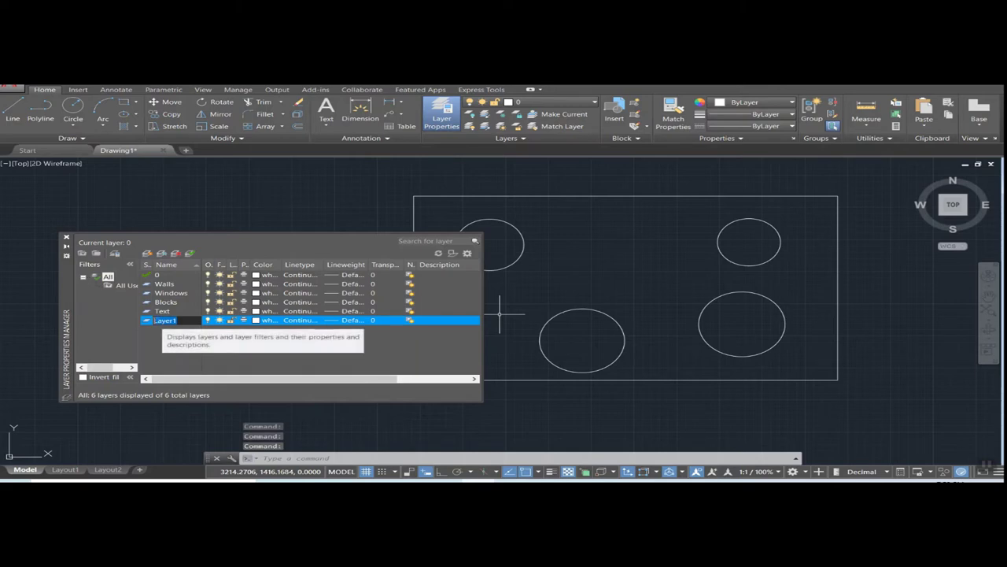
pyautogui.write('D')
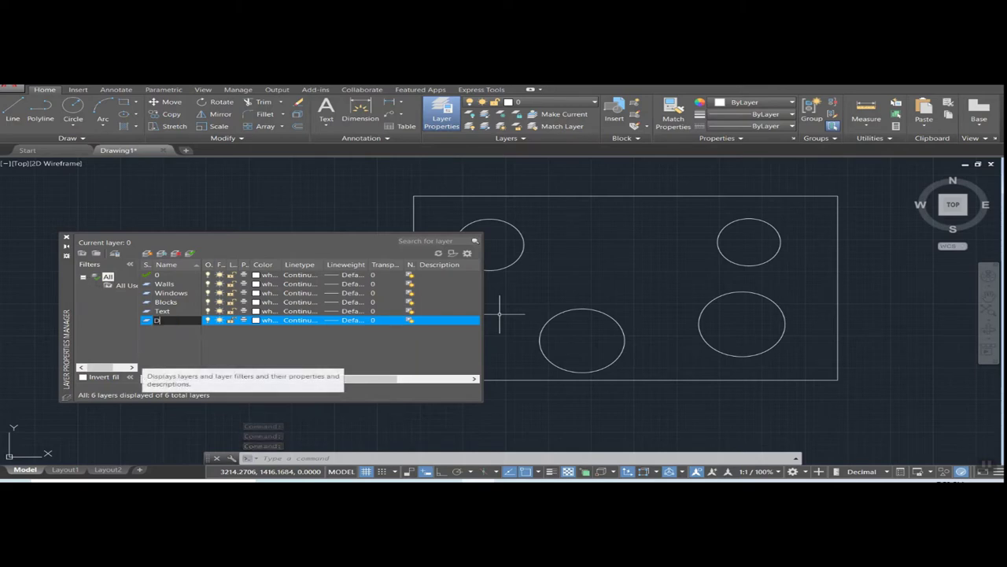
pyautogui.write('imensi')
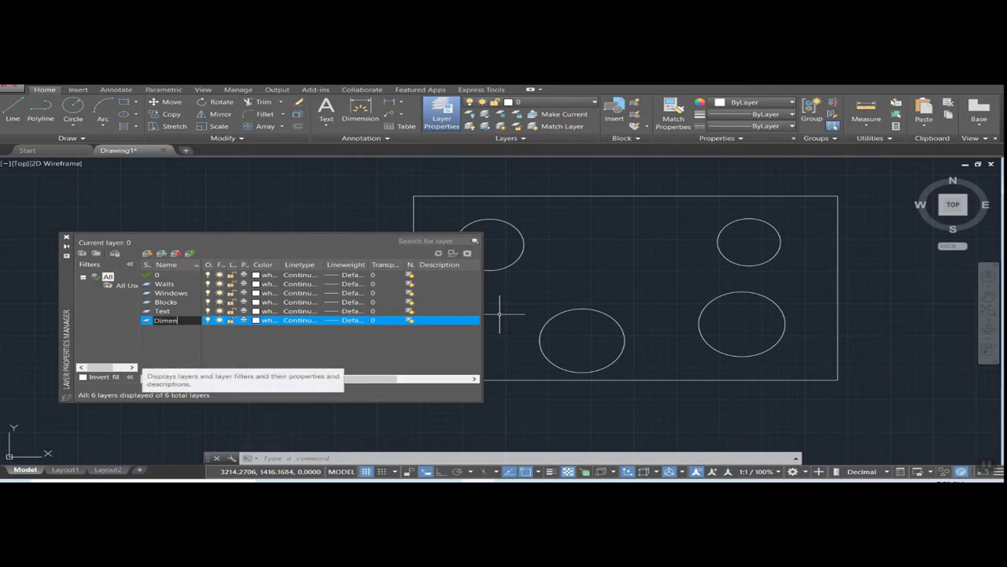
pyautogui.write('ons')
pyautogui.click(163, 347)
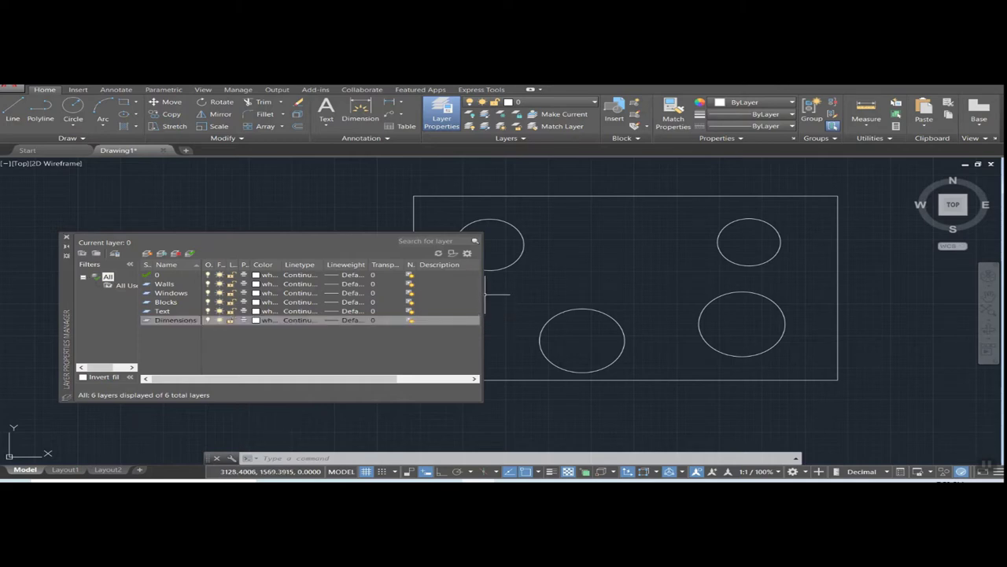
# Widen and heighten the layer manager, then select the Dimensions layer
pyautogui.moveTo(482, 296); pyautogui.dragTo(701, 291)
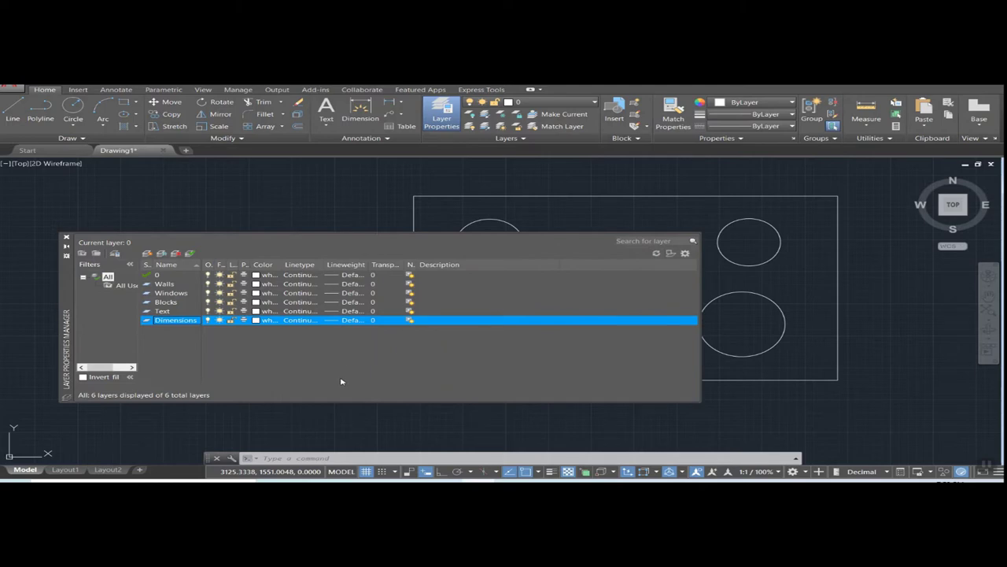
pyautogui.moveTo(343, 403); pyautogui.dragTo(340, 435)
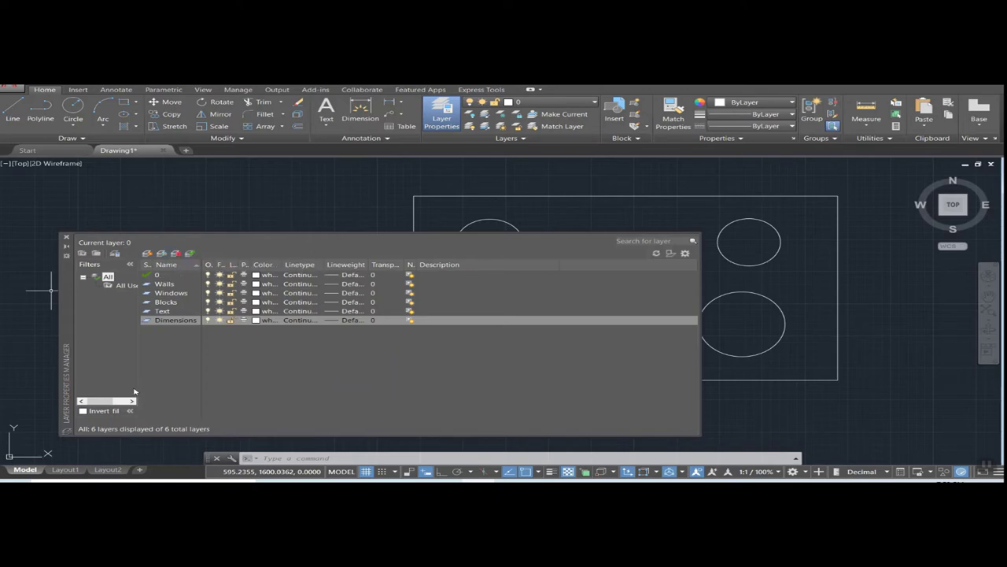
pyautogui.doubleClick(176, 321)
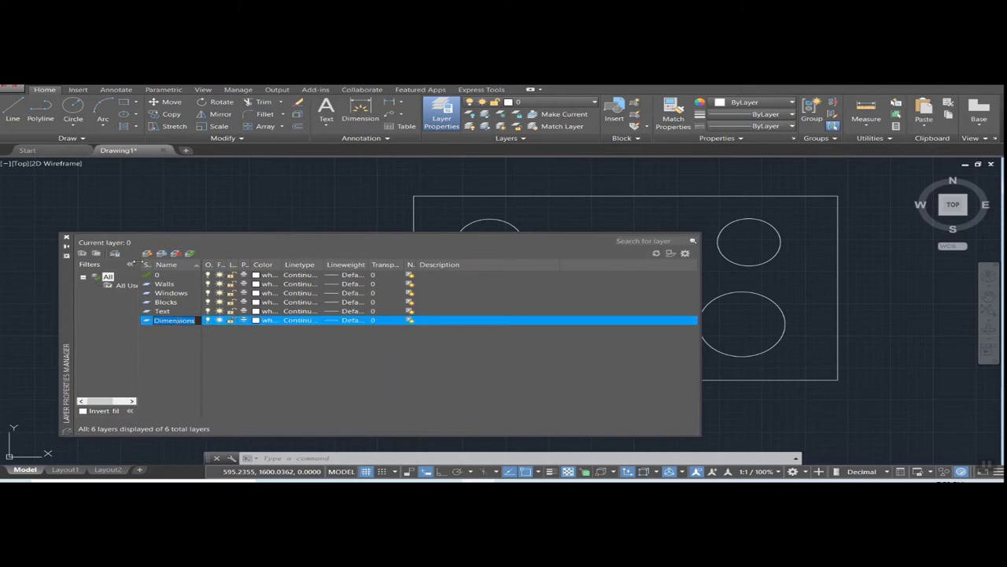
# Delete the Dimensions layer and create a new layer named Dimensions in its place
pyautogui.click(176, 254)
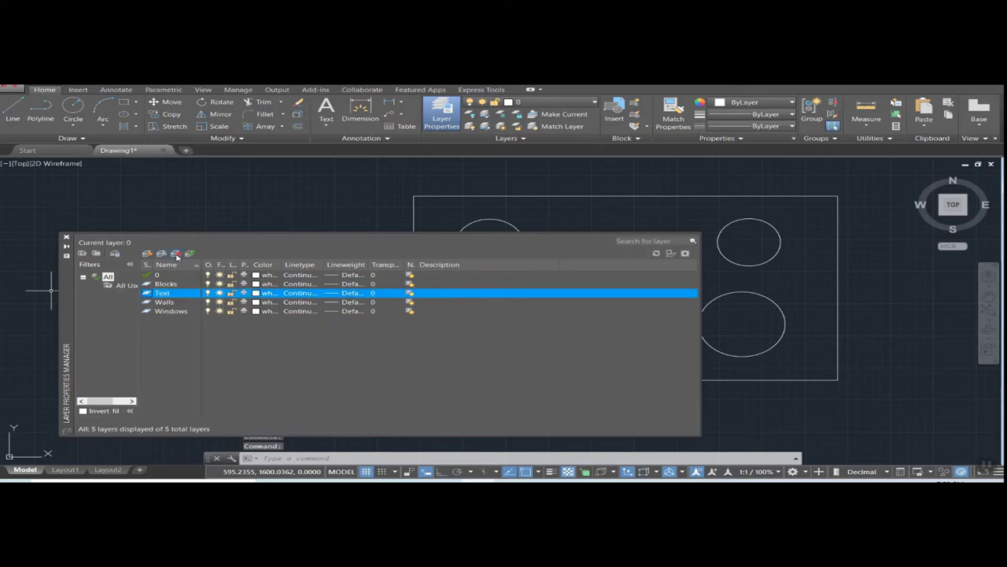
pyautogui.hotkey('ctrl', 'y')
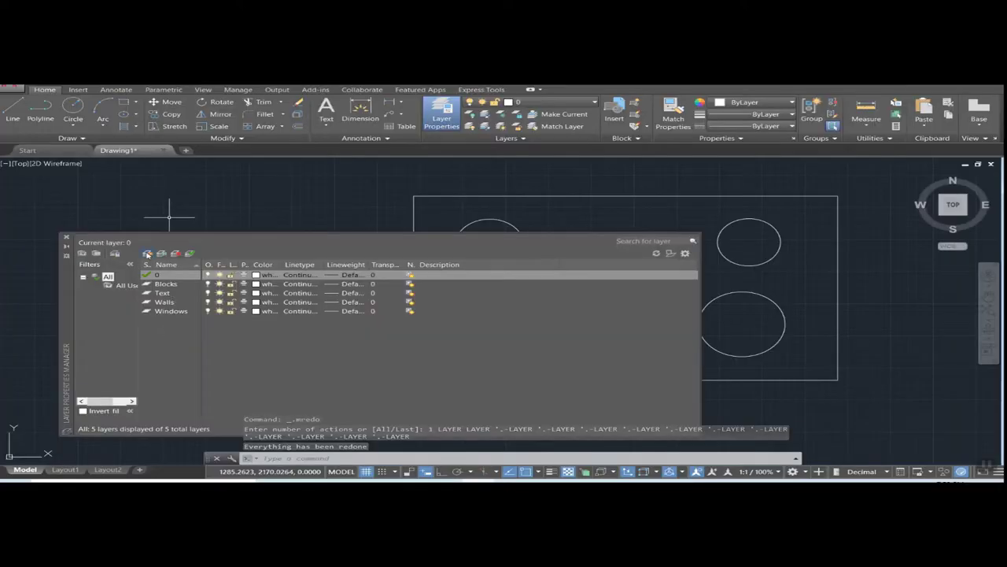
pyautogui.click(147, 253)
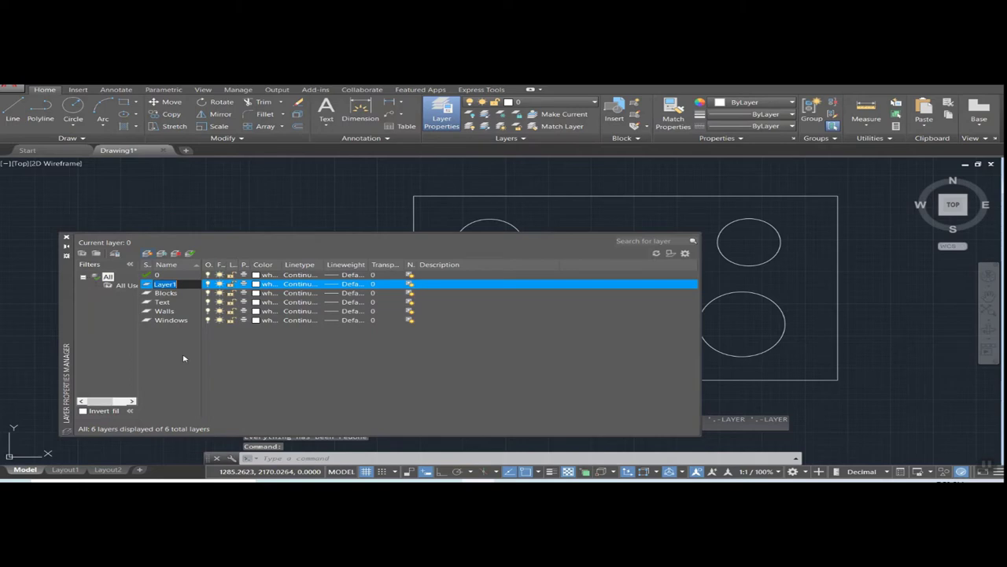
pyautogui.write('D')
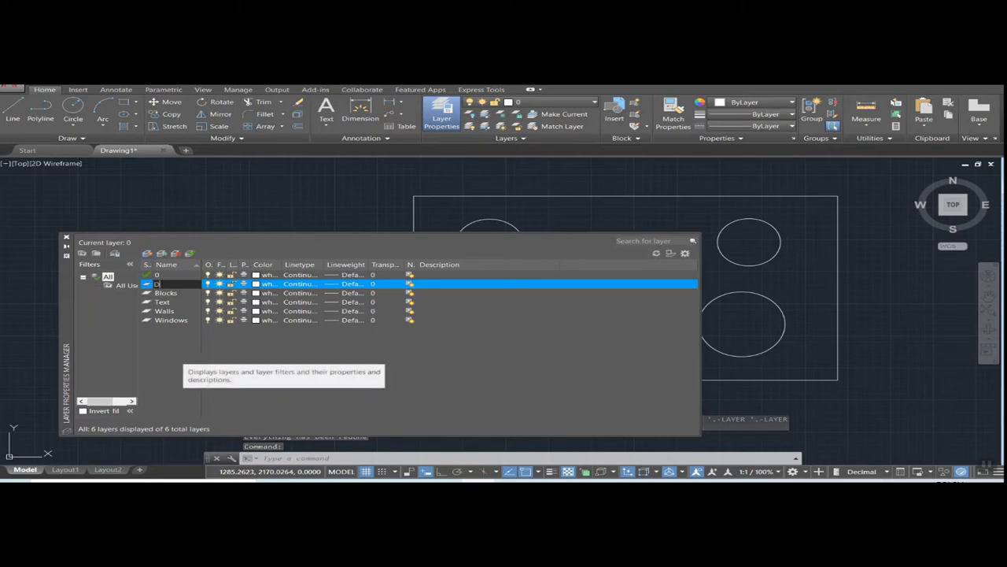
pyautogui.write('imen')
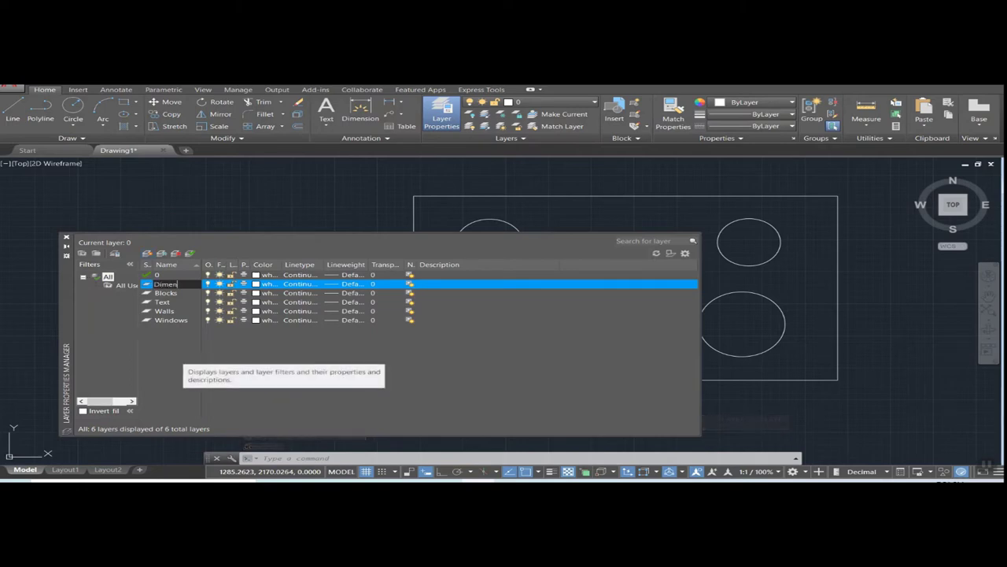
pyautogui.write('sions')
pyautogui.press('Return')
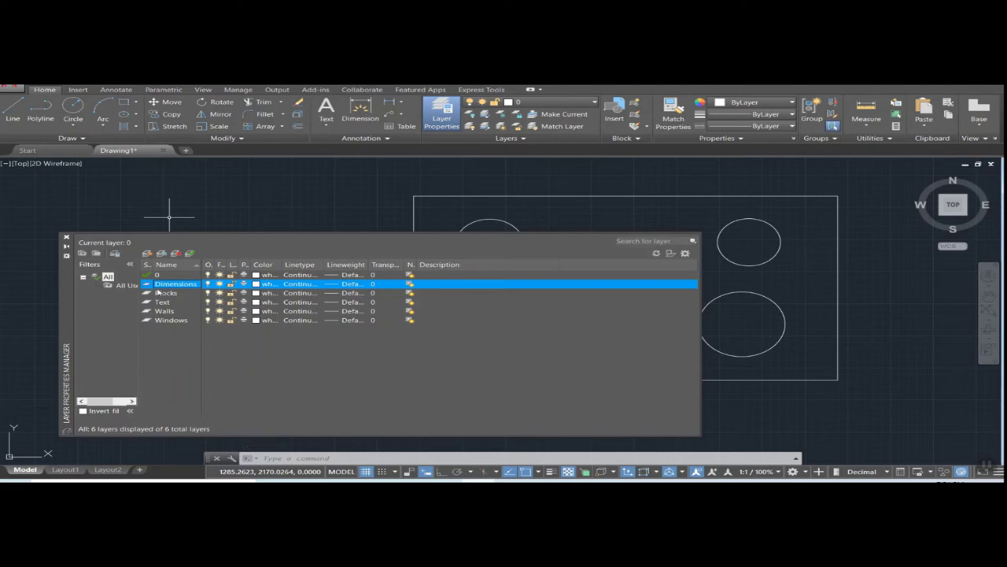
# Set Dimensions as the current layer and narrow the layer manager to reveal the drawing
pyautogui.click(162, 275)
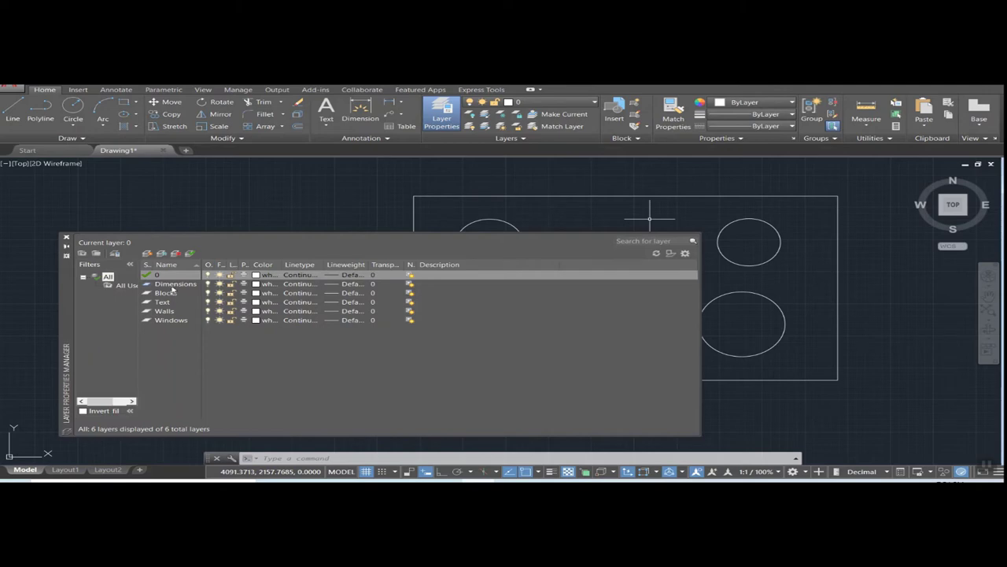
pyautogui.click(172, 286)
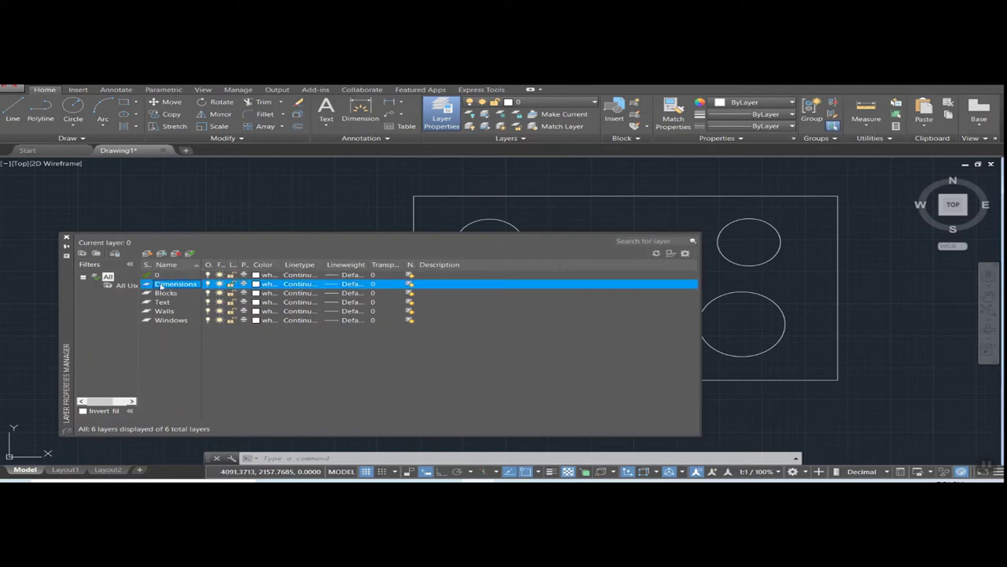
pyautogui.click(190, 254)
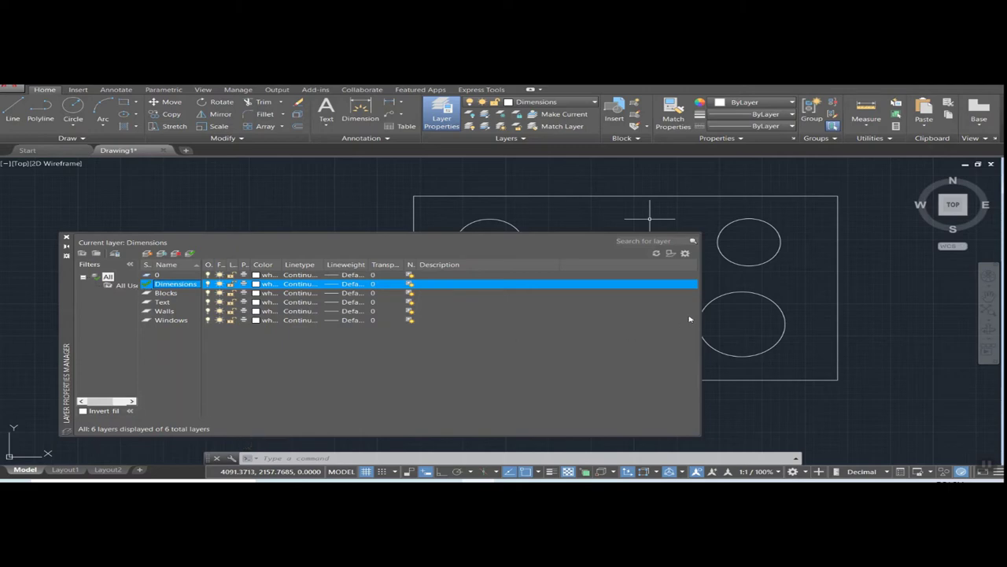
pyautogui.moveTo(698, 314); pyautogui.dragTo(332, 320)
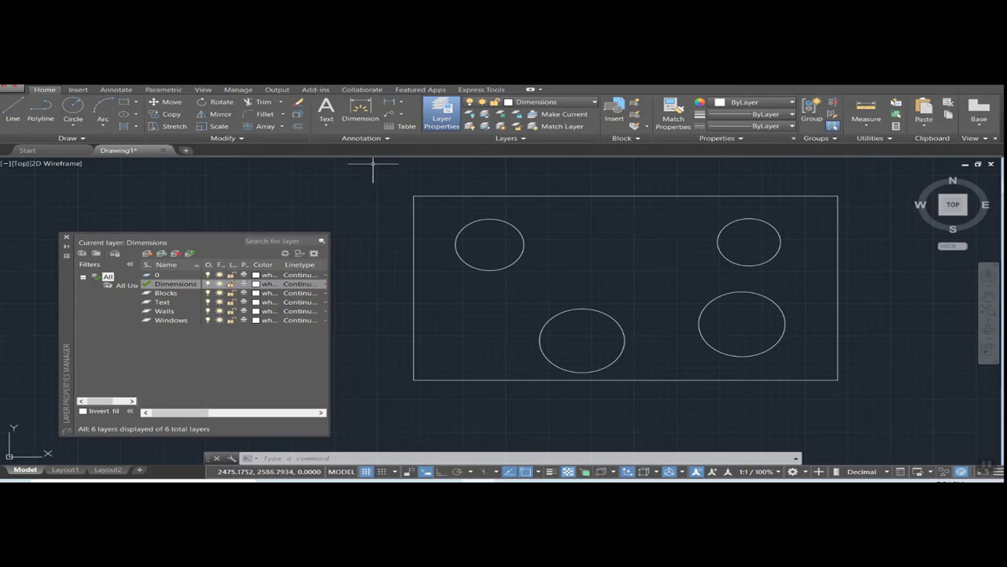
# Add a horizontal 2477.96 dimension just above the rectangle's top edge
pyautogui.click(360, 110)
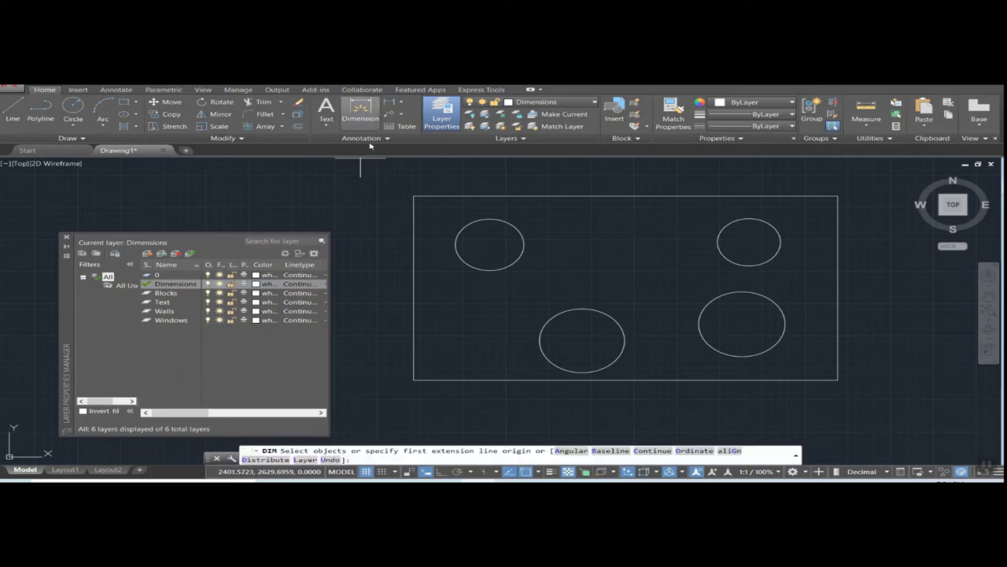
pyautogui.click(584, 196)
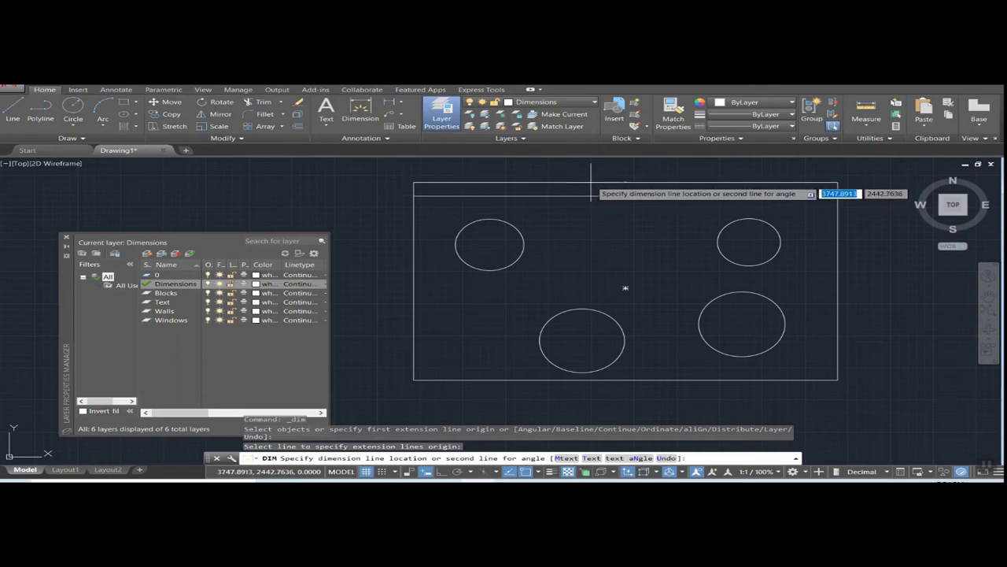
pyautogui.click(591, 183)
pyautogui.scroll(5, 626, 175)
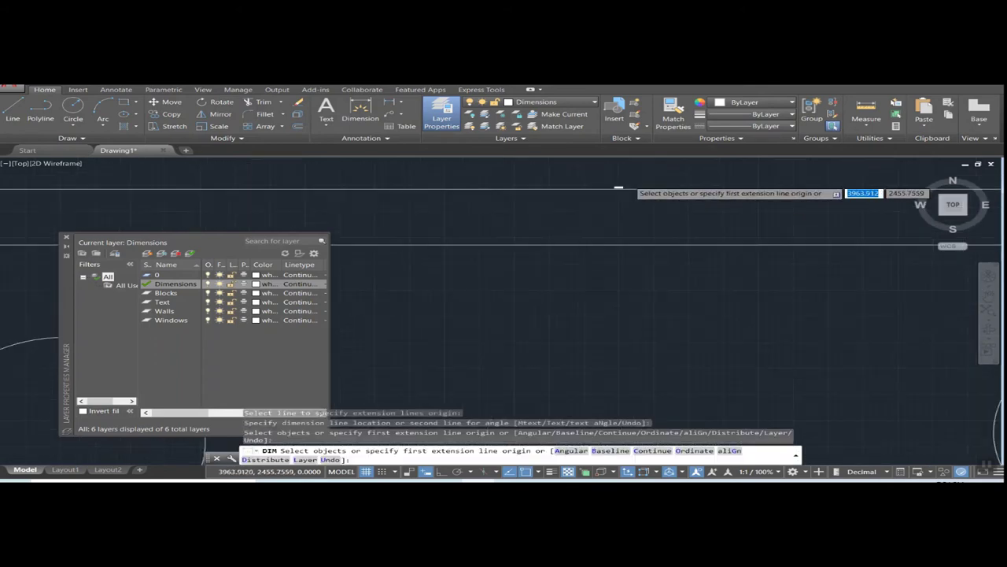
pyautogui.scroll(2, 612, 189)
pyautogui.scroll(2, 613, 189)
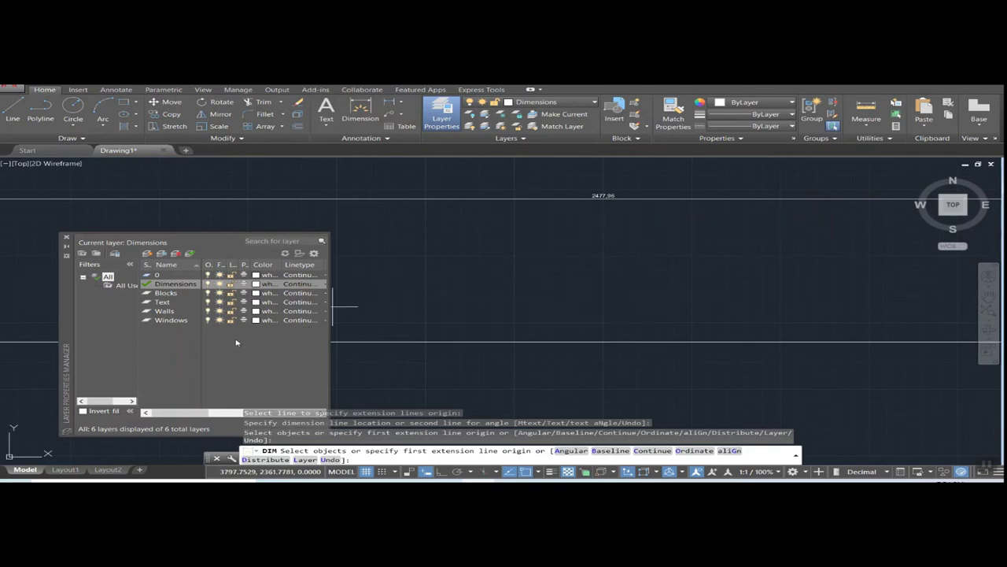
pyautogui.press('Return')
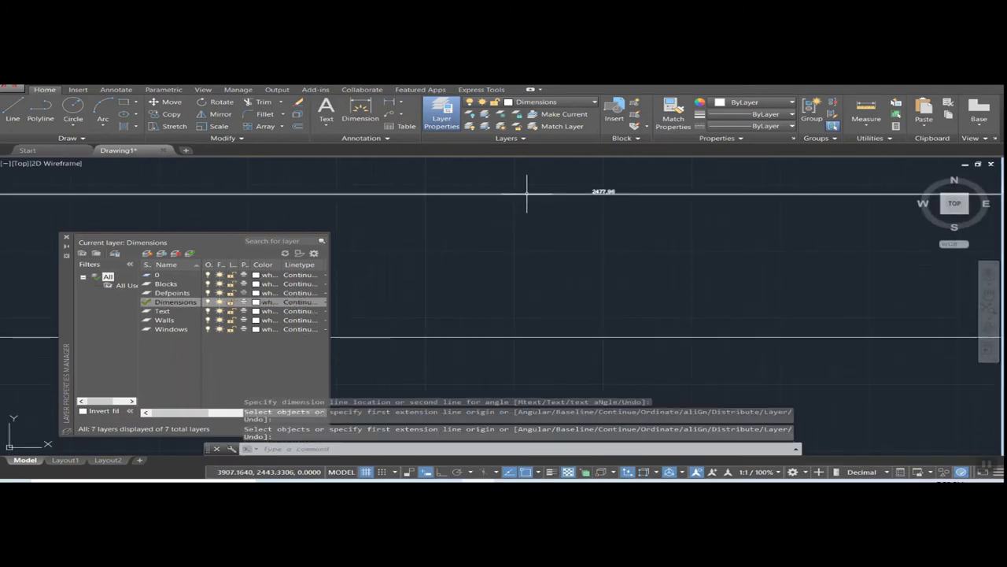
# Select the new dimension and try text heights of 10 and 20 in Properties
pyautogui.click(527, 192)
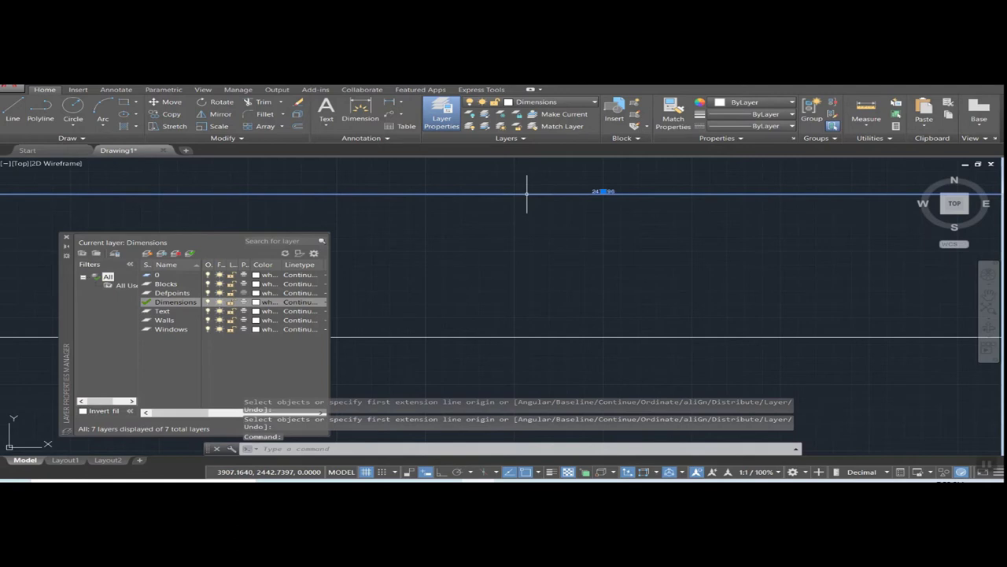
pyautogui.click(795, 139)
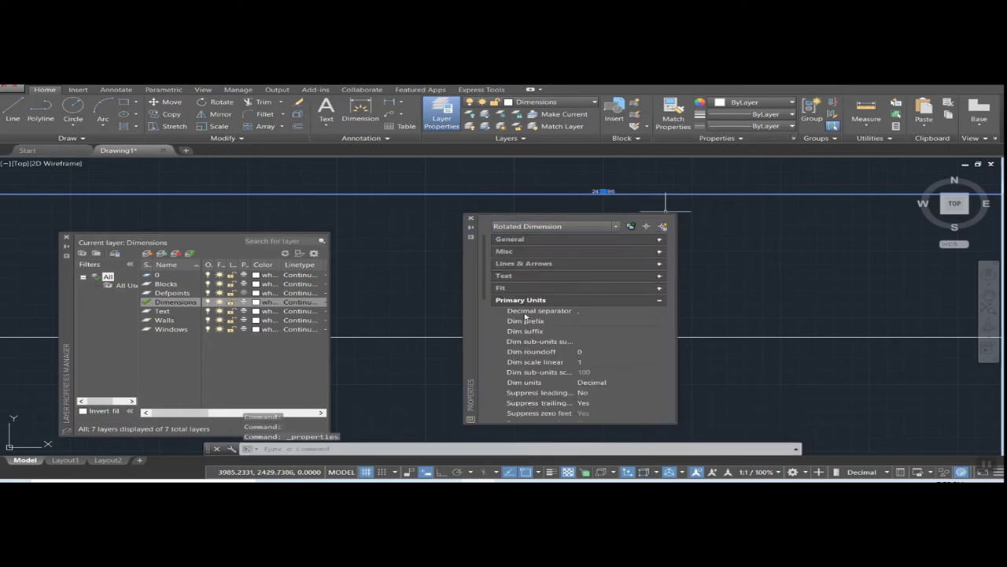
pyautogui.click(660, 276)
pyautogui.click(584, 317)
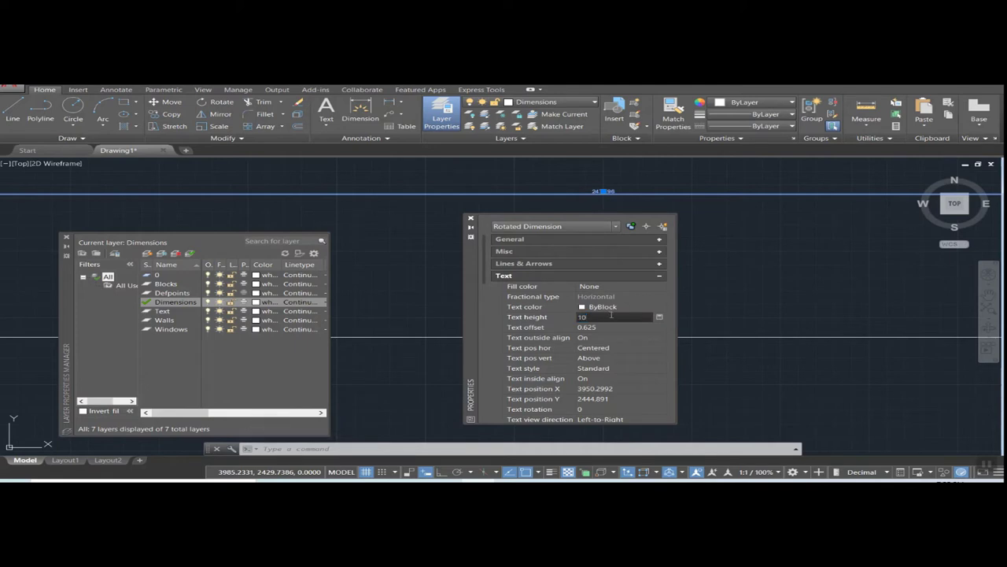
pyautogui.click(638, 365)
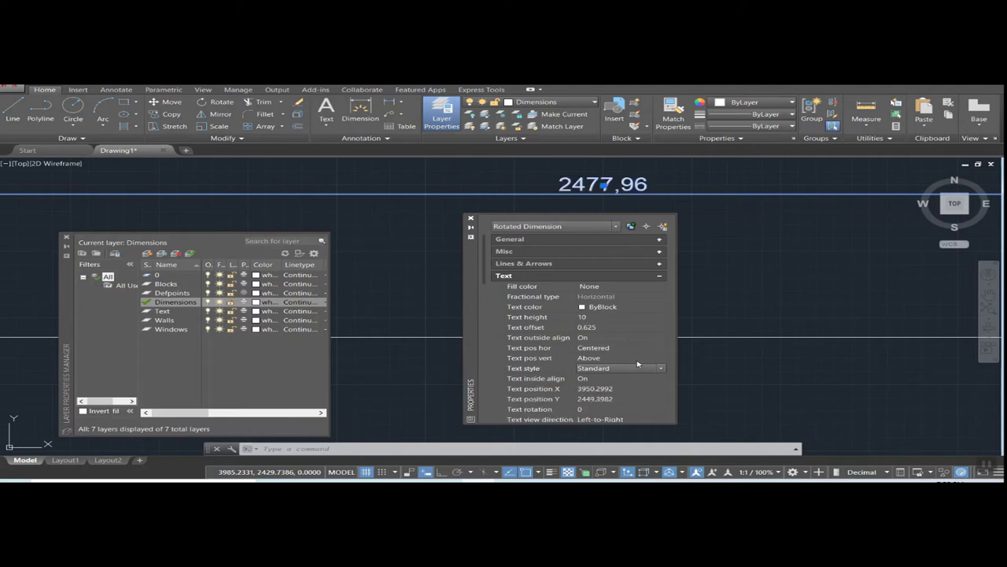
pyautogui.click(592, 317)
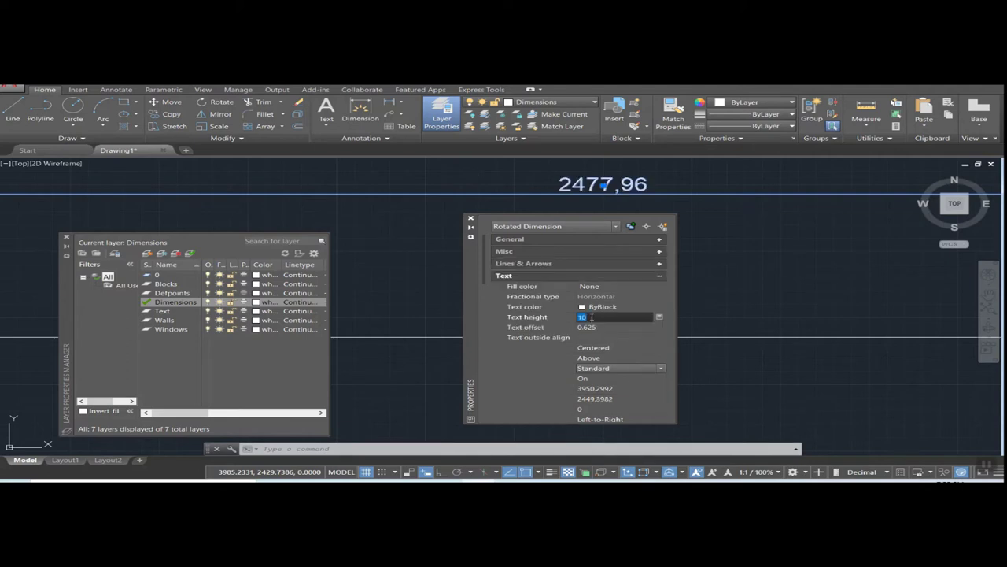
pyautogui.write('2')
pyautogui.press('Tab')
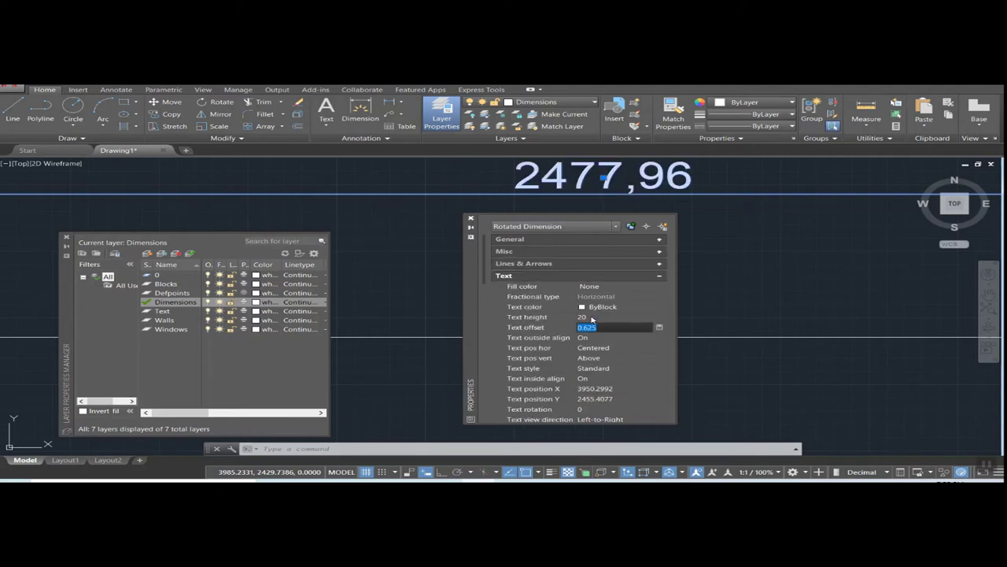
# Change the dimension's text height to 40 and deselect it with Esc
pyautogui.scroll(-3, 517, 333)
pyautogui.click(836, 283)
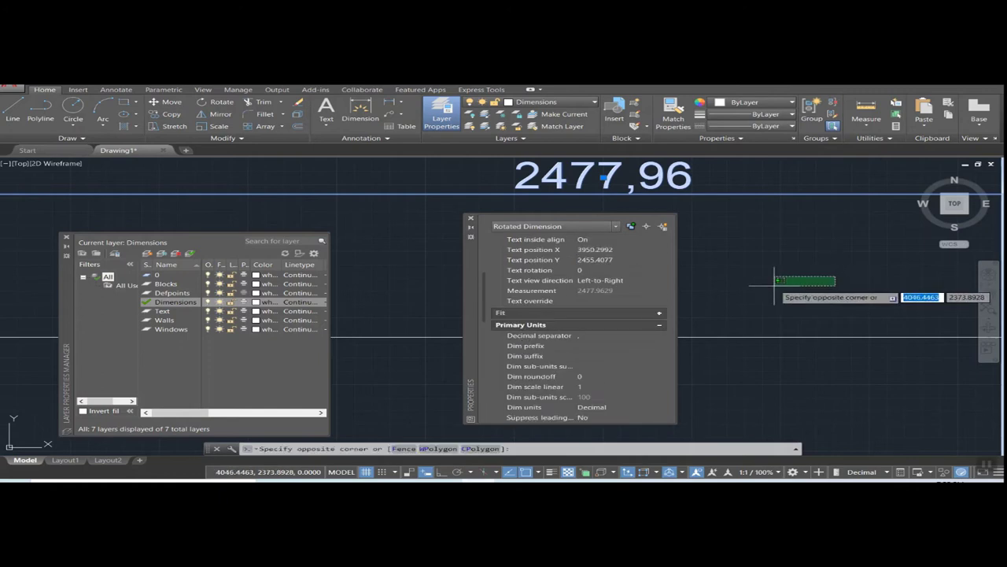
pyautogui.scroll(-5, 779, 288)
pyautogui.scroll(-3, 779, 288)
pyautogui.scroll(-2, 795, 285)
pyautogui.scroll(-2, 815, 283)
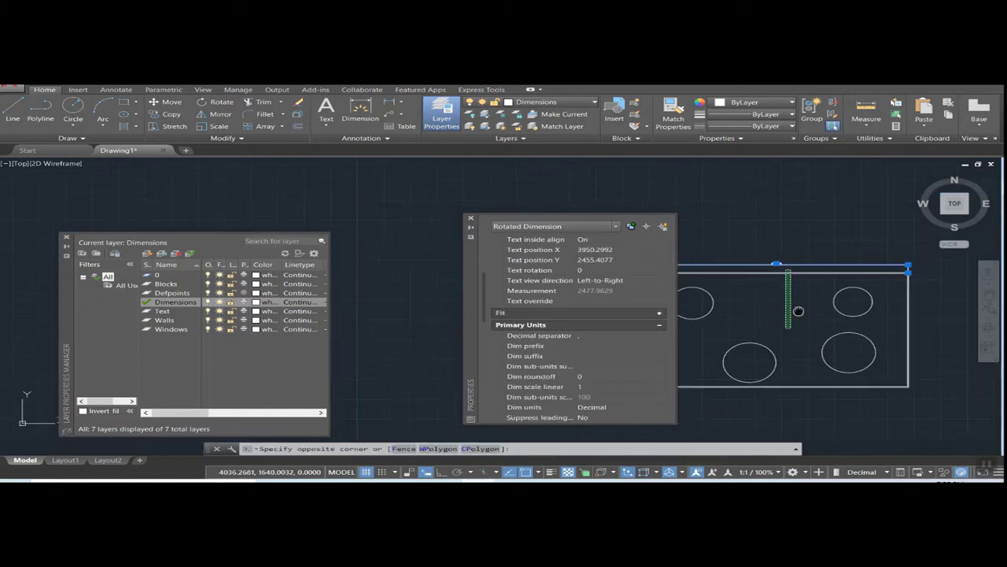
pyautogui.scroll(-2, 833, 281)
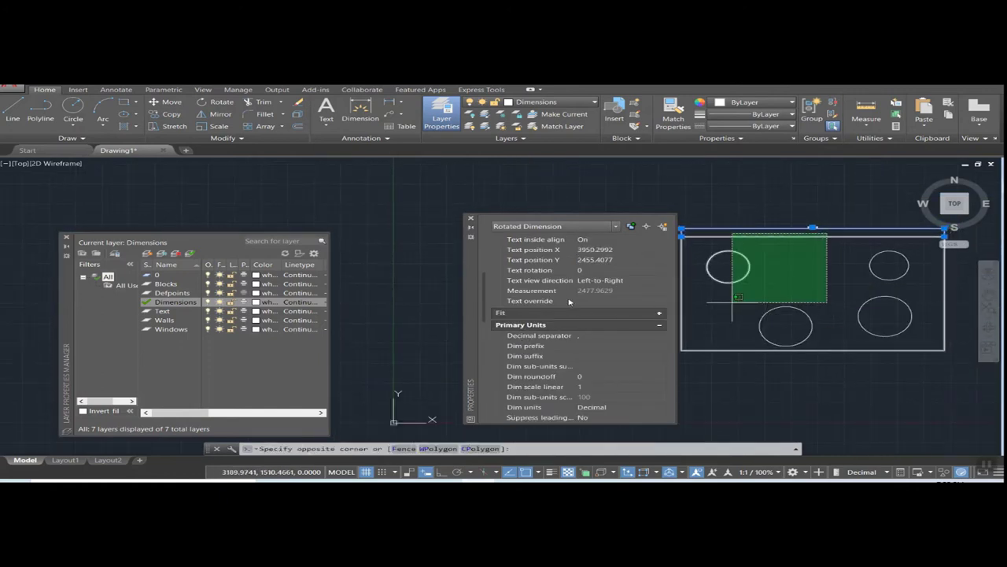
pyautogui.scroll(3, 615, 275)
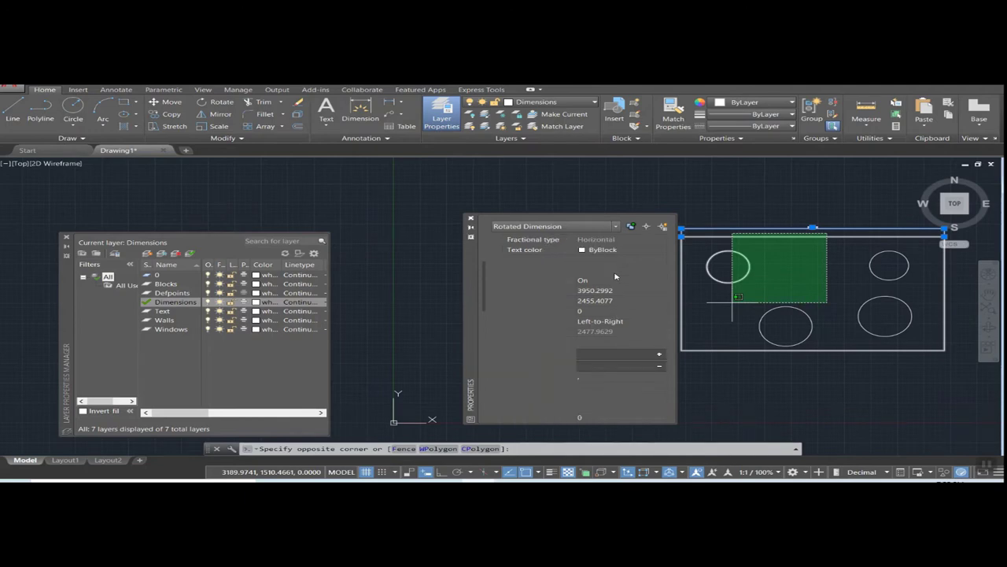
pyautogui.click(614, 270)
pyautogui.click(599, 259)
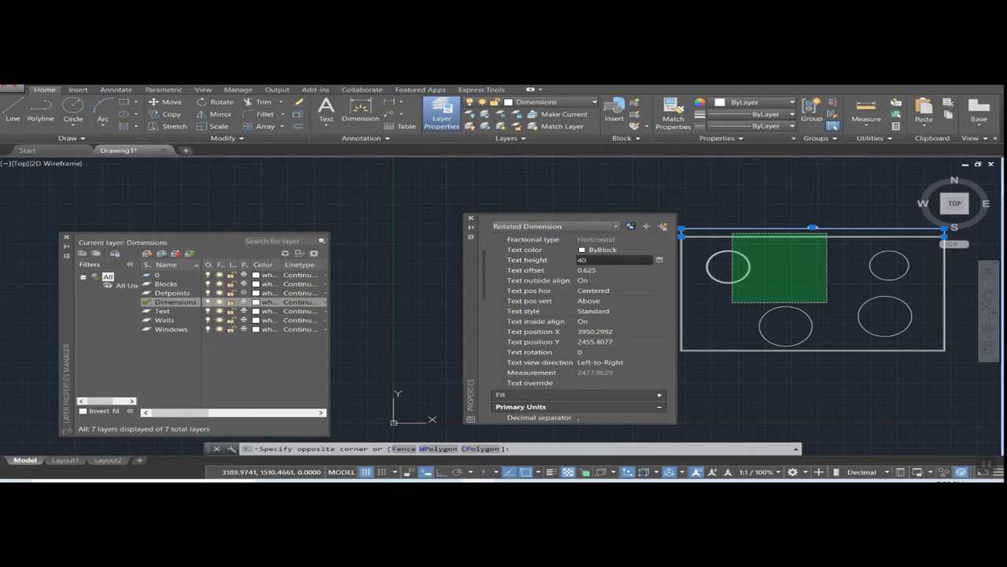
pyautogui.click(599, 268)
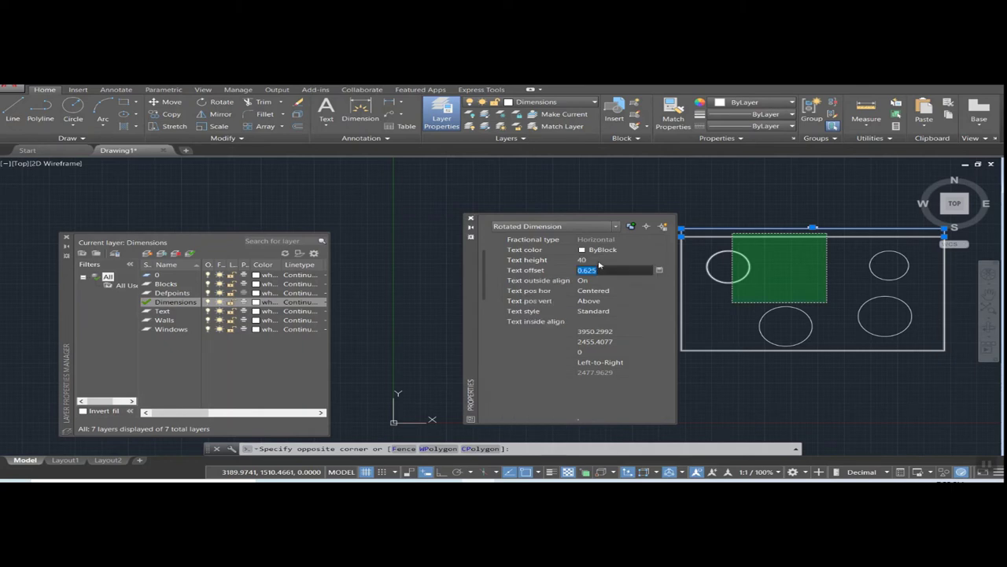
pyautogui.click(642, 301)
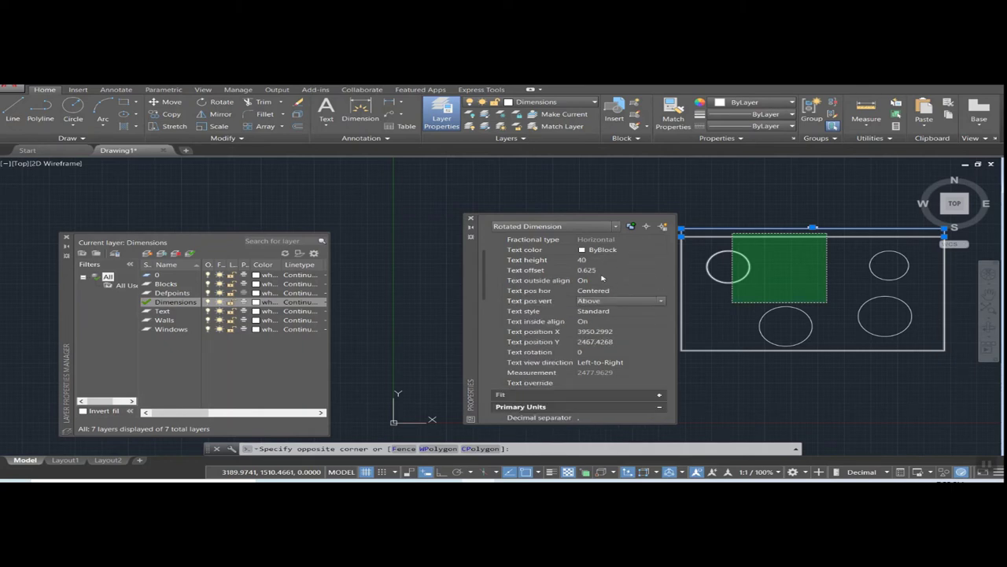
pyautogui.click(596, 260)
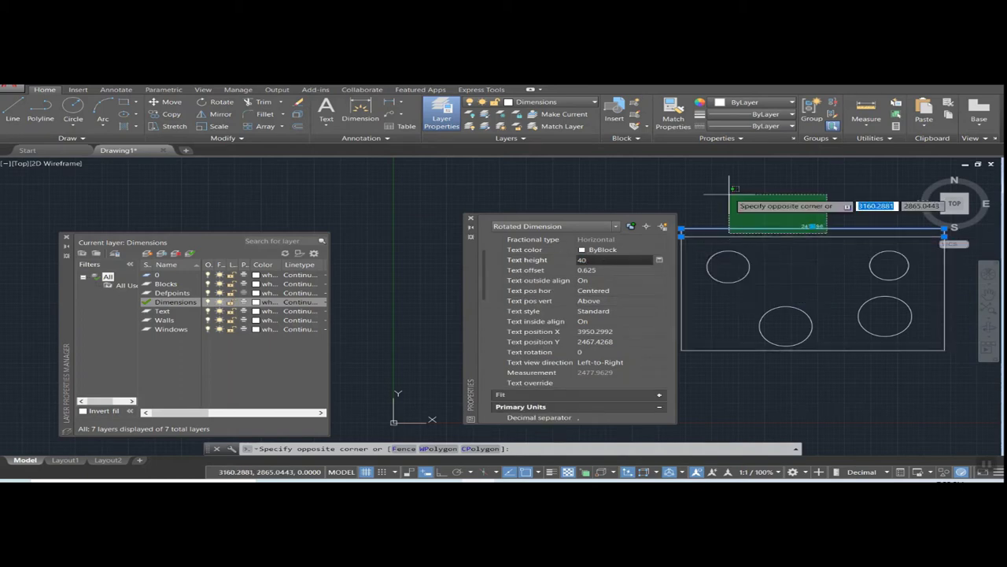
pyautogui.press('Escape')
pyautogui.press('Escape')
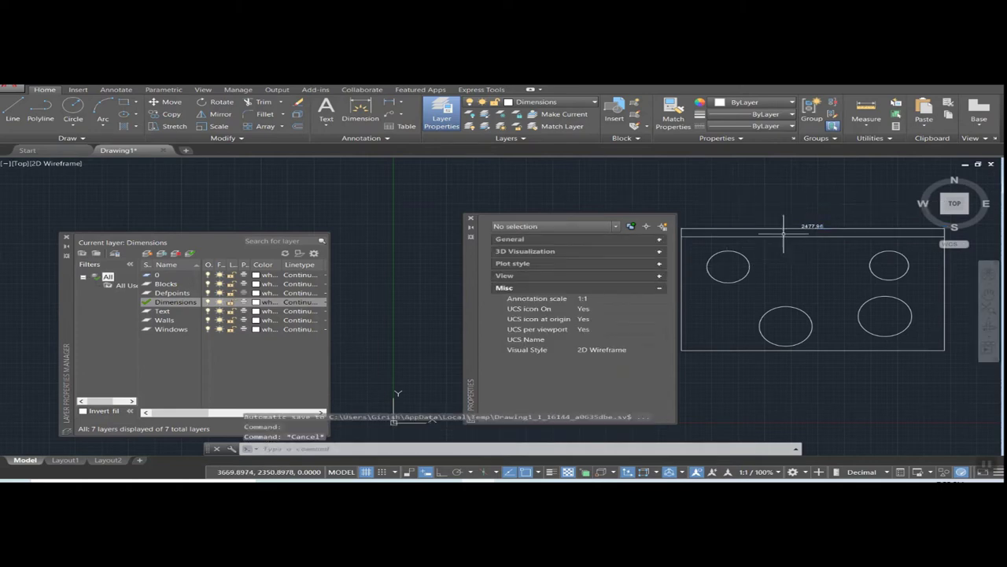
# Give the top dimension a text height of 80, centred on the dimension line
pyautogui.click(787, 226)
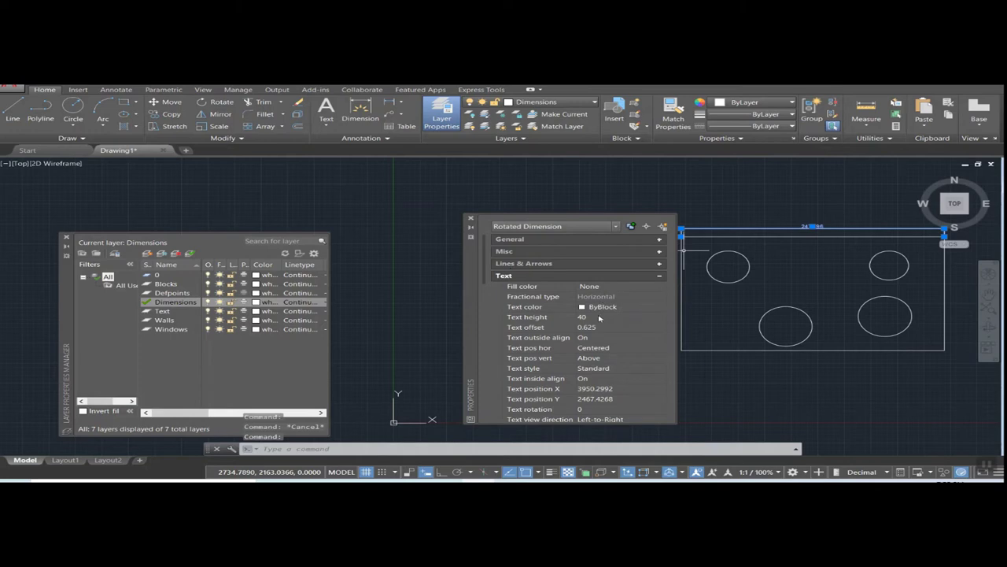
pyautogui.click(599, 317)
pyautogui.write('80')
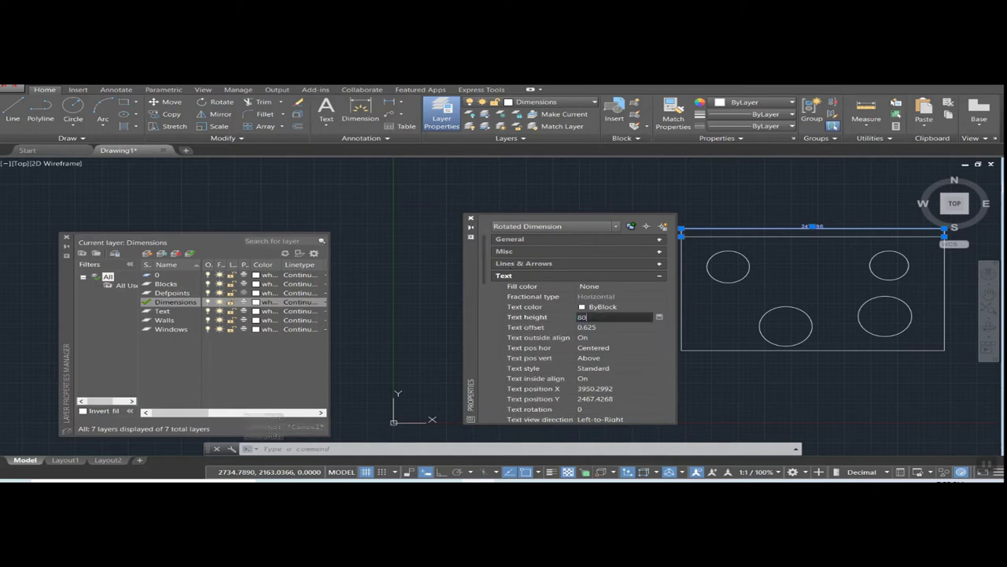
pyautogui.press('Return')
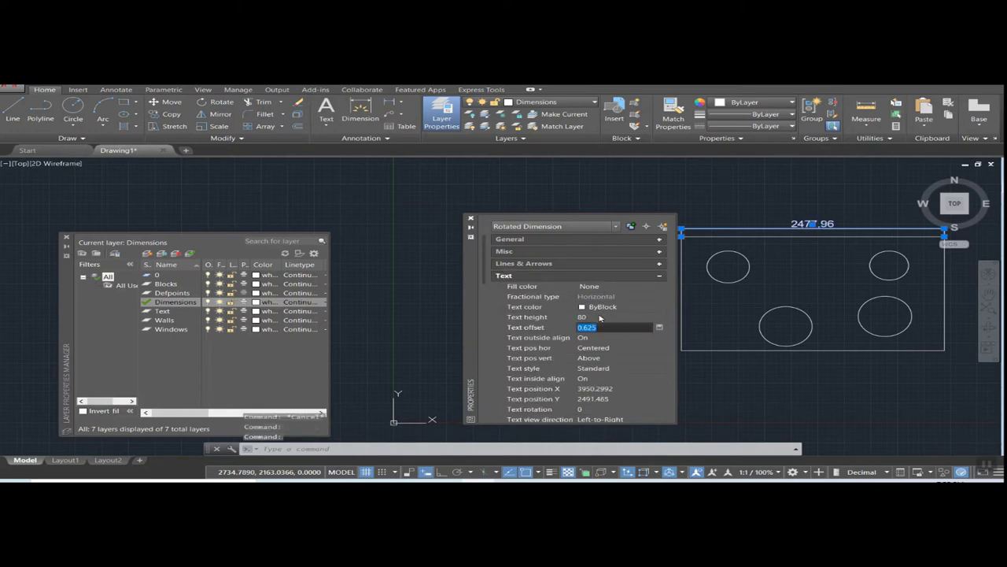
pyautogui.click(597, 358)
pyautogui.click(660, 358)
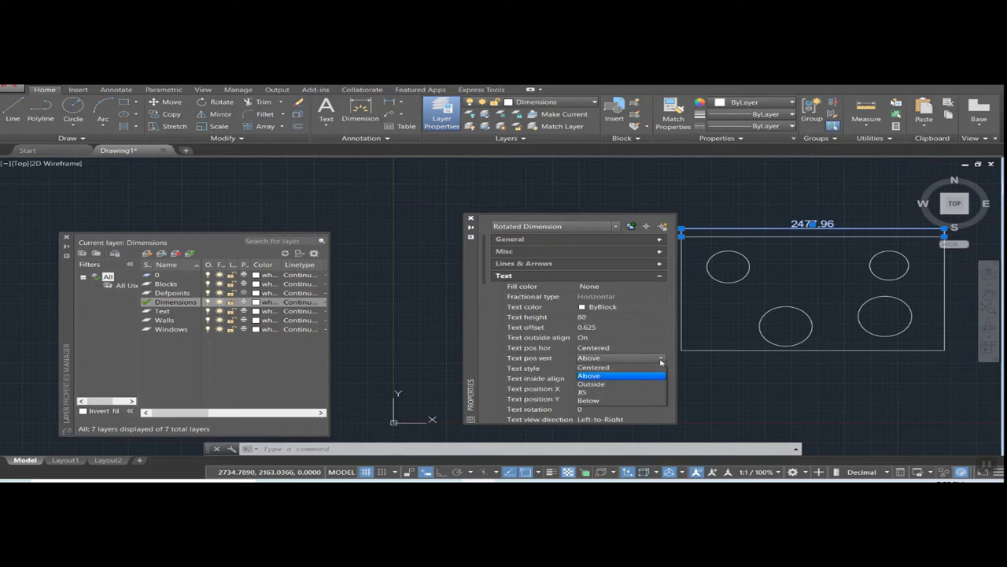
pyautogui.click(594, 367)
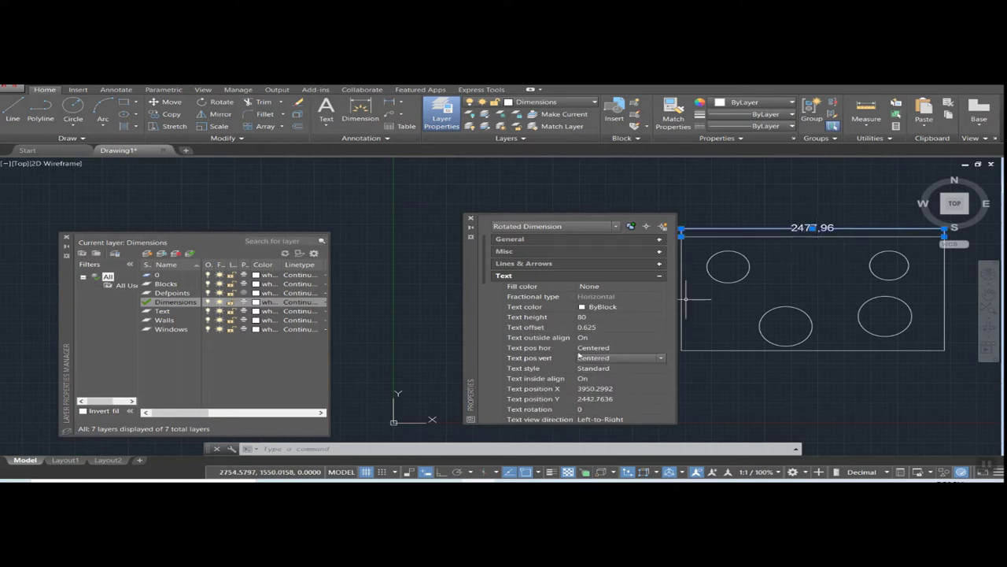
# Set the dimension's primary units precision to 0 so it reads 2478, then close Properties
pyautogui.click(660, 277)
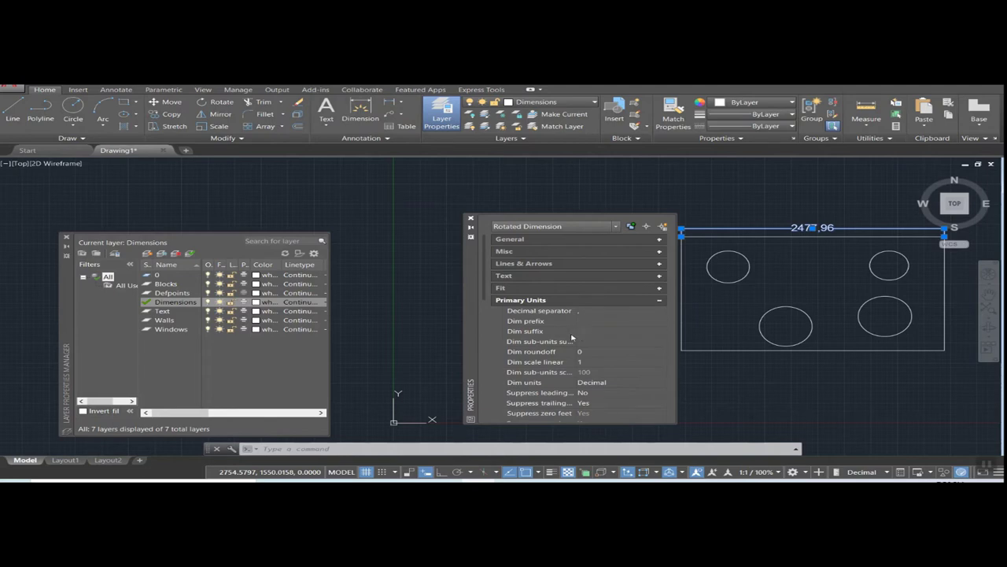
pyautogui.scroll(-3, 535, 329)
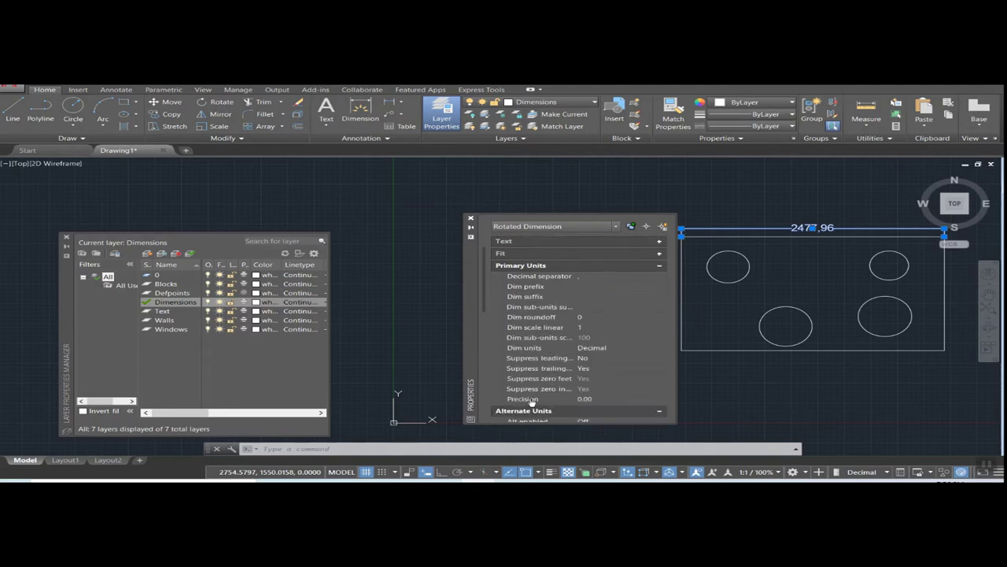
pyautogui.click(596, 400)
pyautogui.click(661, 399)
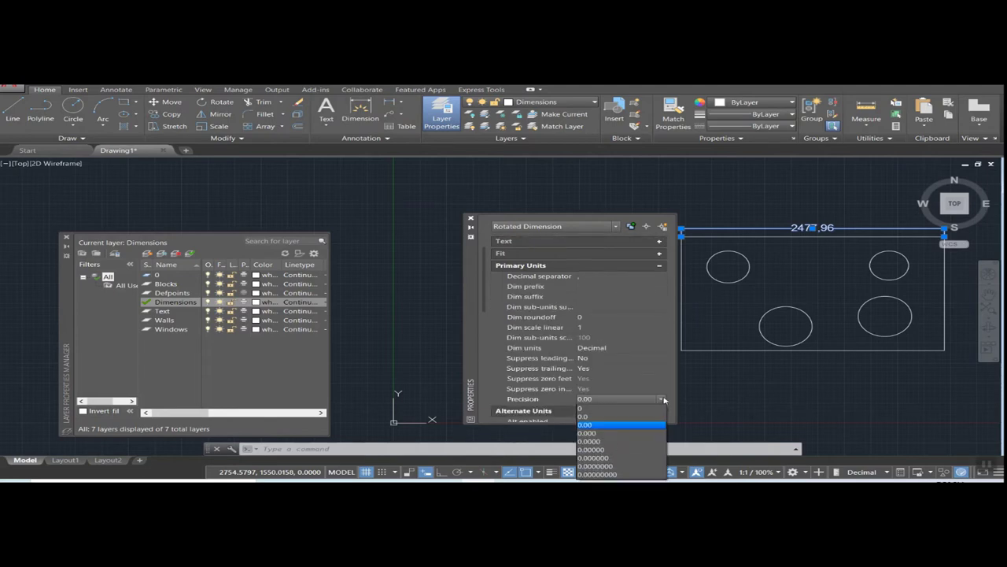
pyautogui.click(602, 410)
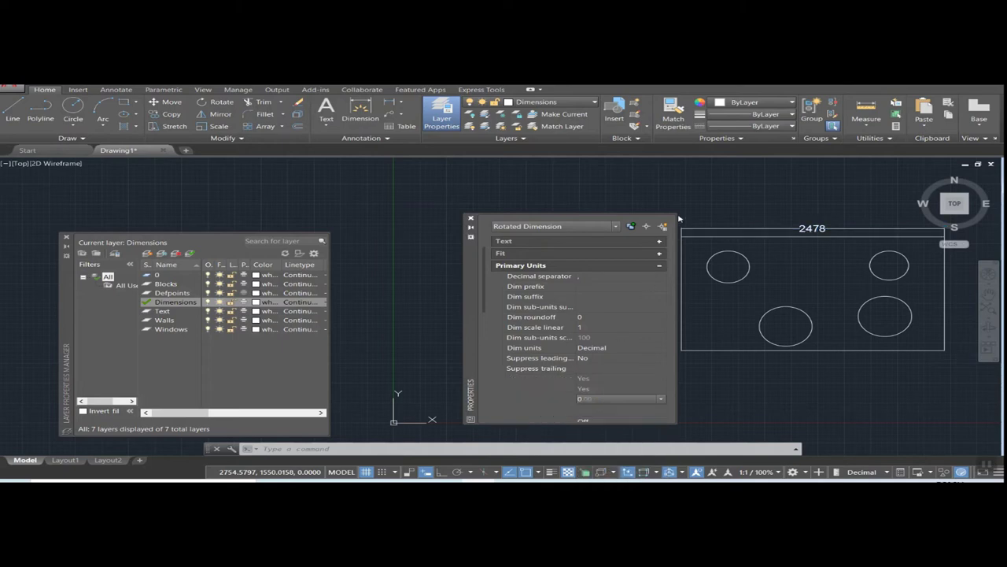
pyautogui.click(471, 218)
# Reselect the 2478 dimension and set its arrow size to 80 in Properties
pyautogui.click(563, 288)
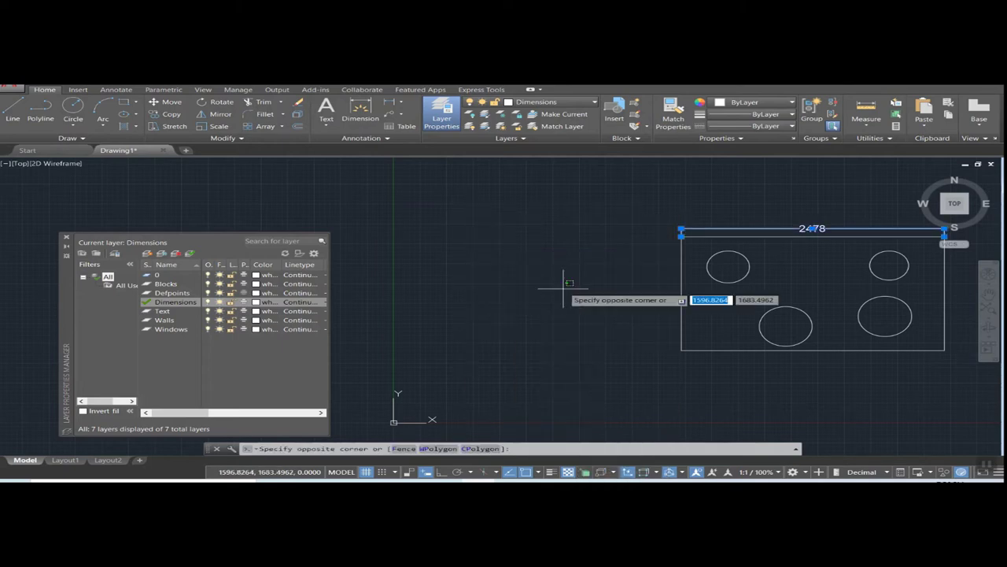
pyautogui.press('Escape')
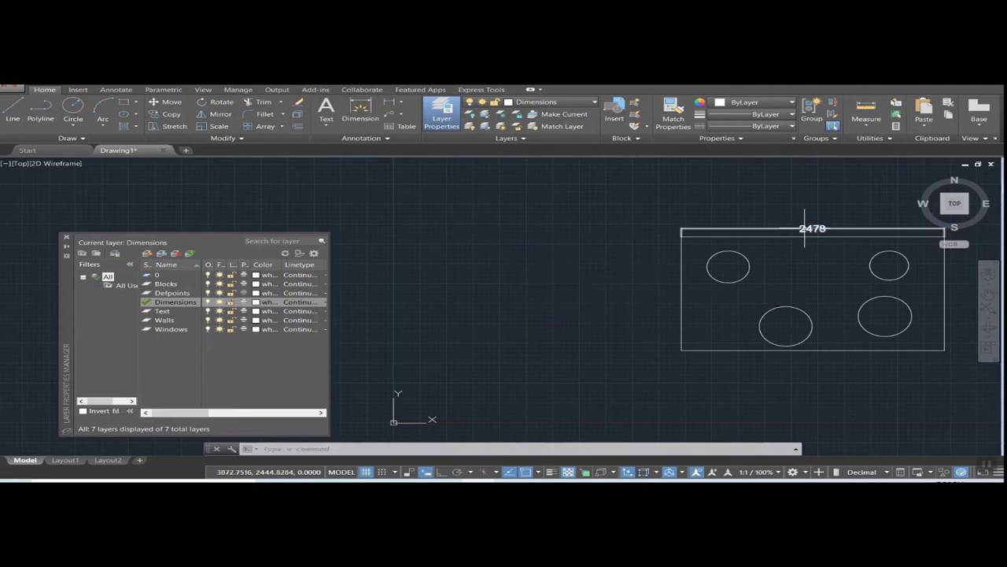
pyautogui.click(790, 230)
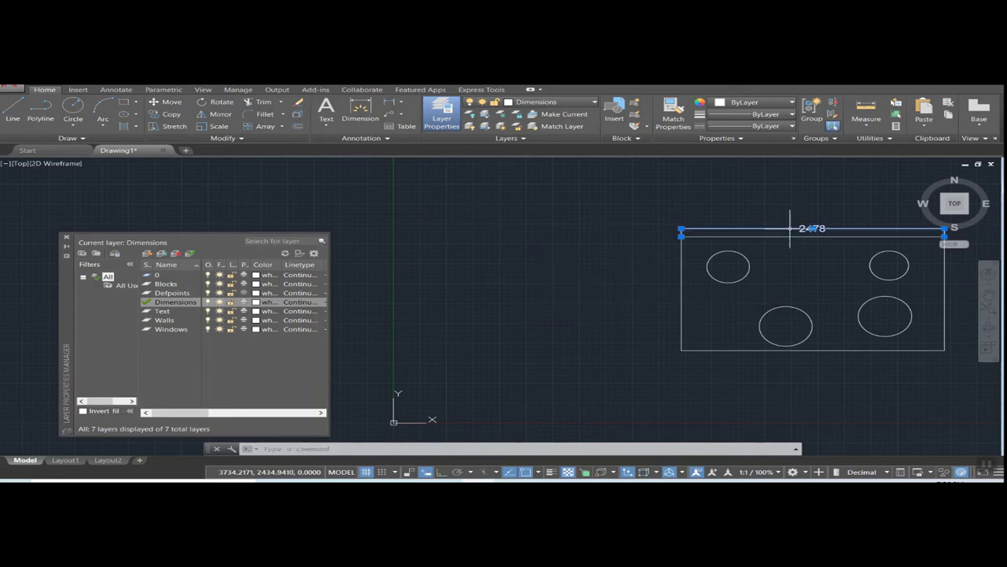
pyautogui.click(792, 138)
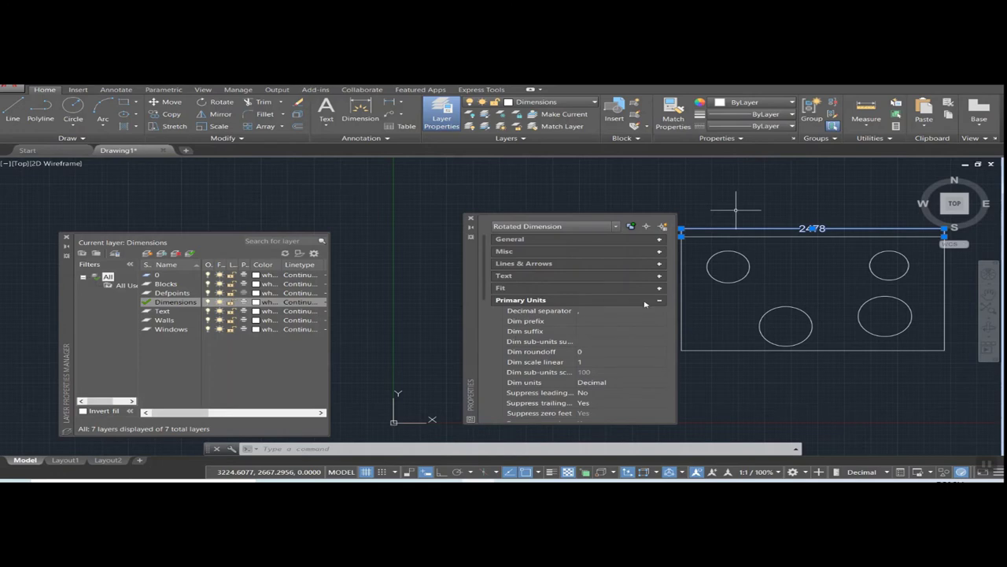
pyautogui.click(660, 302)
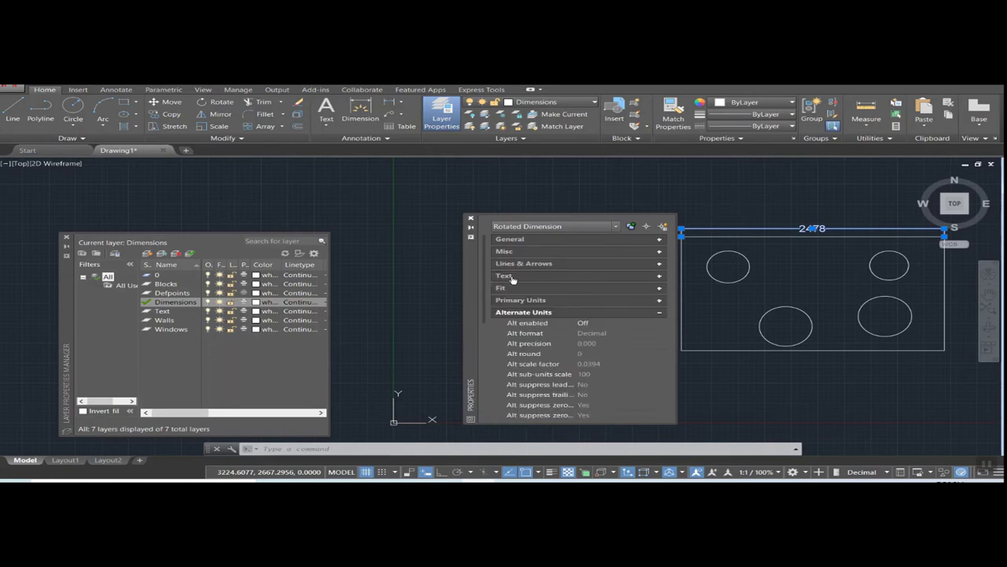
pyautogui.click(658, 266)
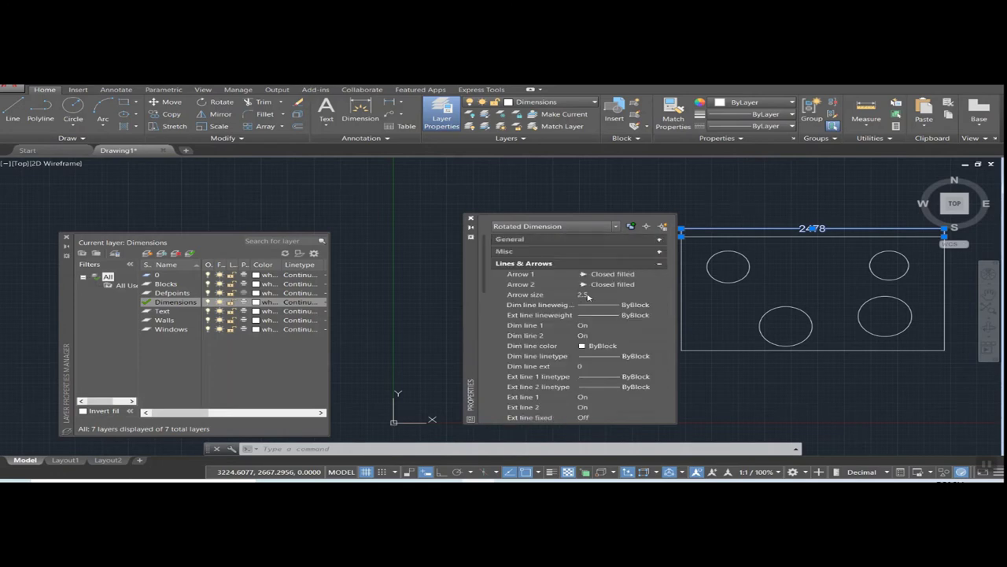
pyautogui.click(588, 296)
pyautogui.write('80')
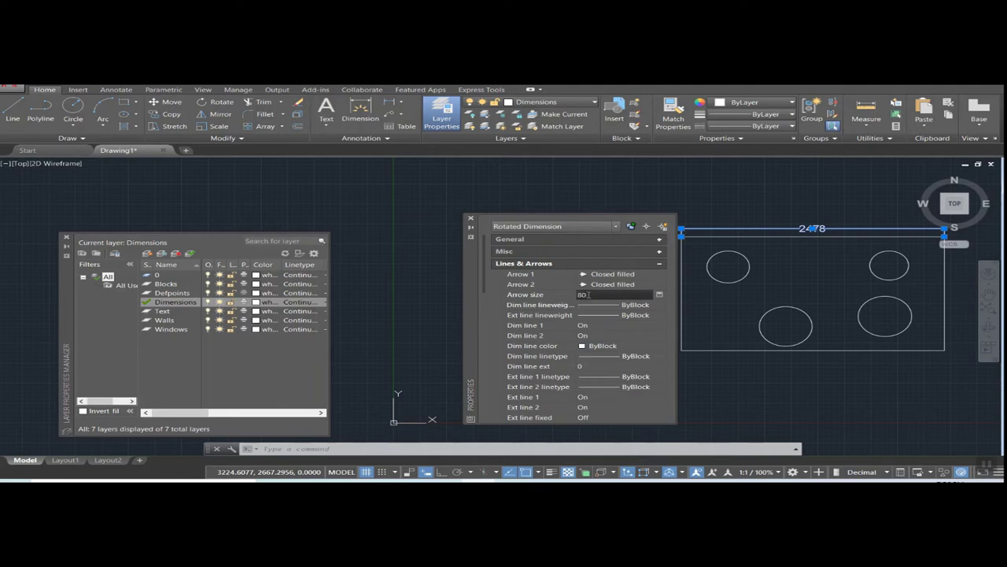
pyautogui.press('Return')
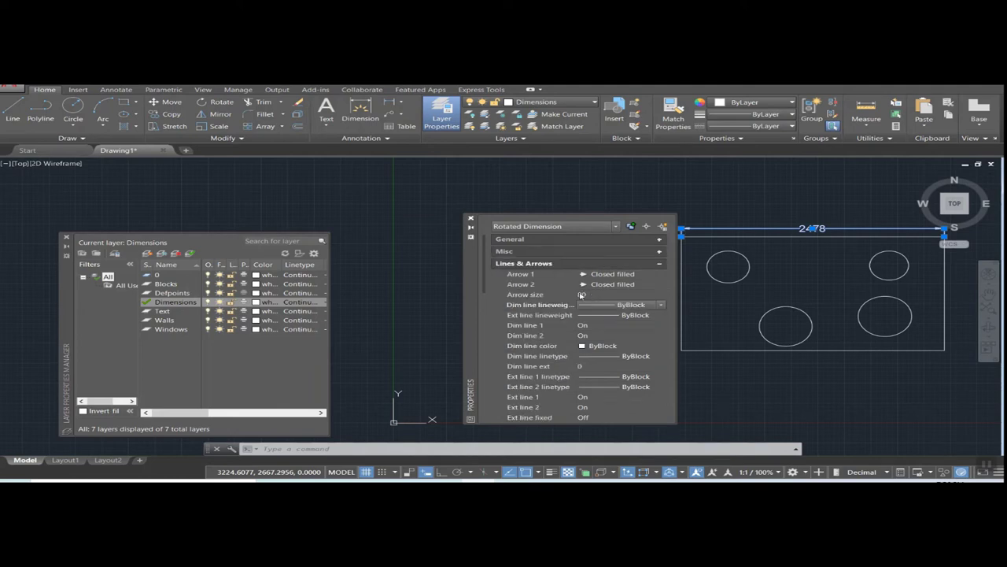
pyautogui.click(472, 219)
# Pan the view and use DIM on the right edge and the two right-hand circle diameters
pyautogui.press('Escape')
pyautogui.press('Escape')
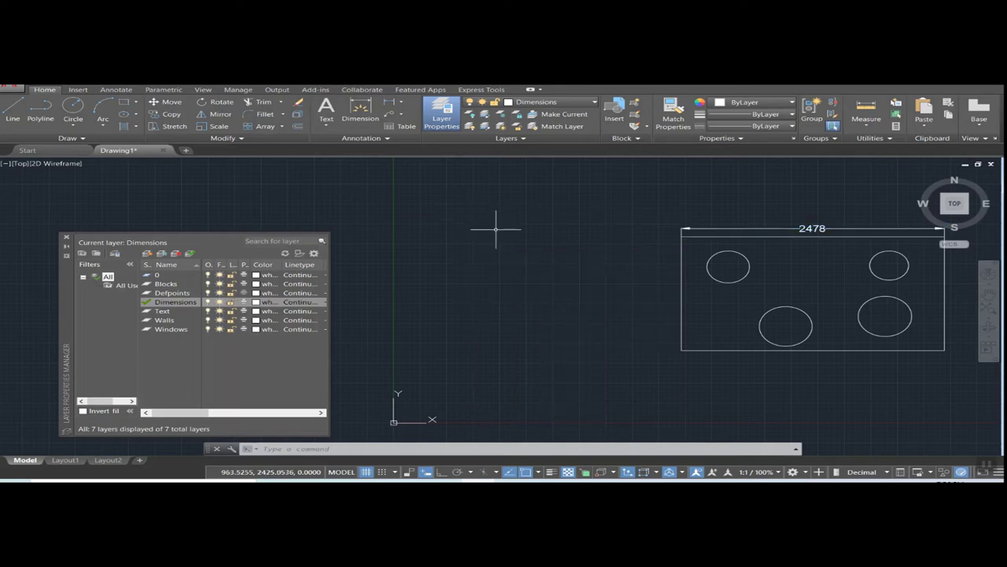
pyautogui.moveTo(802, 274); pyautogui.dragTo(588, 279, button='middle')
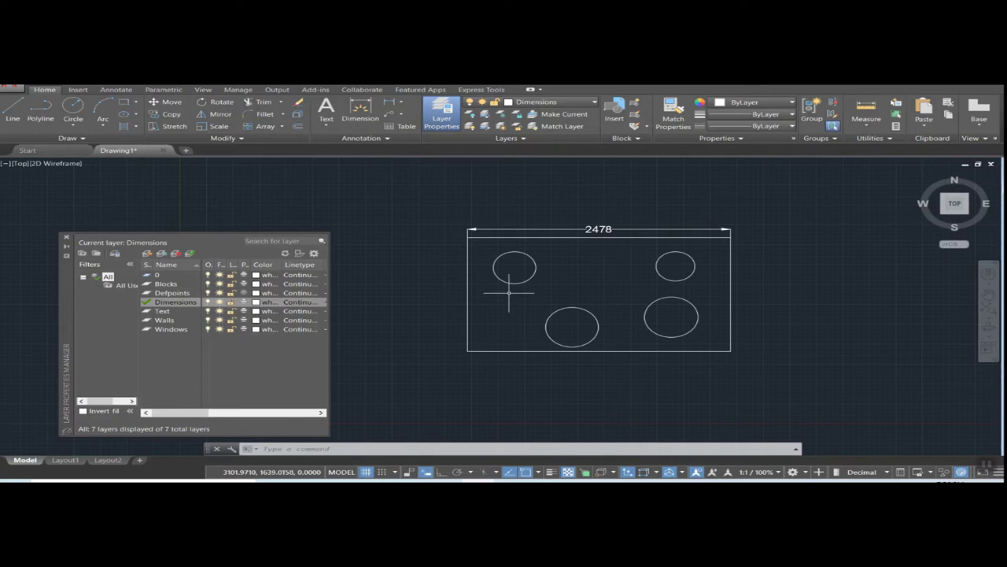
pyautogui.click(355, 105)
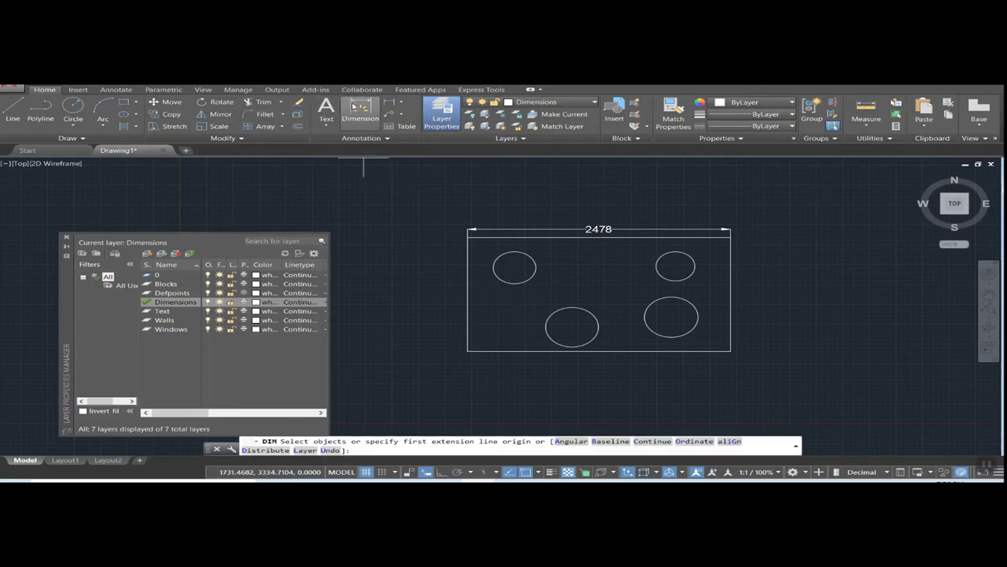
pyautogui.press('Return')
pyautogui.click(730, 334)
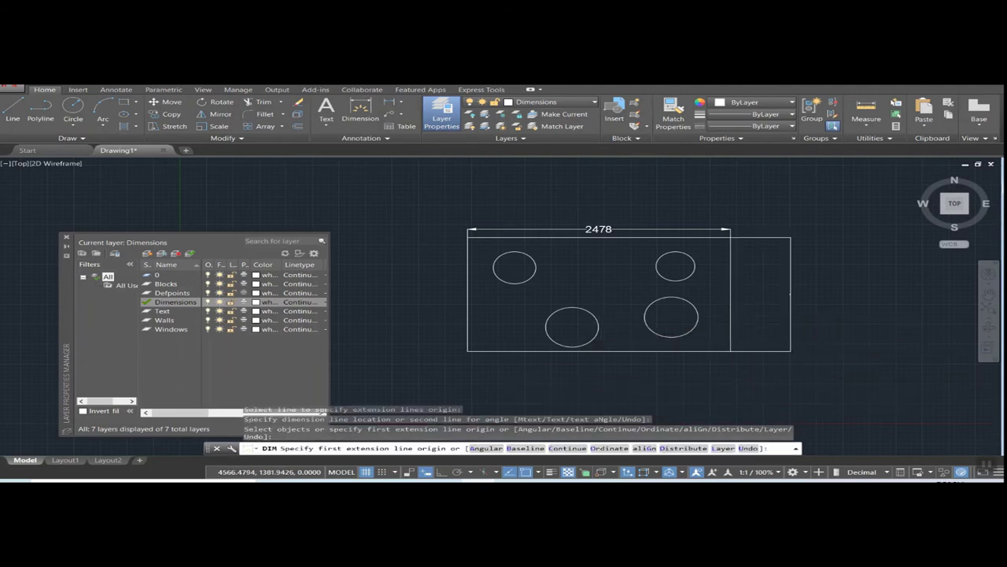
pyautogui.click(668, 292)
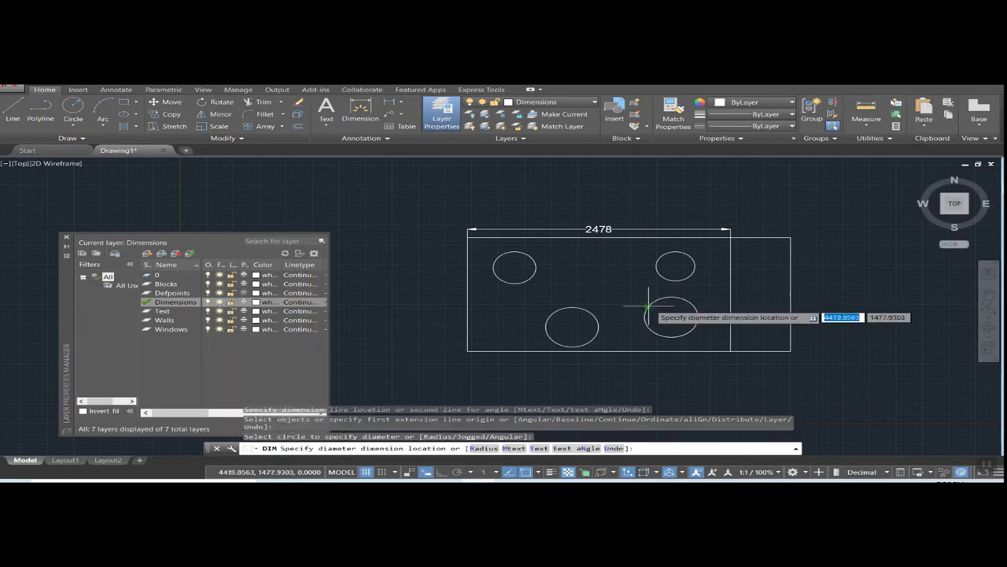
pyautogui.click(662, 263)
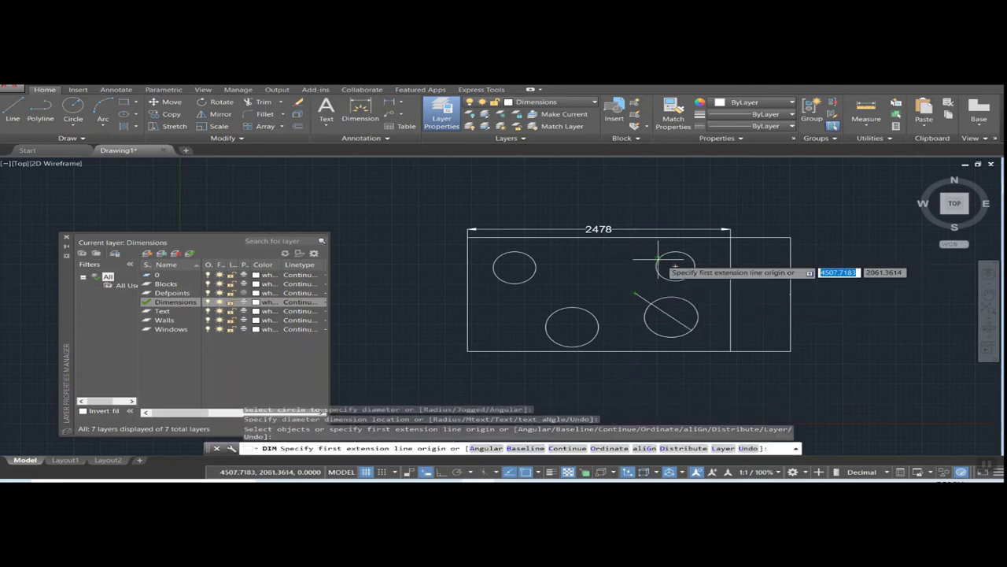
pyautogui.scroll(4, 655, 266)
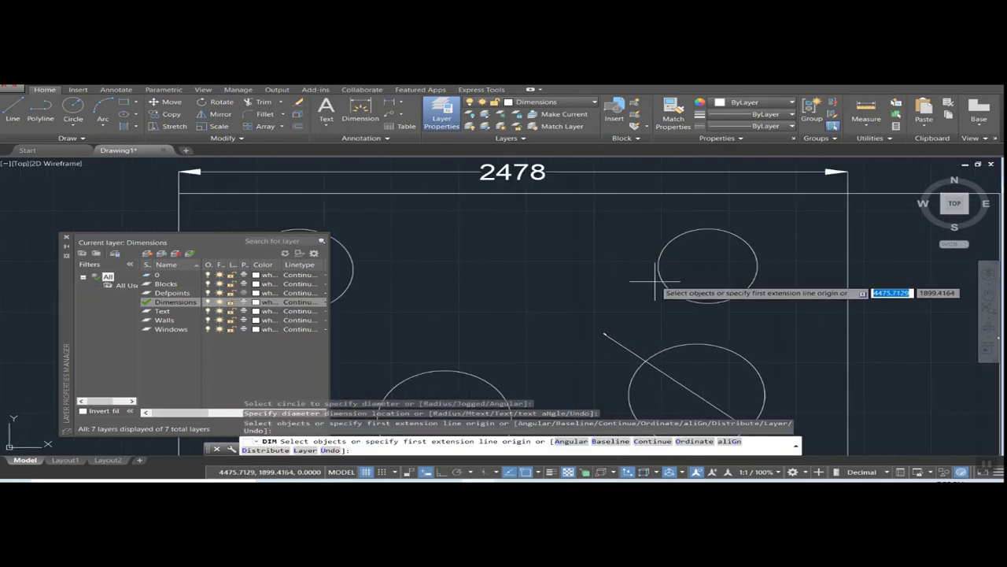
pyautogui.click(659, 280)
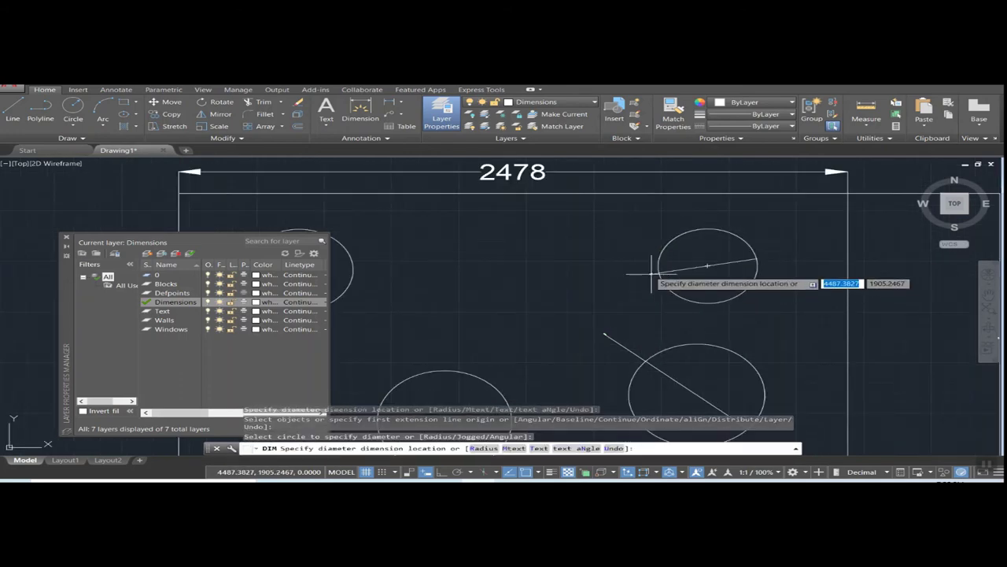
pyautogui.click(620, 241)
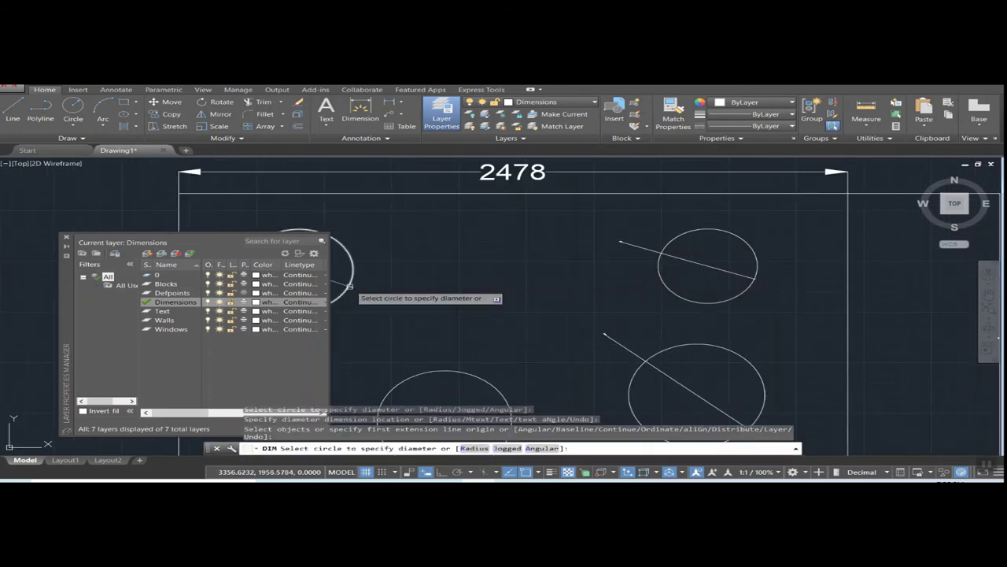
# Place diameter dimensions on the upper-left and lower-left circles
pyautogui.click(344, 277)
pyautogui.click(427, 254)
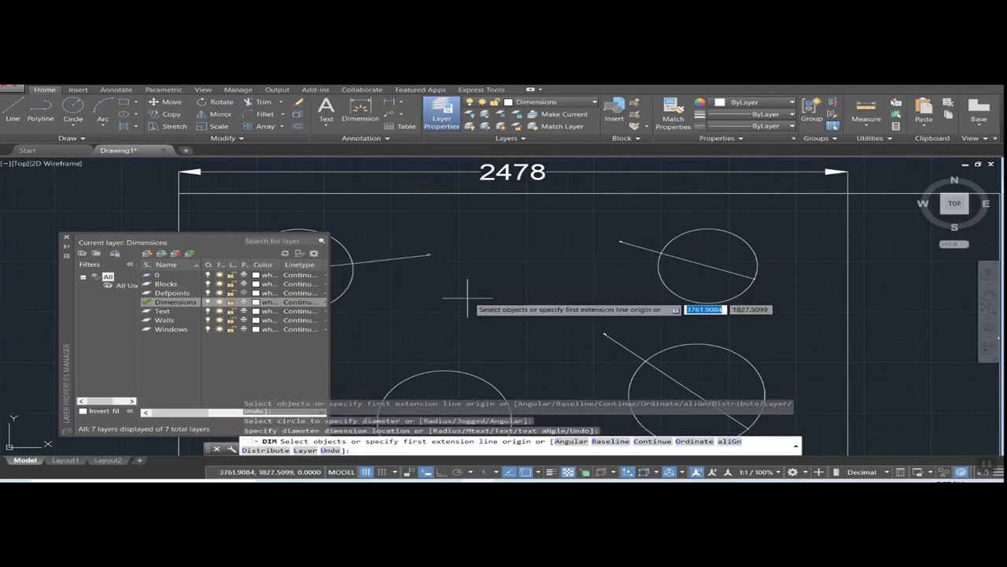
pyautogui.scroll(-4, 467, 299)
pyautogui.scroll(-2, 469, 313)
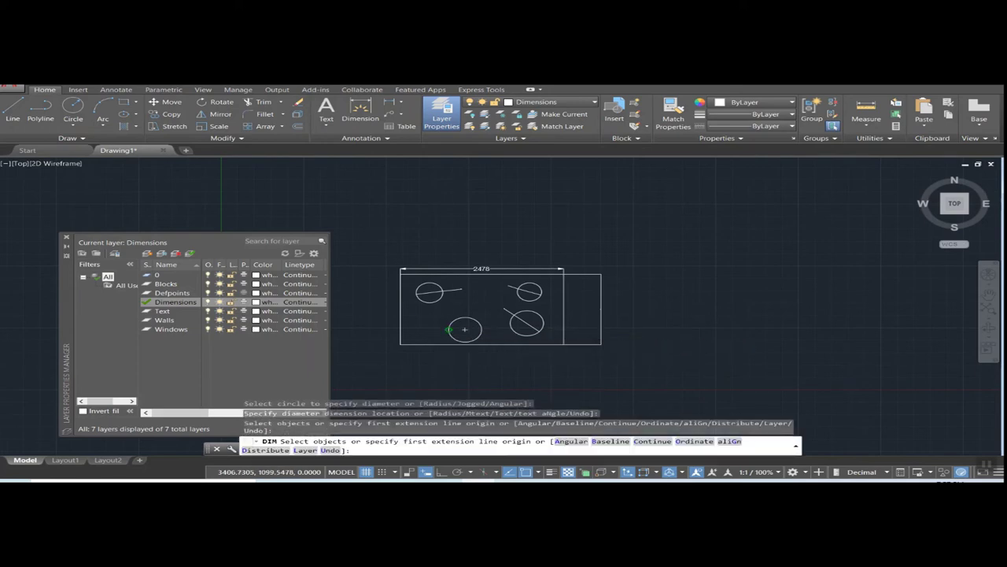
pyautogui.scroll(3, 462, 326)
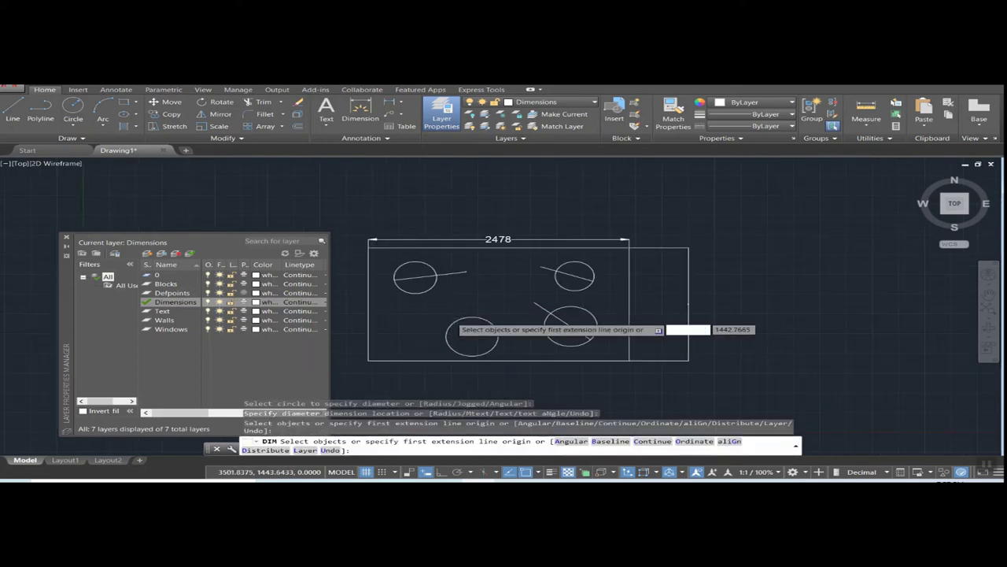
pyautogui.scroll(3, 458, 326)
pyautogui.click(455, 326)
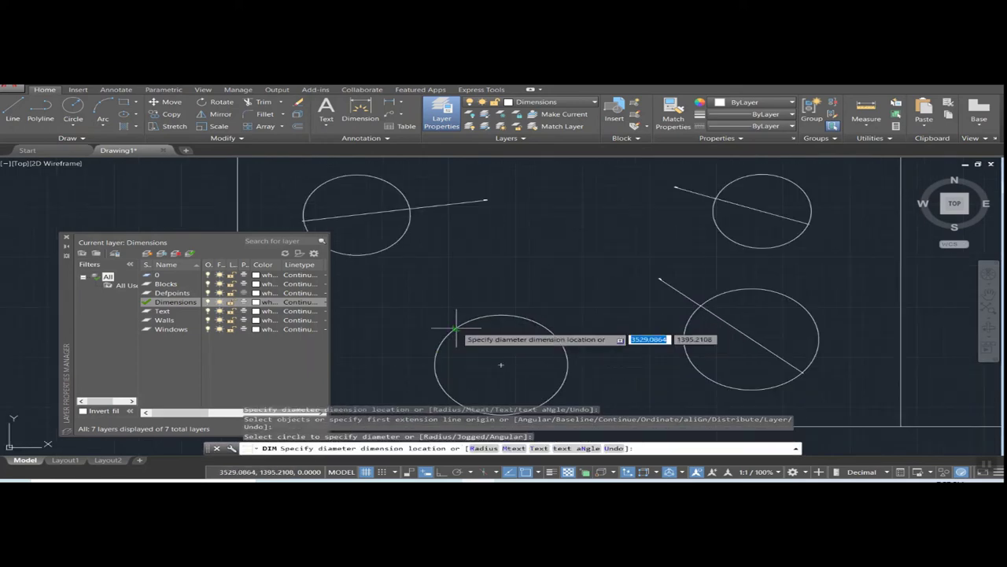
pyautogui.click(396, 295)
pyautogui.scroll(-5, 494, 291)
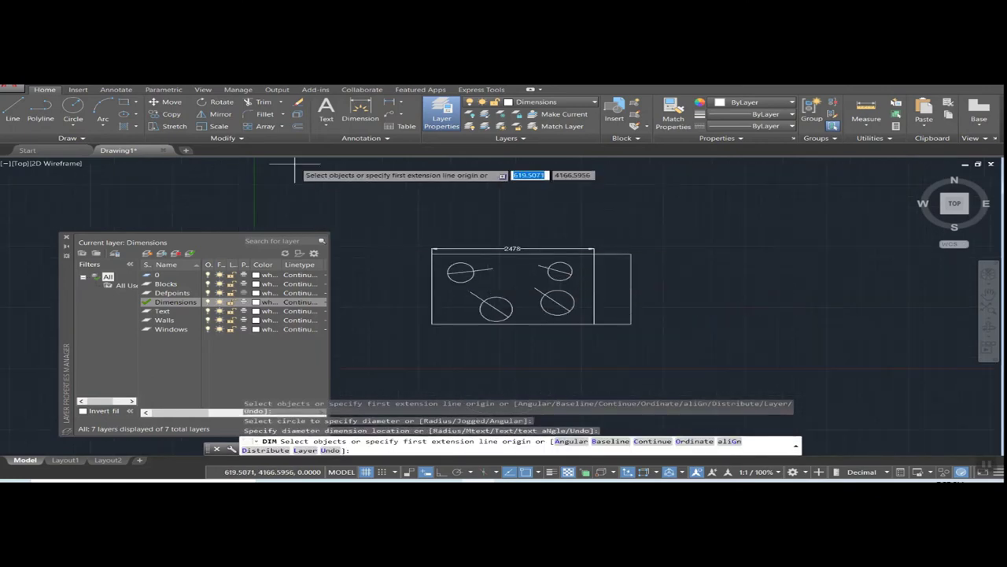
# Match Properties from the 2478 dimension onto the 1431, Ø368, Ø497 and Ø401 dimensions
pyautogui.click(673, 121)
pyautogui.click(547, 248)
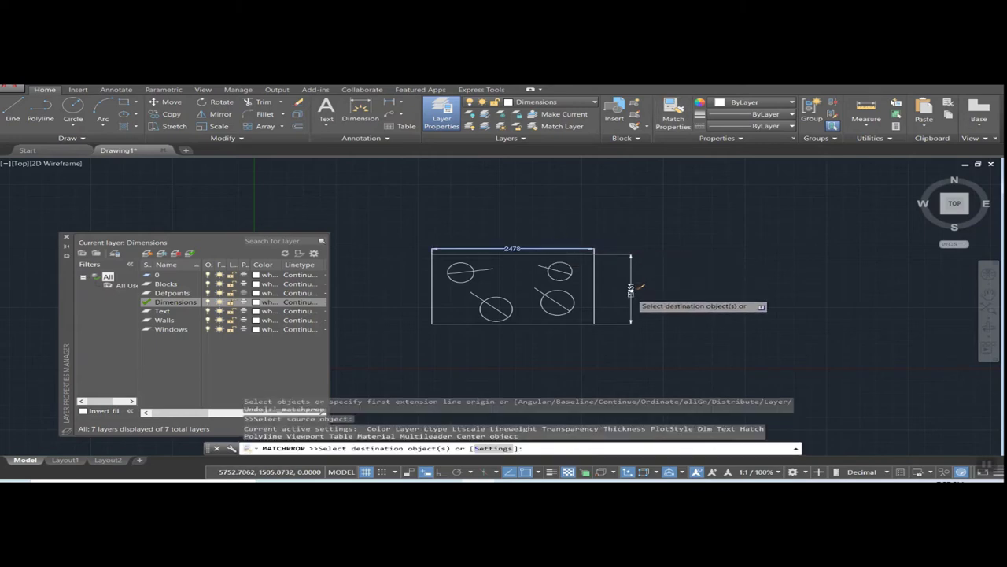
pyautogui.click(631, 291)
pyautogui.click(555, 272)
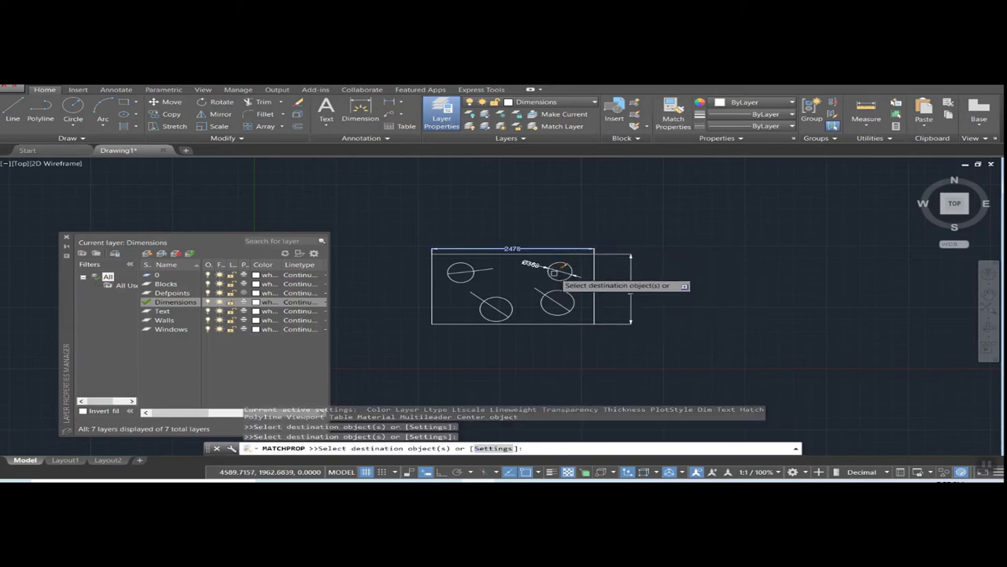
pyautogui.click(498, 294)
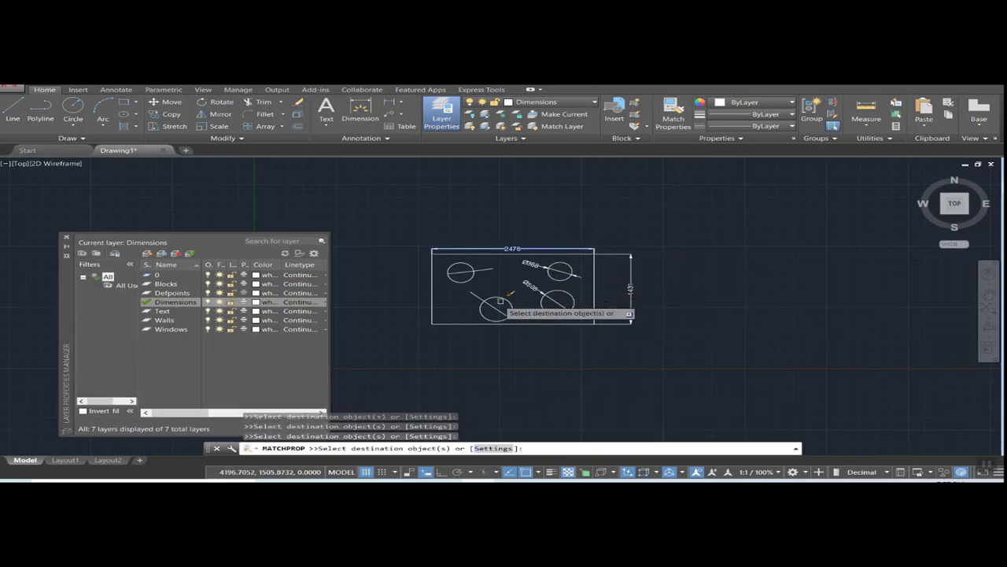
pyautogui.click(458, 270)
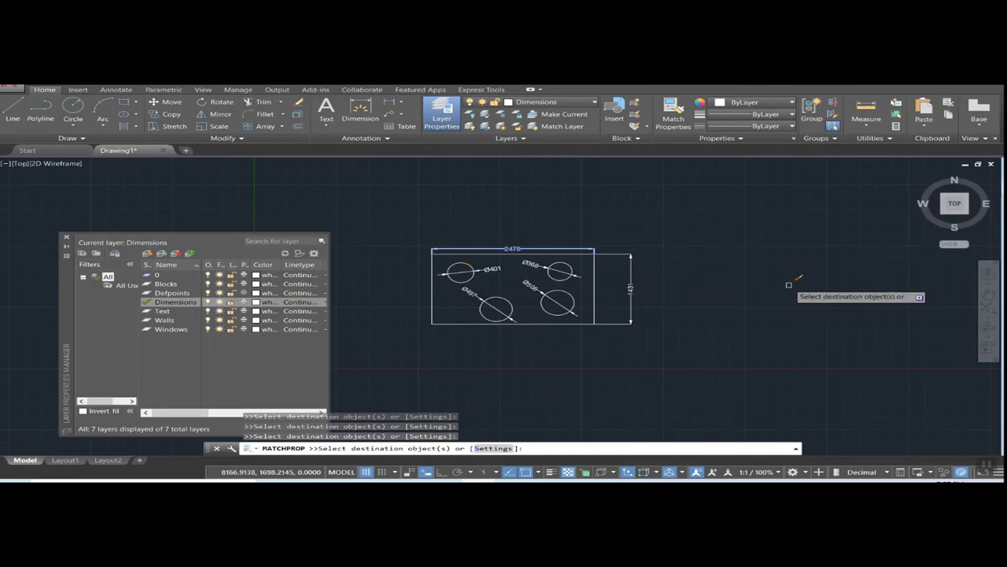
pyautogui.press('Escape')
# Restart DIM, recentre the plate in view, then cancel the command
pyautogui.write('dim')
pyautogui.press('Return')
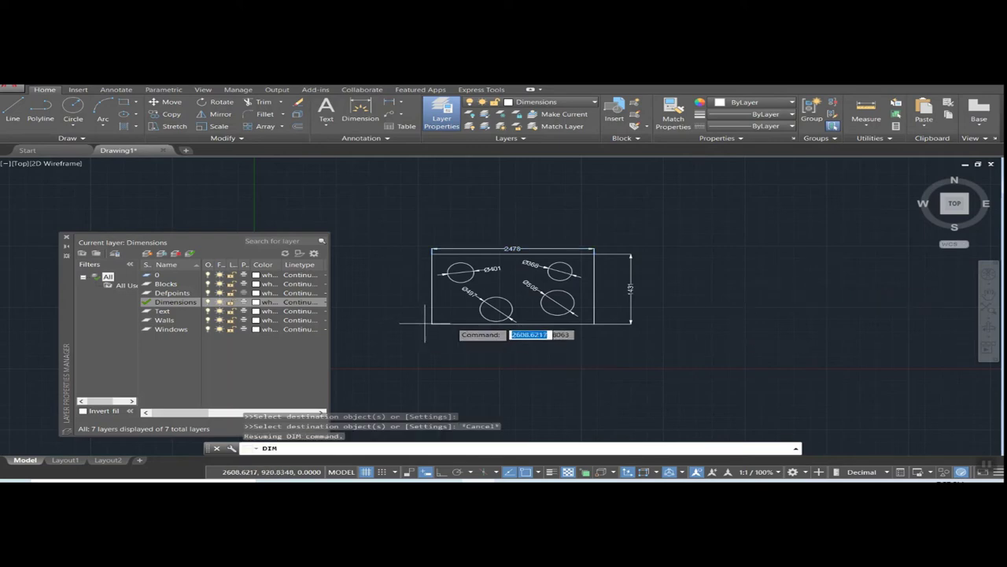
pyautogui.scroll(4, 507, 298)
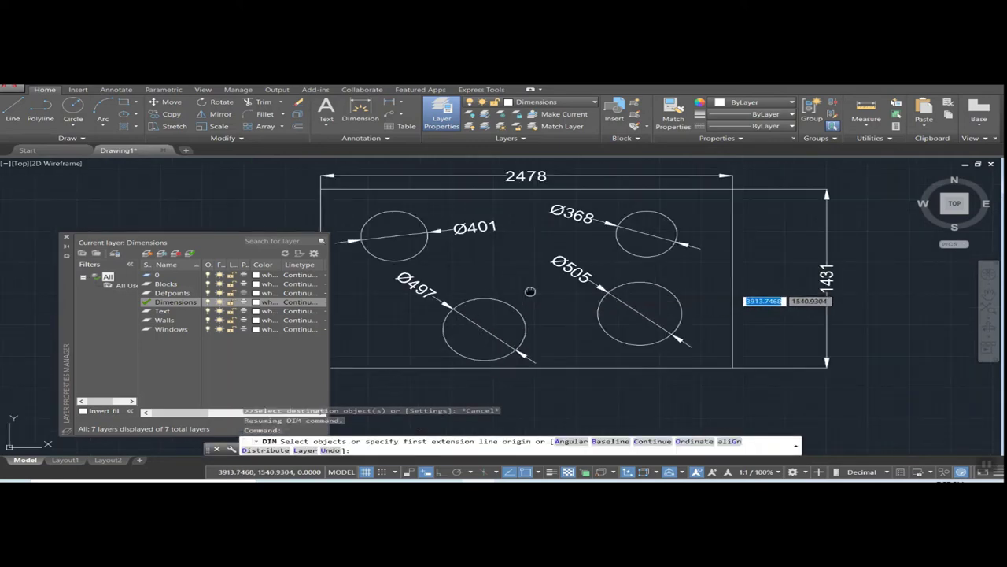
pyautogui.moveTo(528, 288); pyautogui.dragTo(600, 308, button='middle')
pyautogui.scroll(-2, 602, 312)
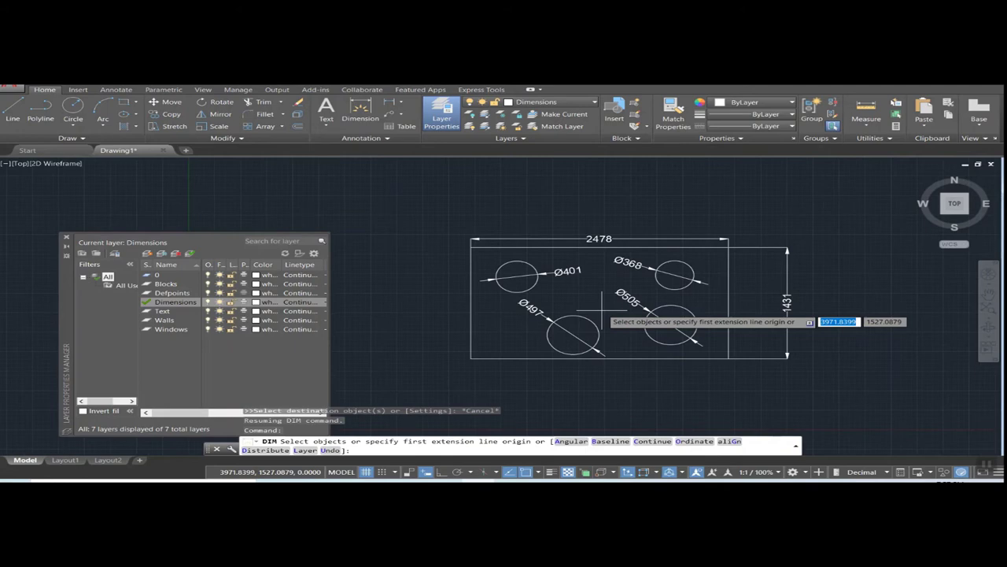
pyautogui.press('Escape')
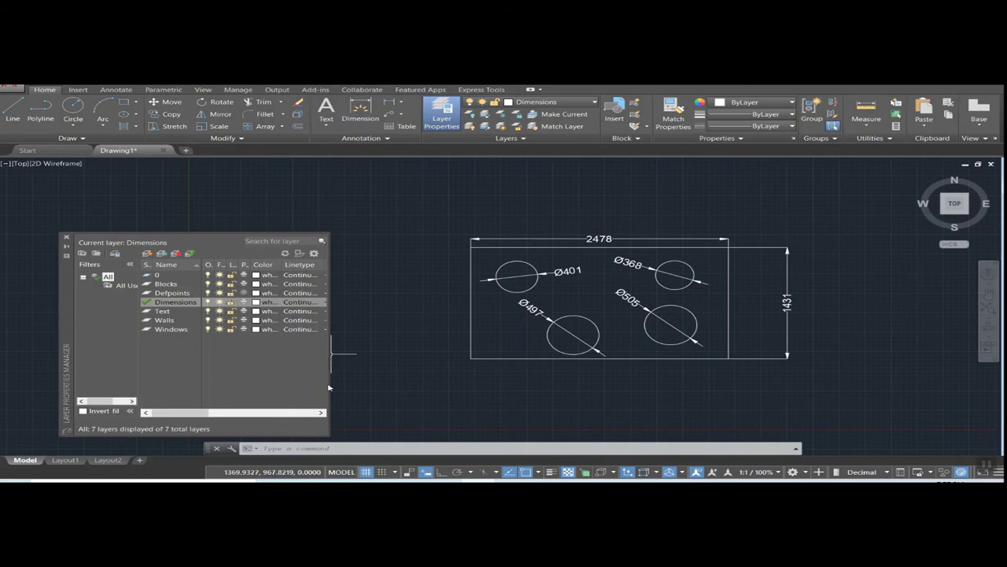
# Widen the Layer Properties Manager and its Transparency, Linetype and Color columns
pyautogui.moveTo(331, 385); pyautogui.dragTo(559, 383)
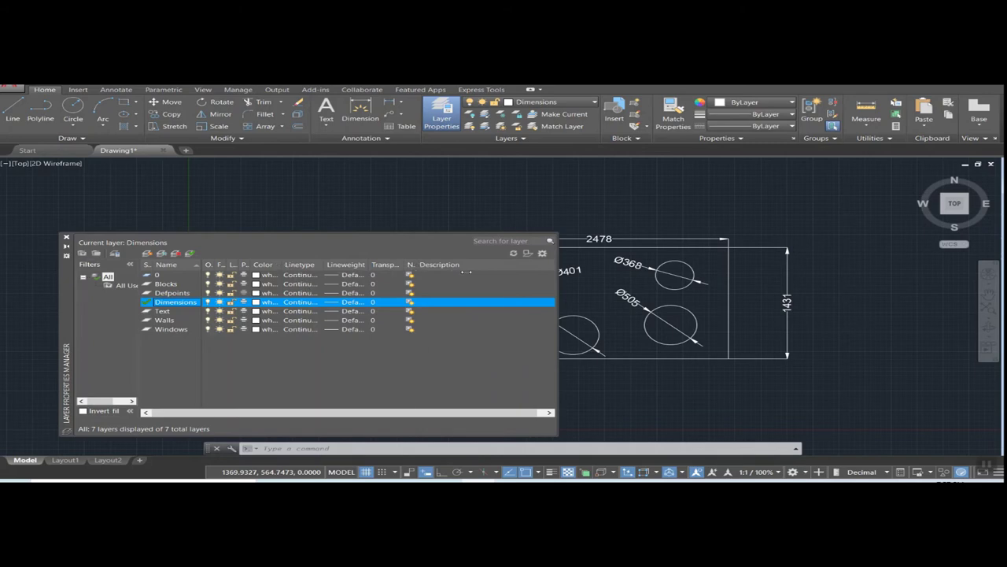
pyautogui.moveTo(433, 266); pyautogui.dragTo(475, 276)
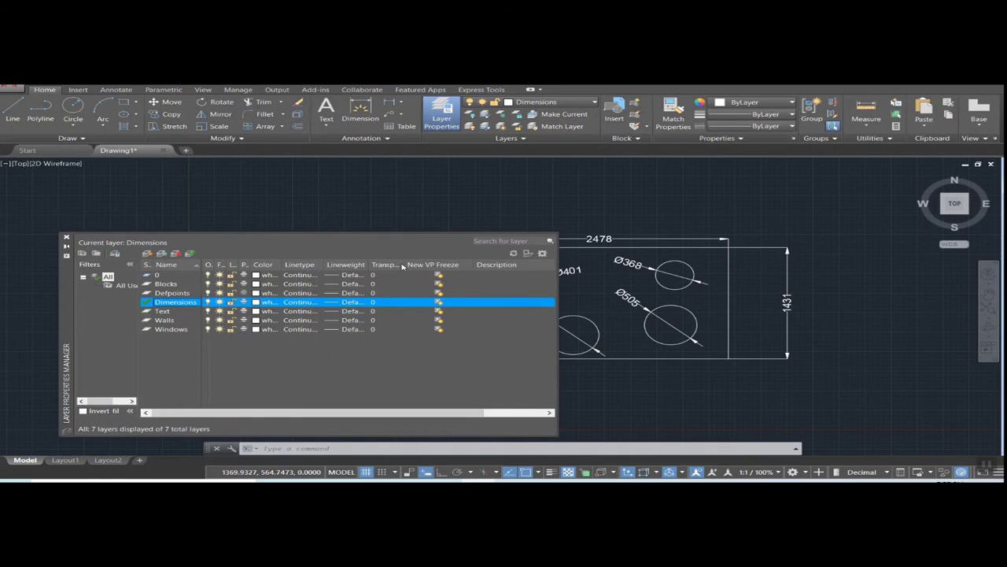
pyautogui.moveTo(404, 266)
pyautogui.mouseDown()
pyautogui.moveTo(424, 266)
pyautogui.moveTo(406, 265)
pyautogui.mouseUp()
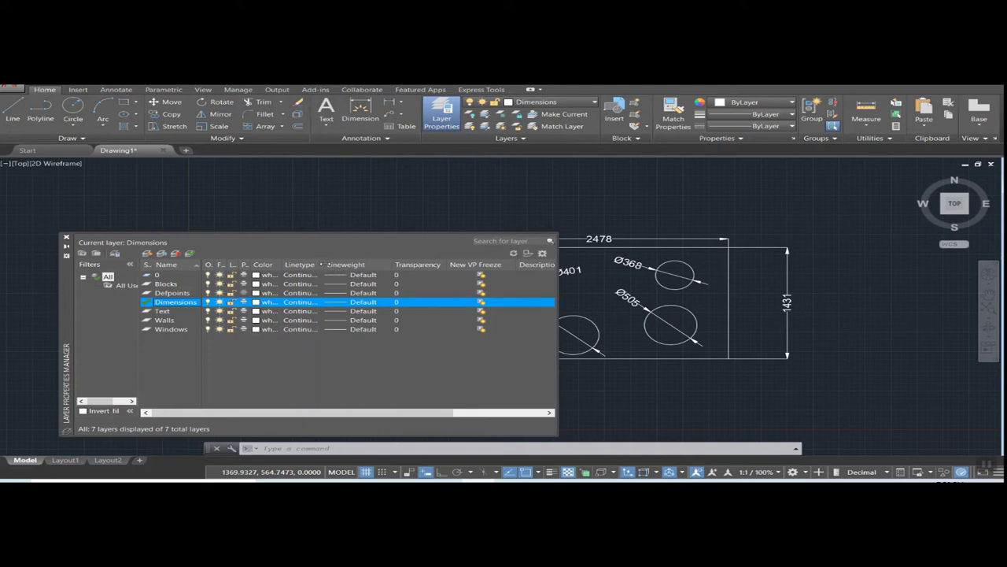
pyautogui.moveTo(322, 266); pyautogui.dragTo(337, 265)
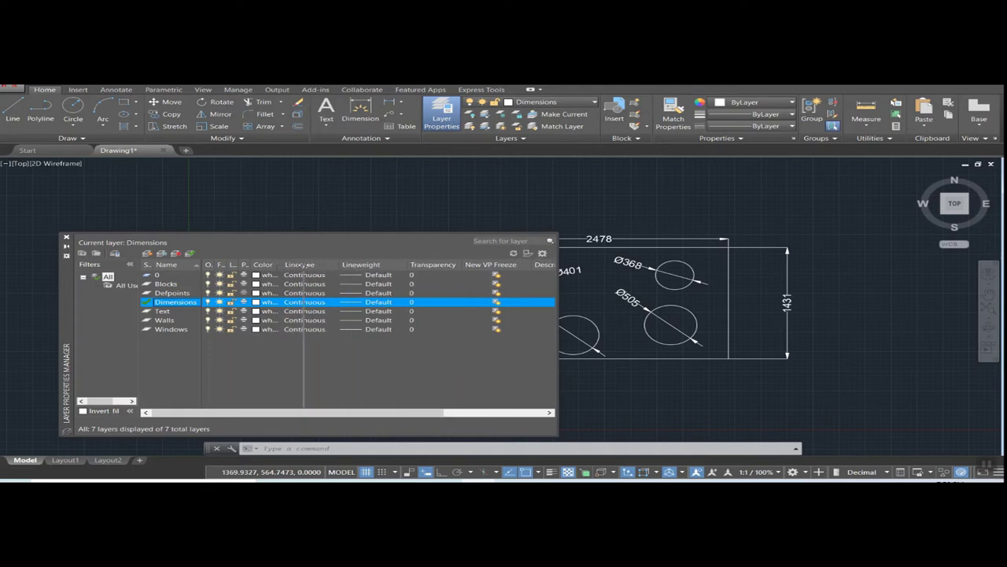
pyautogui.moveTo(299, 265); pyautogui.dragTo(302, 265)
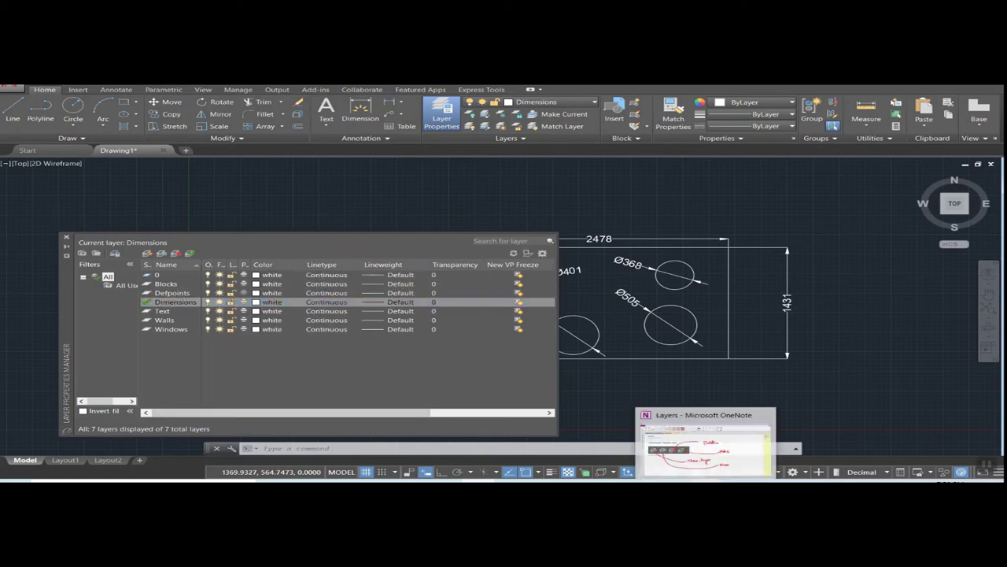
# Switch to the OneNote Layers page and bring up the drawing tools
pyautogui.click(688, 452)
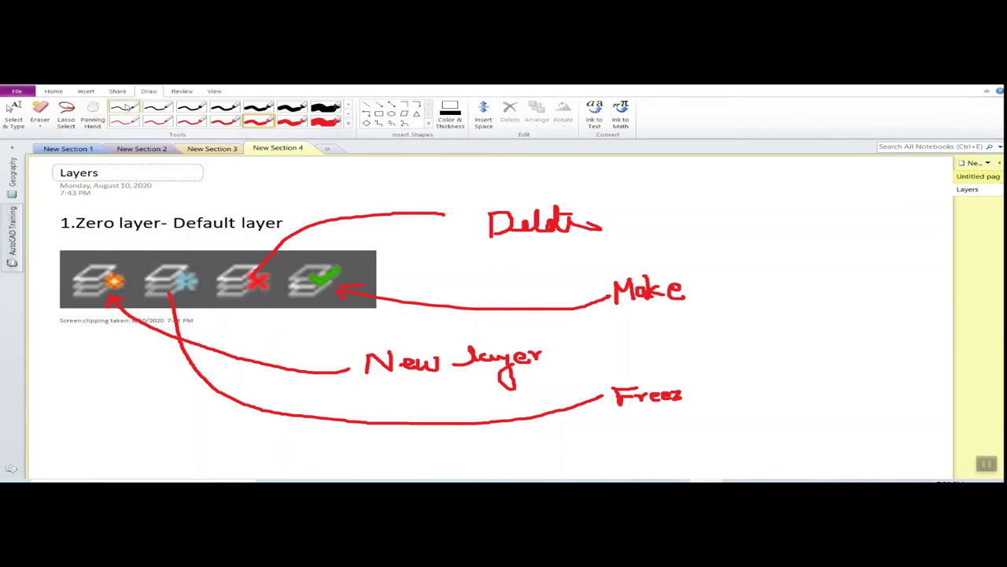
pyautogui.click(54, 91)
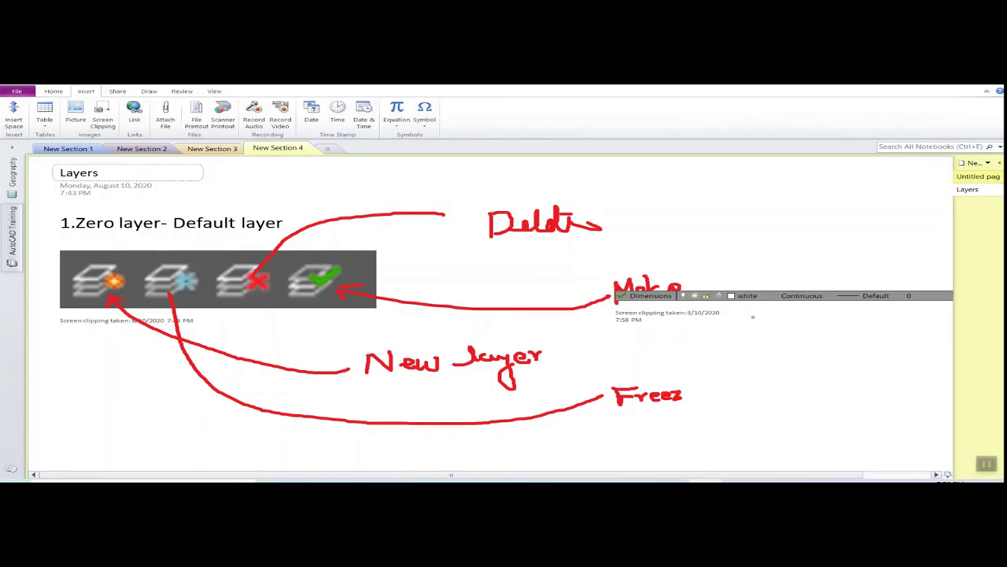
pyautogui.click(751, 322)
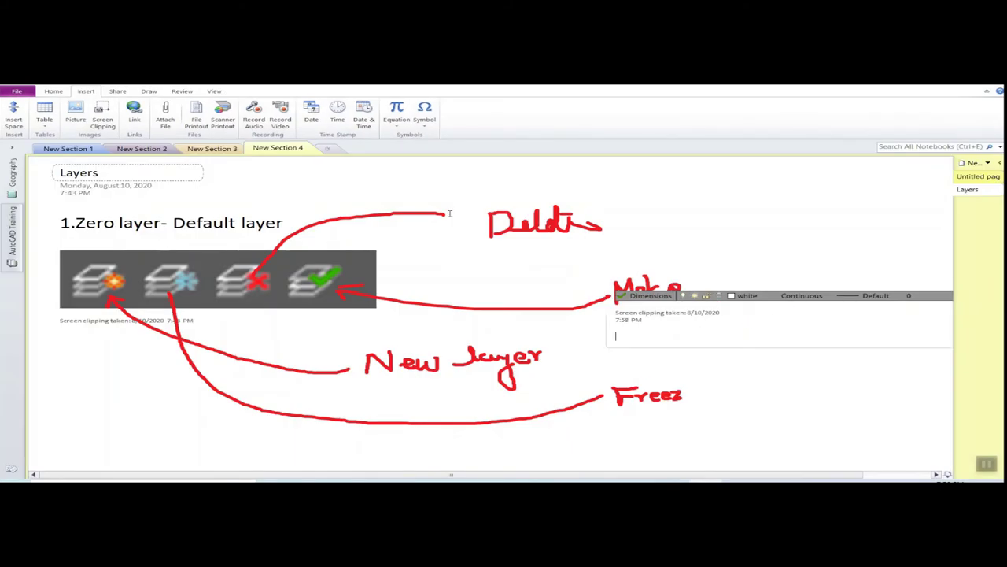
pyautogui.click(151, 91)
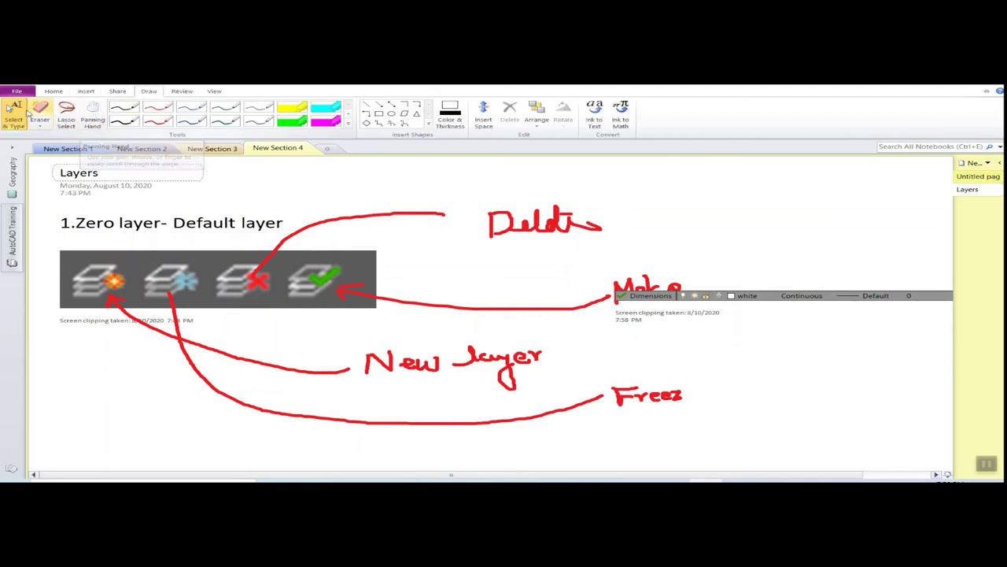
# Enlarge the Dimensions layer-row clipping, shift it left to the Make arrow, and widen it
pyautogui.click(748, 298)
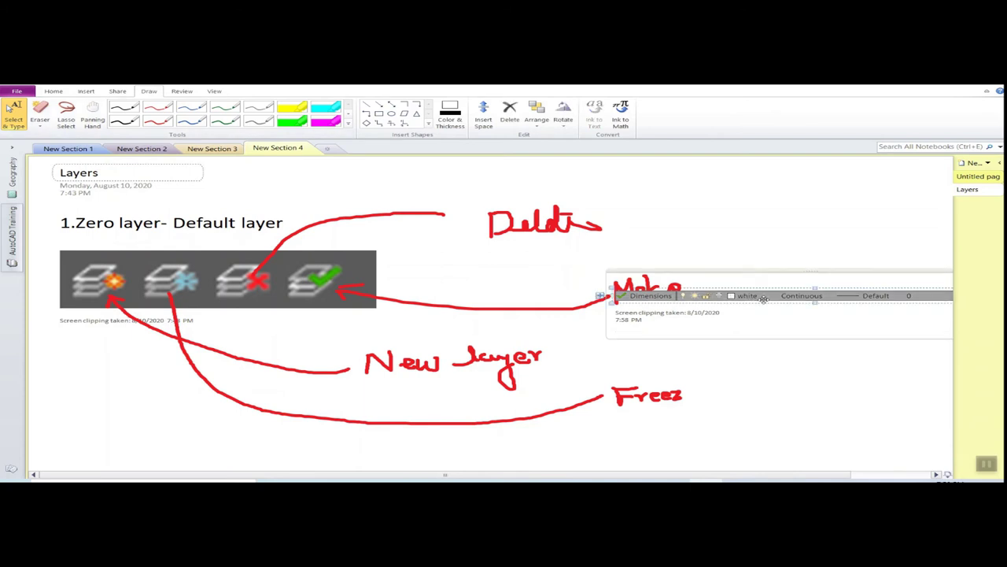
pyautogui.moveTo(815, 305); pyautogui.dragTo(814, 330)
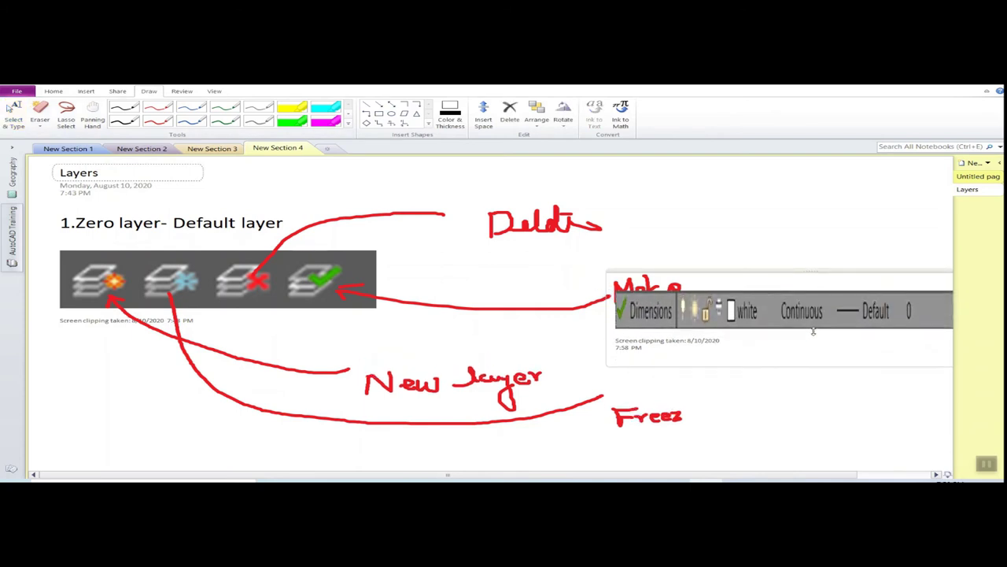
pyautogui.moveTo(453, 474); pyautogui.dragTo(527, 474)
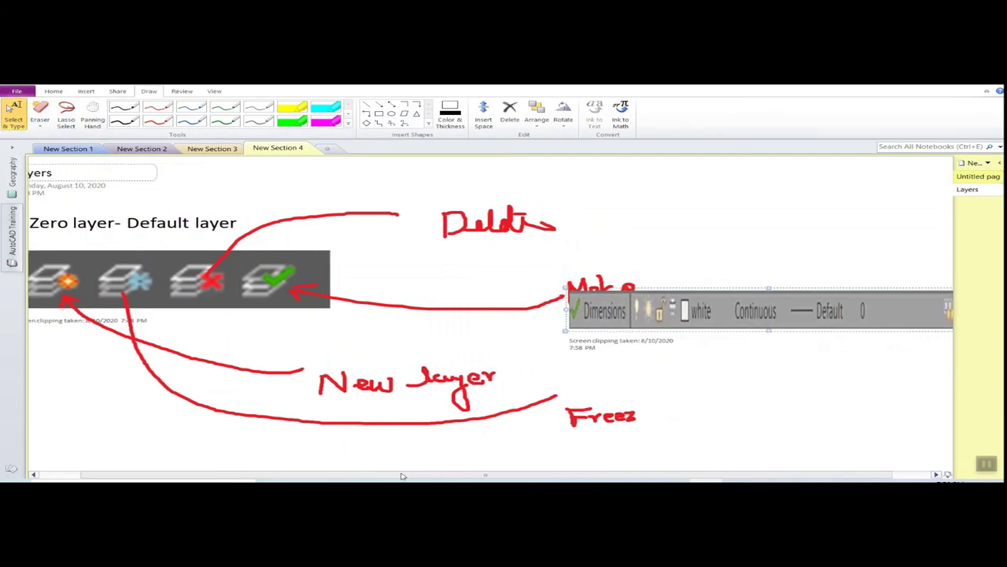
pyautogui.click(724, 410)
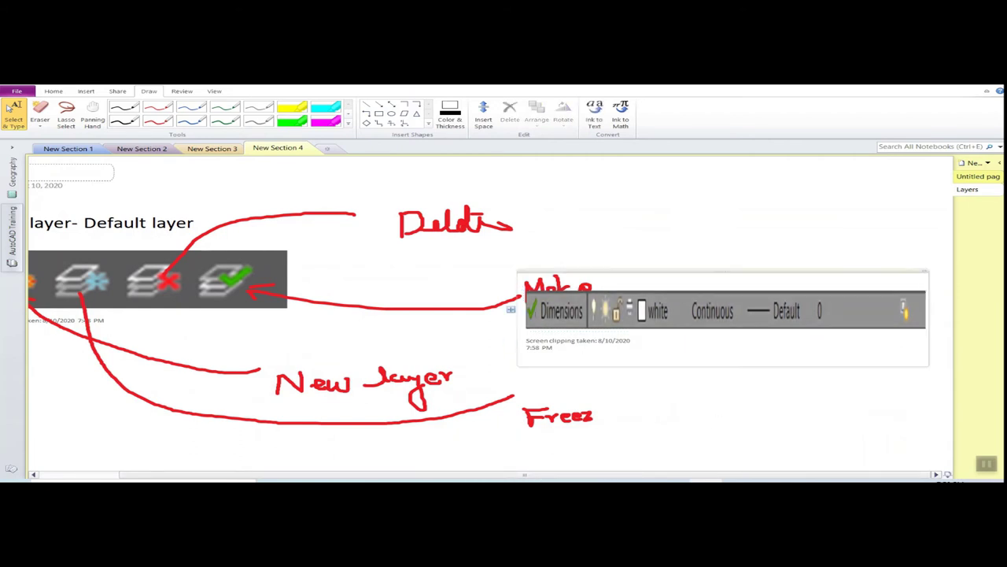
pyautogui.click(525, 310)
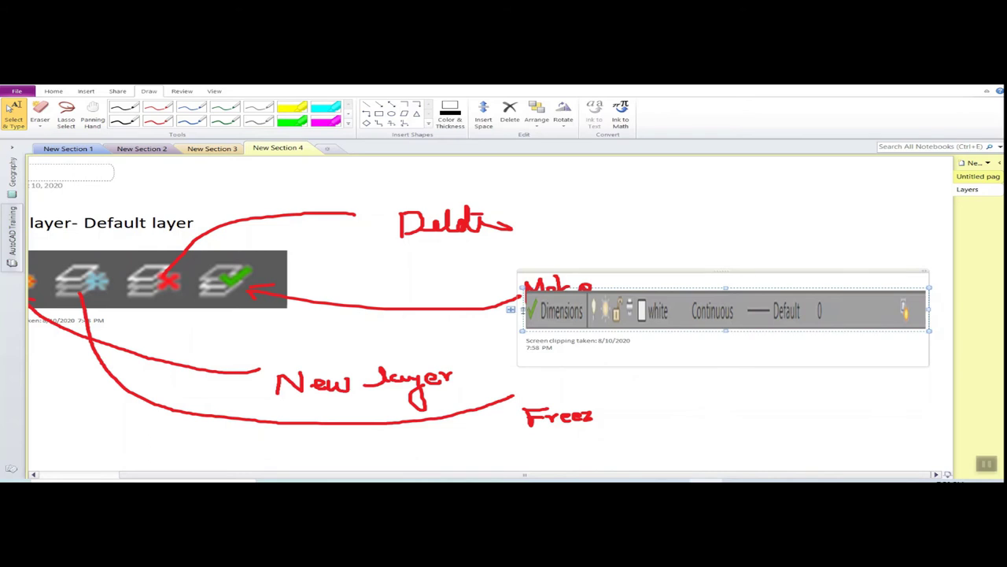
pyautogui.moveTo(512, 309); pyautogui.dragTo(445, 303)
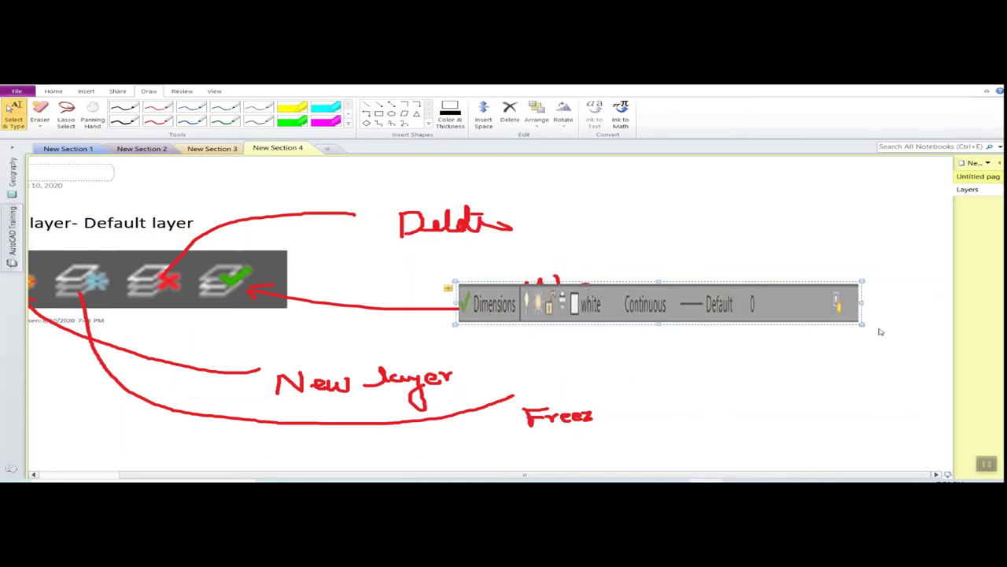
pyautogui.moveTo(862, 303)
pyautogui.mouseDown()
pyautogui.moveTo(961, 304)
pyautogui.moveTo(934, 303)
pyautogui.mouseUp()
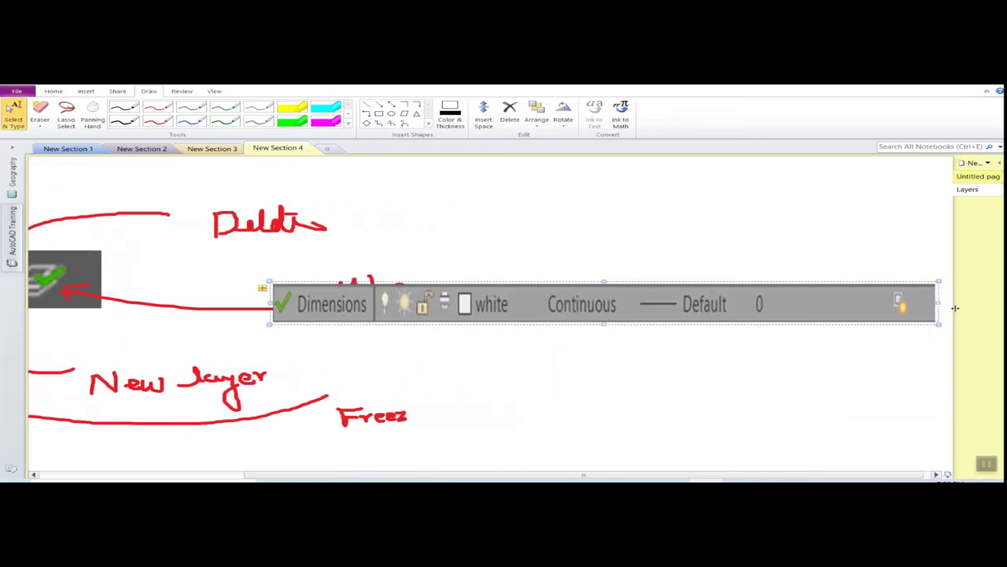
pyautogui.click(617, 360)
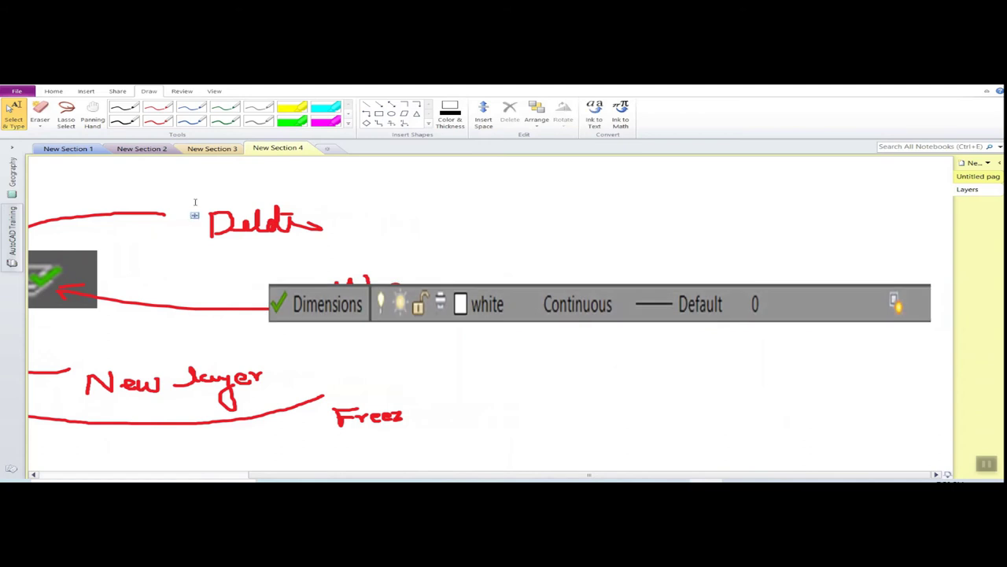
pyautogui.click(348, 123)
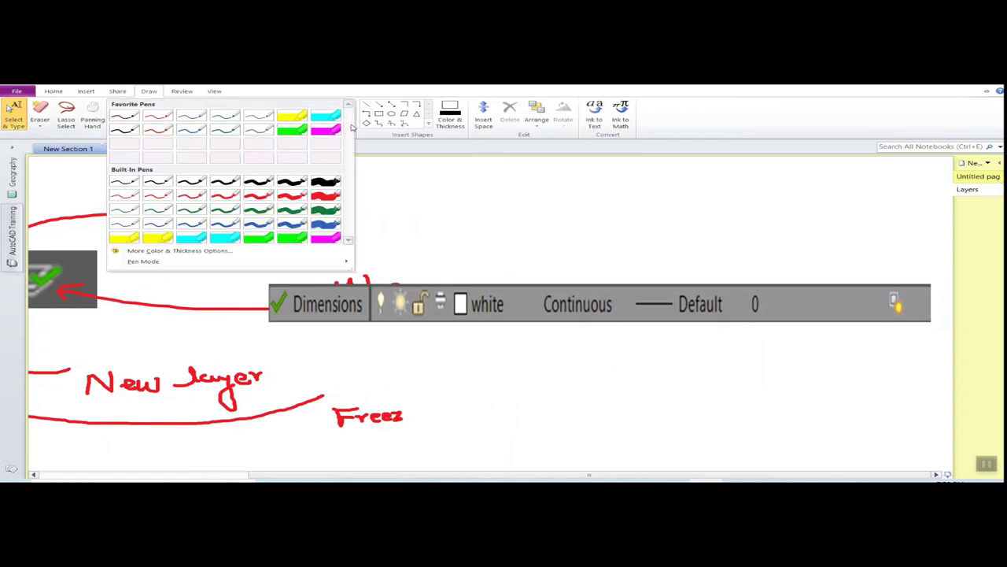
# With a thin red pen, draw an arrow to the bulb icon, write 'Yellow / White', and add another arrow
pyautogui.click(193, 194)
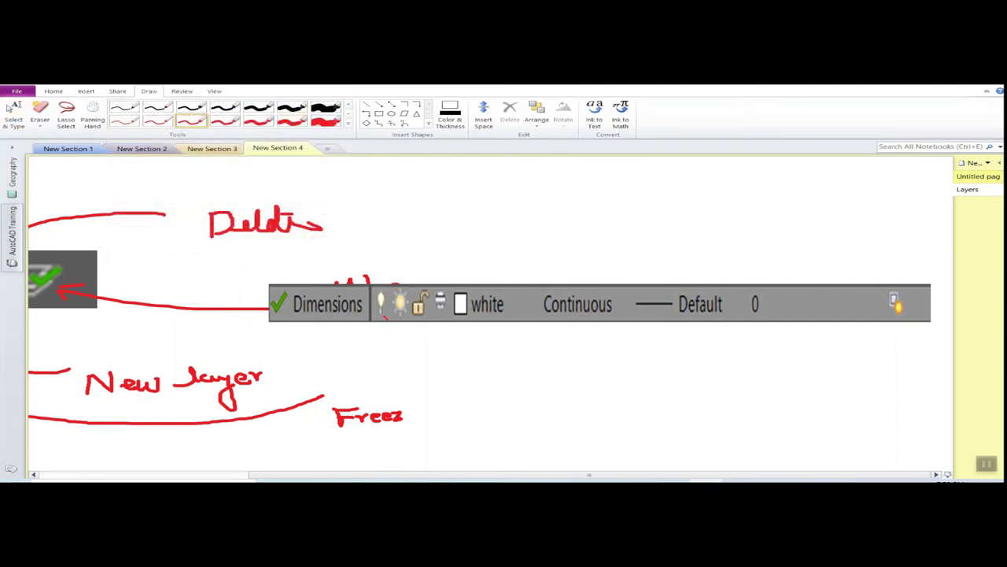
pyautogui.moveTo(384, 317)
pyautogui.mouseDown()
pyautogui.moveTo(451, 366)
pyautogui.moveTo(505, 380)
pyautogui.mouseUp()
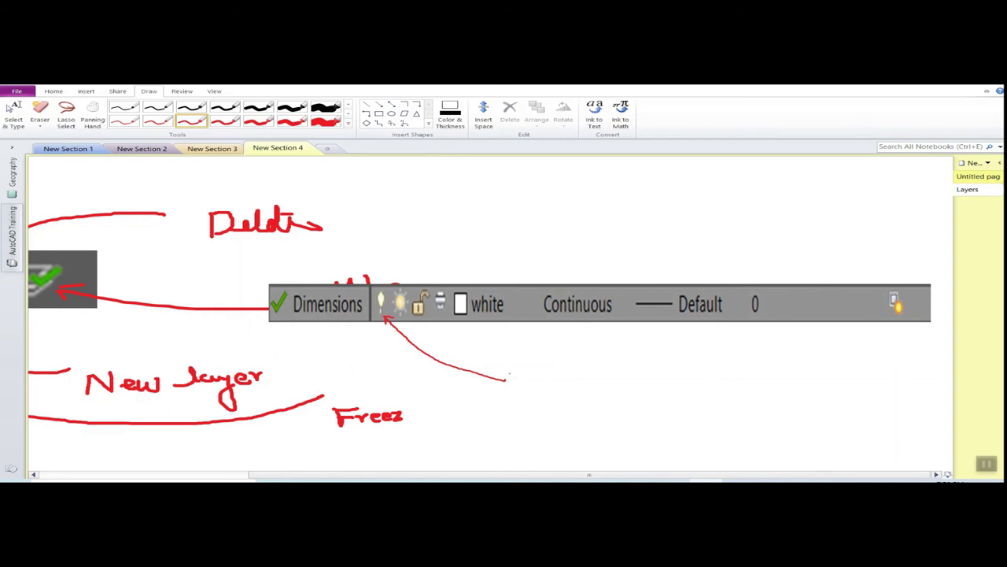
pyautogui.moveTo(513, 369); pyautogui.dragTo(529, 383)
pyautogui.moveTo(546, 371)
pyautogui.mouseDown()
pyautogui.moveTo(541, 382)
pyautogui.moveTo(587, 376)
pyautogui.moveTo(584, 387)
pyautogui.moveTo(619, 374)
pyautogui.moveTo(644, 381)
pyautogui.moveTo(648, 367)
pyautogui.mouseUp()
pyautogui.moveTo(647, 363); pyautogui.dragTo(659, 376)
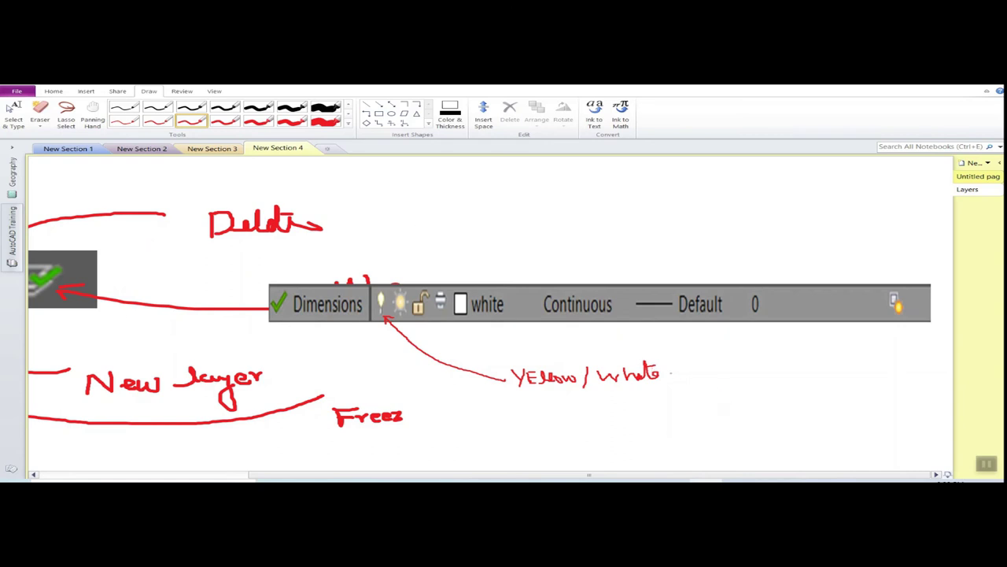
pyautogui.moveTo(670, 374)
pyautogui.mouseDown()
pyautogui.moveTo(752, 360)
pyautogui.moveTo(785, 372)
pyautogui.moveTo(818, 352)
pyautogui.moveTo(824, 363)
pyautogui.mouseUp()
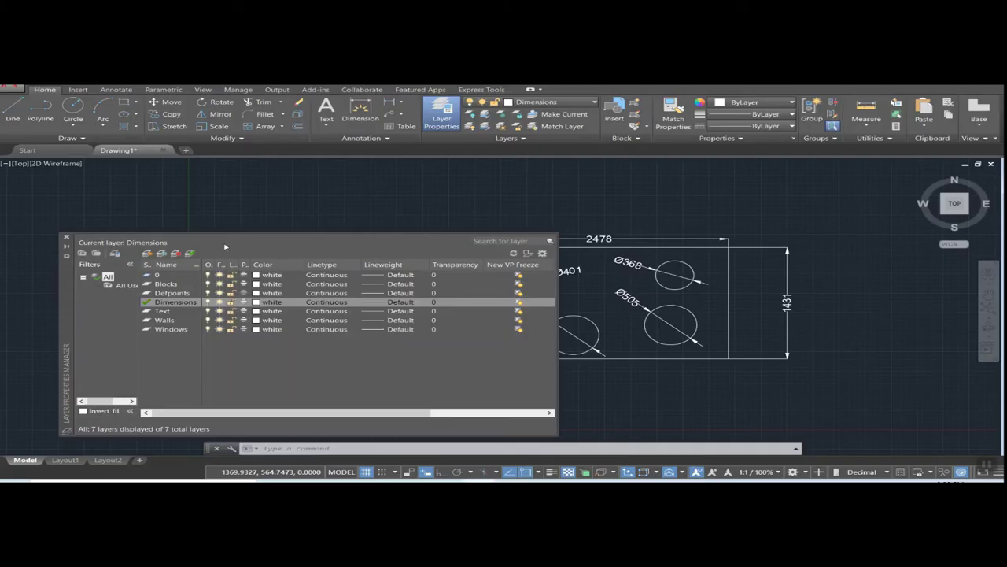
# Narrow the Layer Properties Manager, set layer 0 current, and switch off the Dimensions lightbulb
pyautogui.moveTo(66, 332); pyautogui.dragTo(28, 272)
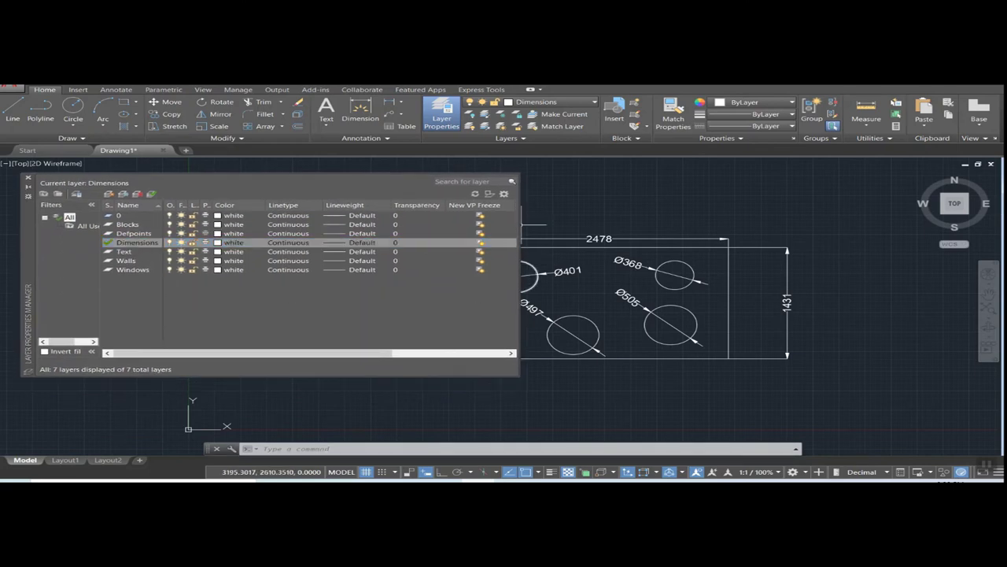
pyautogui.moveTo(520, 223); pyautogui.dragTo(431, 216)
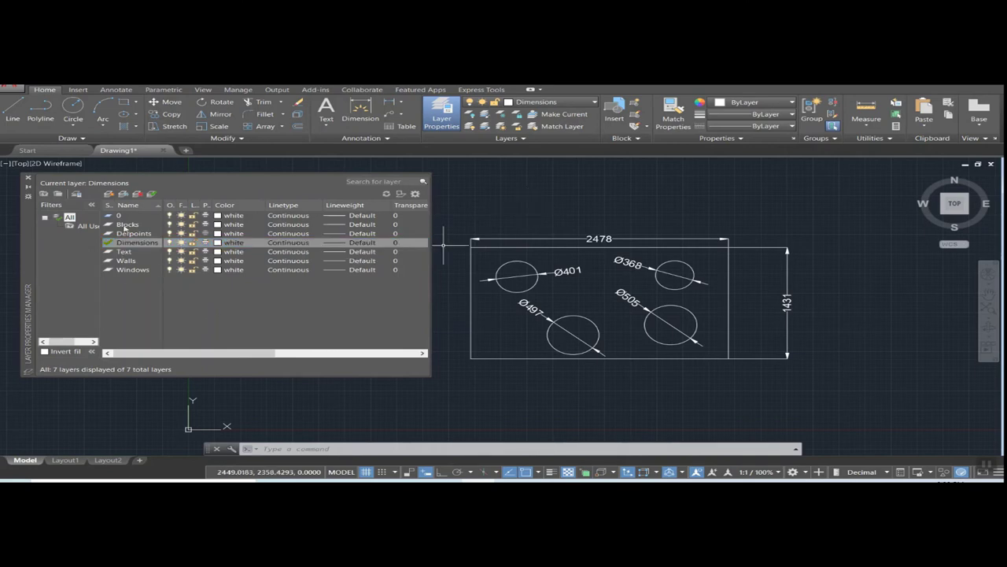
pyautogui.click(125, 217)
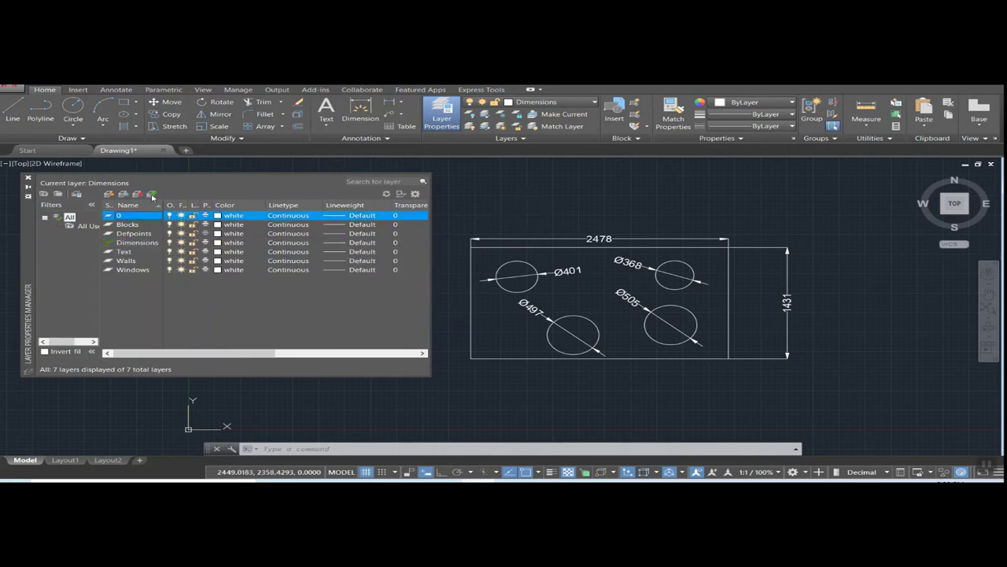
pyautogui.click(152, 195)
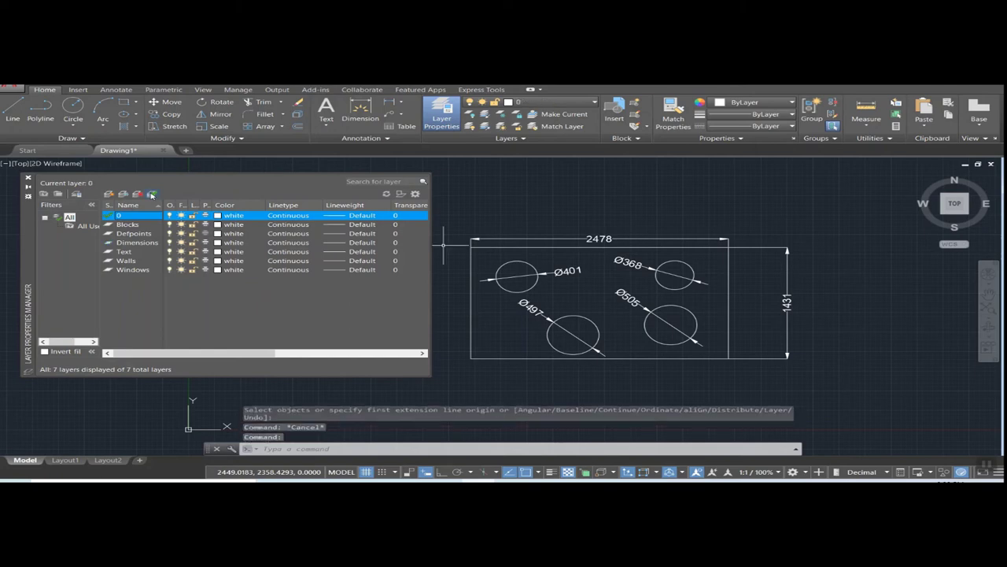
pyautogui.click(128, 244)
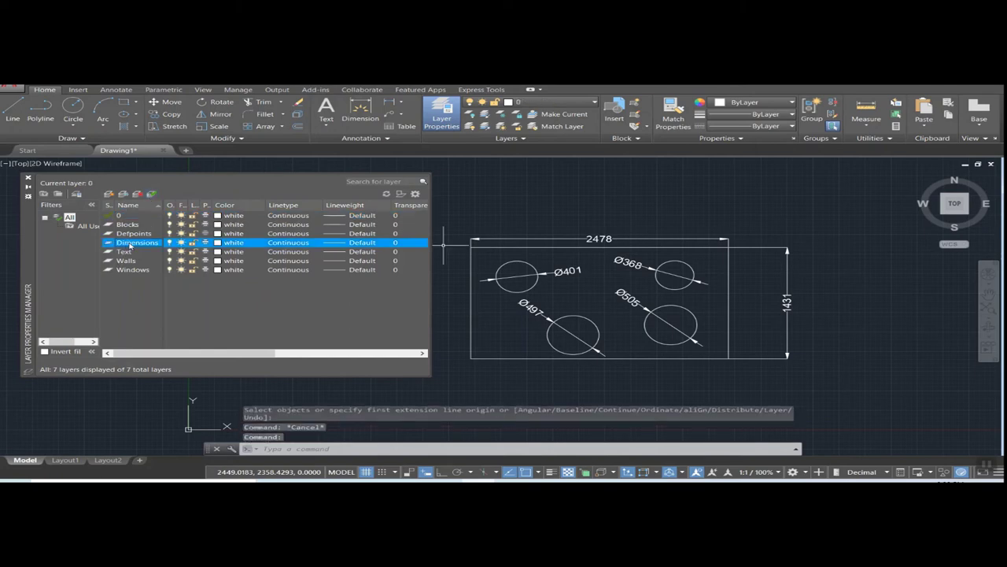
pyautogui.click(169, 242)
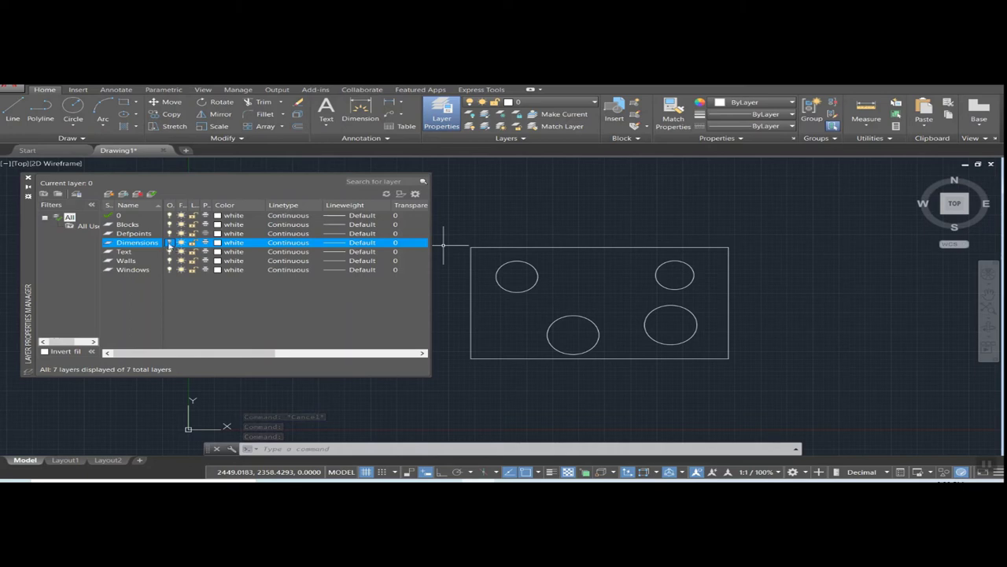
# Toggle the Dimensions layer's lightbulb off and on repeatedly, finishing with it on
pyautogui.click(169, 243)
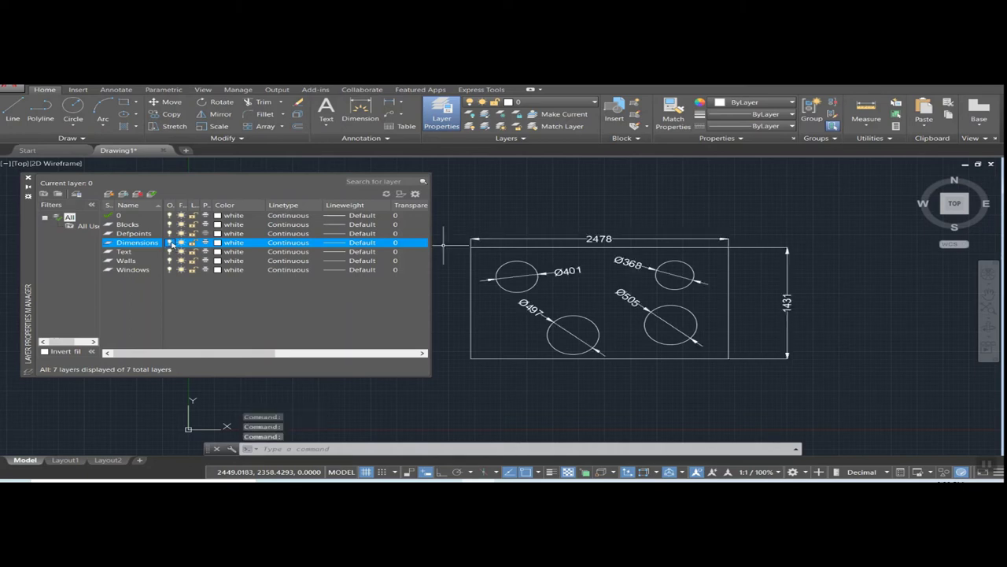
pyautogui.click(169, 243)
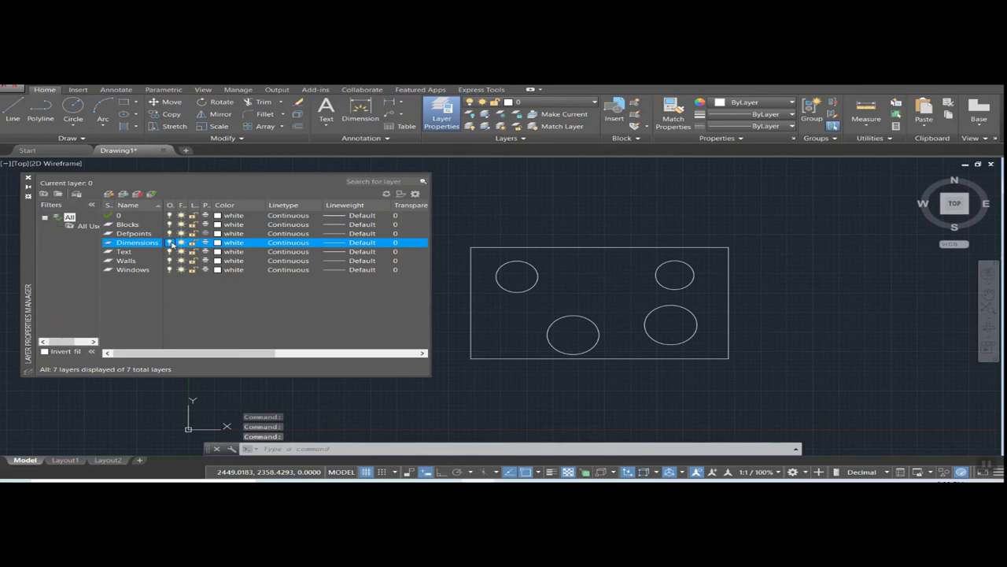
pyautogui.click(171, 244)
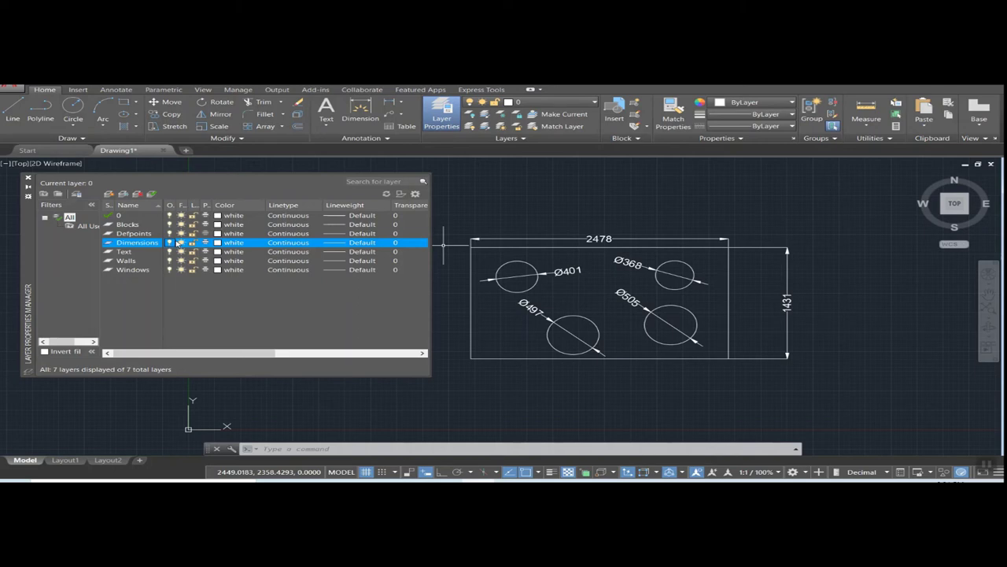
pyautogui.click(170, 243)
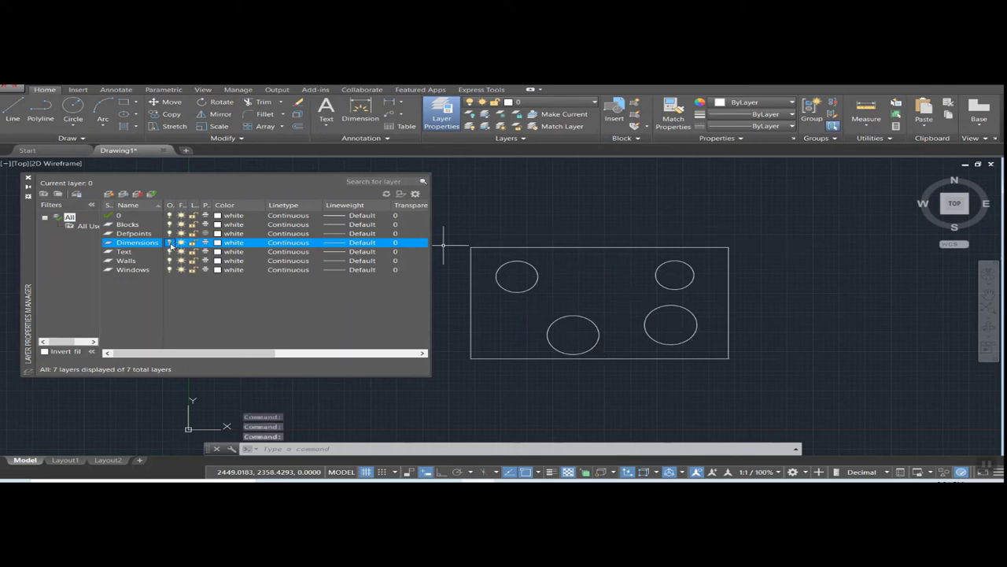
pyautogui.click(170, 243)
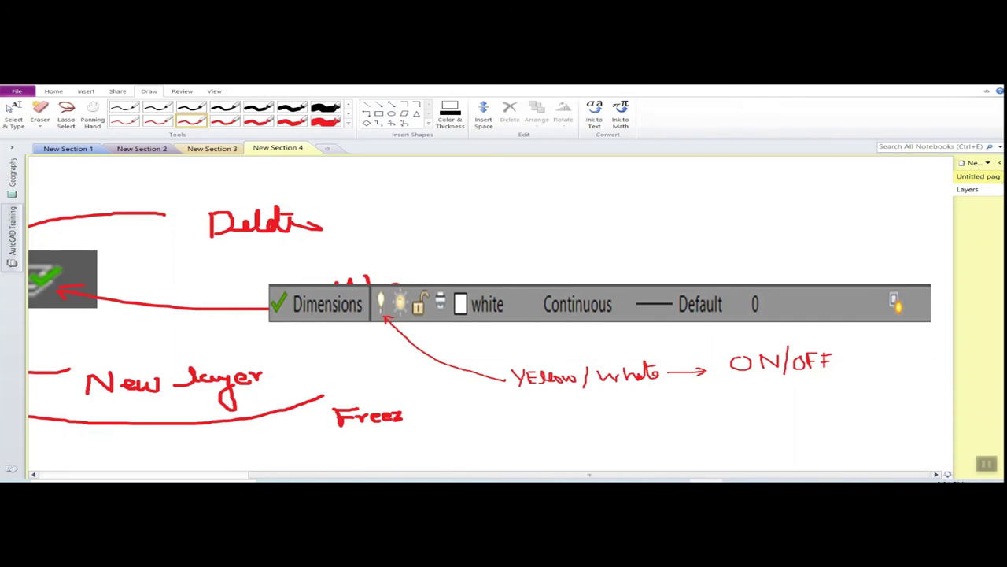
# Draw a red arrow from the sun icon to a sketched sun with rays
pyautogui.moveTo(399, 296); pyautogui.dragTo(477, 236)
pyautogui.moveTo(489, 228)
pyautogui.mouseDown()
pyautogui.moveTo(484, 239)
pyautogui.moveTo(505, 236)
pyautogui.moveTo(491, 229)
pyautogui.mouseUp()
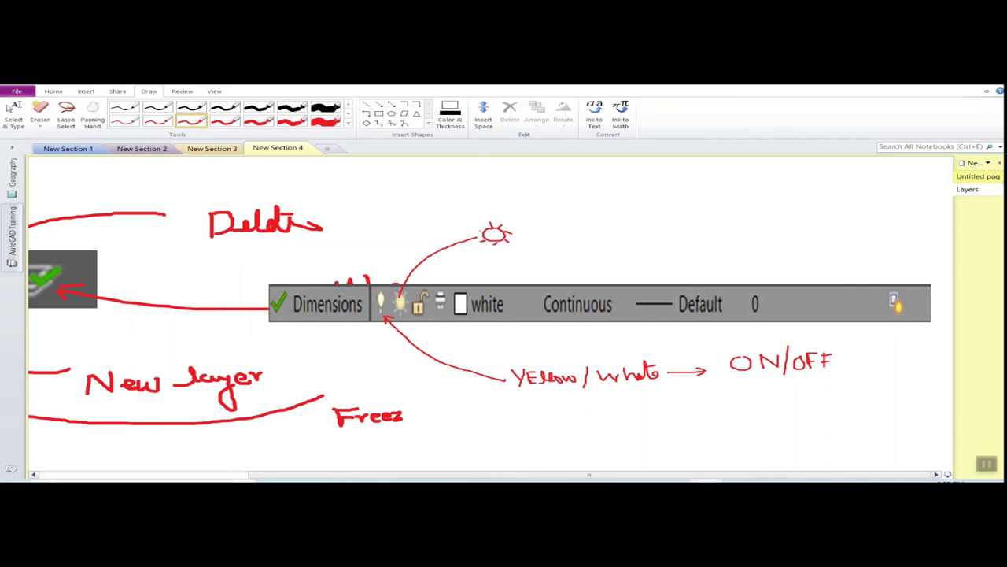
pyautogui.moveTo(474, 227); pyautogui.dragTo(484, 231)
# Add a snowflake symbol with an arrow pointing to a 'Freez/' note
pyautogui.moveTo(575, 226)
pyautogui.mouseDown()
pyautogui.moveTo(586, 237)
pyautogui.moveTo(566, 237)
pyautogui.moveTo(574, 240)
pyautogui.mouseUp()
pyautogui.moveTo(604, 232)
pyautogui.mouseDown()
pyautogui.moveTo(672, 229)
pyautogui.moveTo(666, 236)
pyautogui.mouseUp()
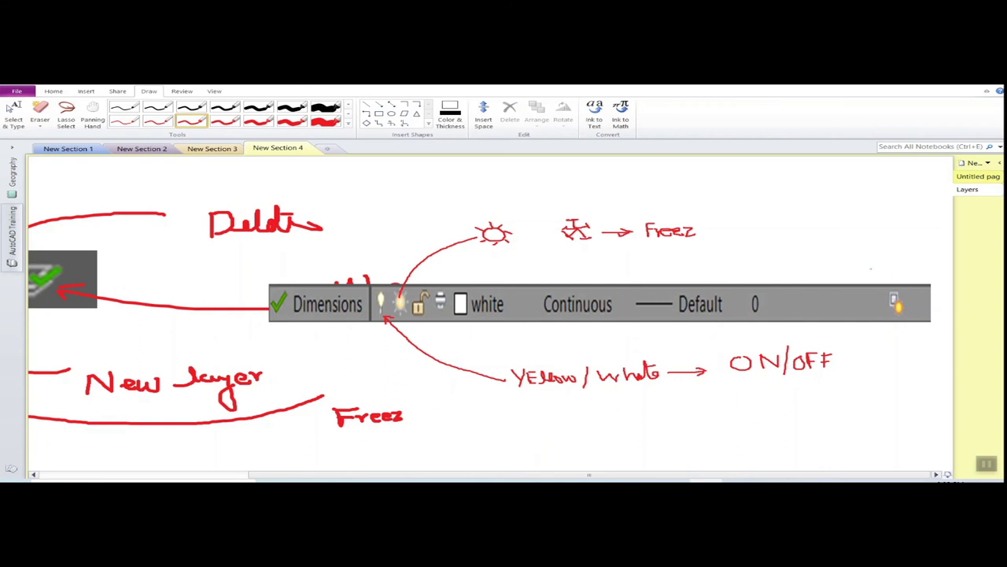
pyautogui.moveTo(705, 219)
pyautogui.mouseDown()
pyautogui.moveTo(698, 240)
pyautogui.moveTo(722, 238)
pyautogui.moveTo(725, 224)
pyautogui.moveTo(747, 239)
pyautogui.mouseUp()
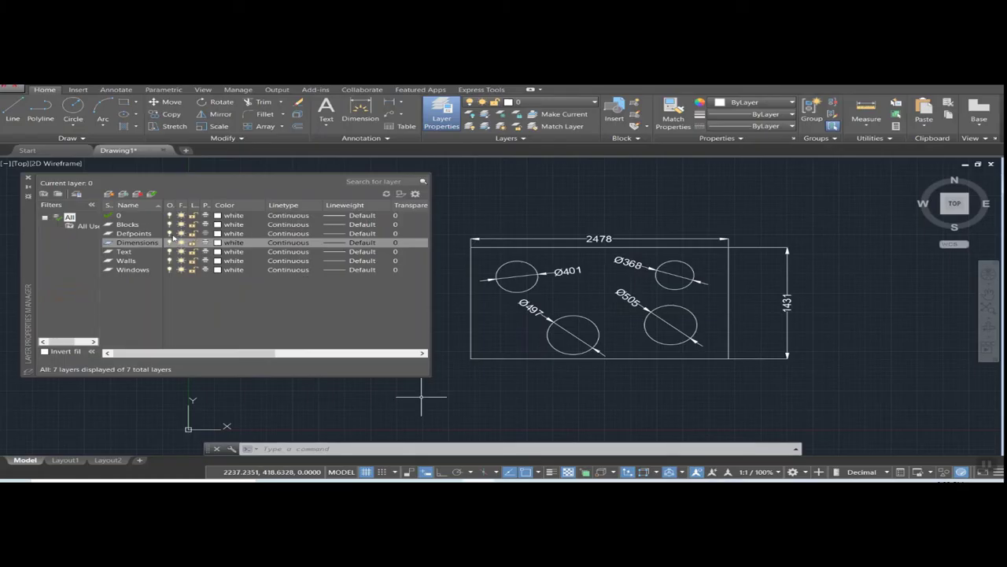
# Freeze the Dimensions layer with its sun icon, then thaw it again
pyautogui.click(181, 243)
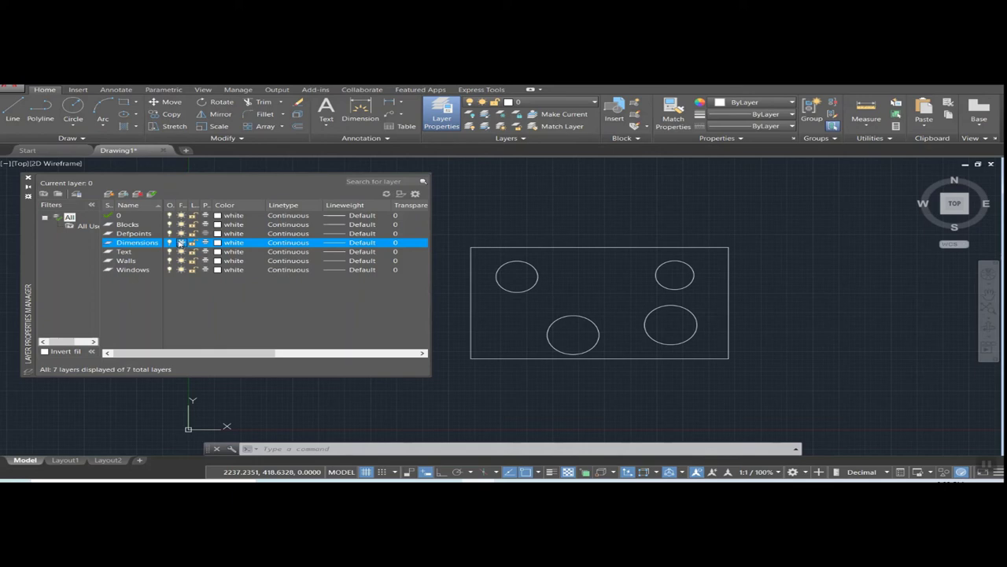
pyautogui.click(180, 244)
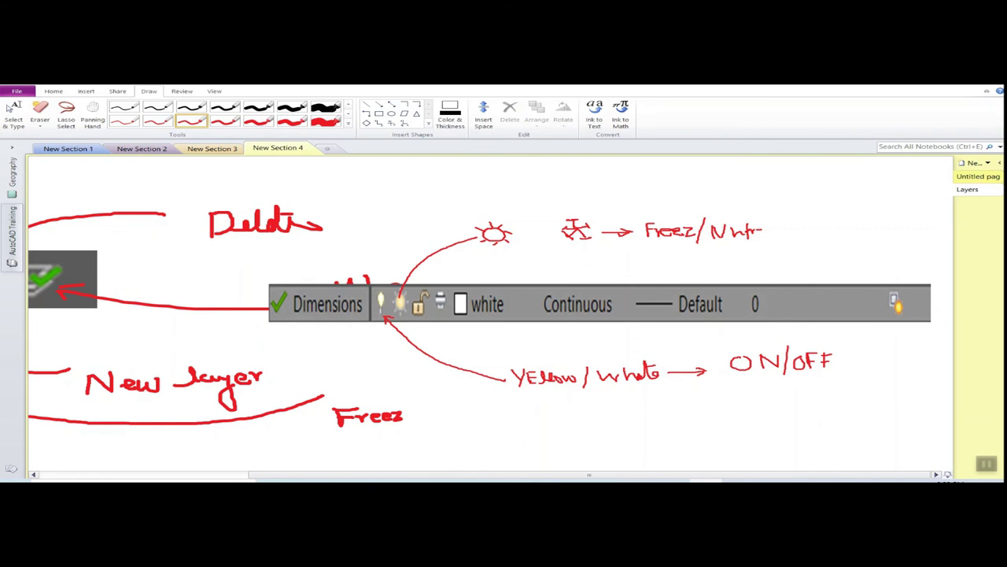
# Draw a red arrow down from the lock icon to a closed and an open padlock sketch
pyautogui.moveTo(419, 312); pyautogui.dragTo(524, 438)
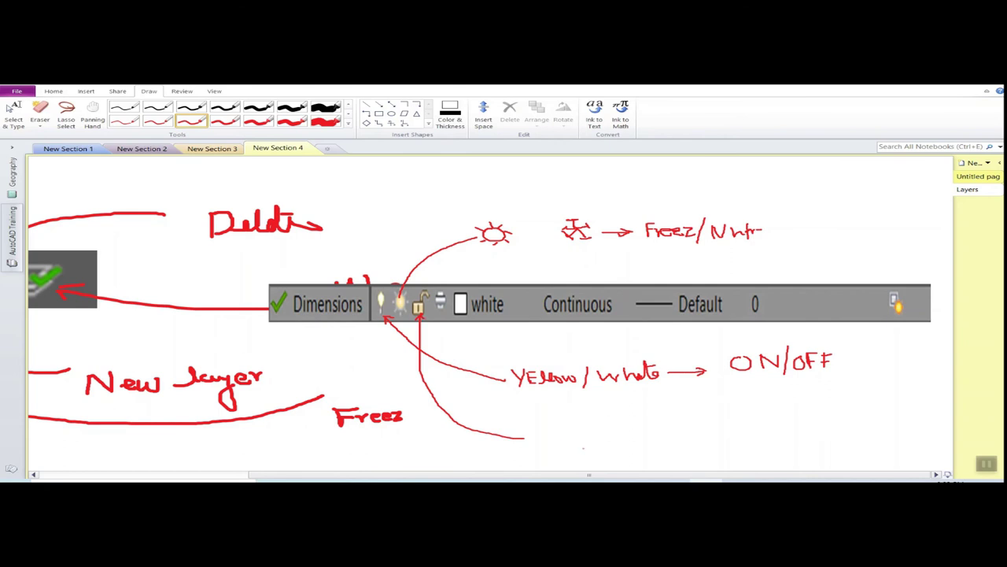
pyautogui.moveTo(539, 431)
pyautogui.mouseDown()
pyautogui.moveTo(559, 431)
pyautogui.moveTo(561, 444)
pyautogui.moveTo(540, 445)
pyautogui.moveTo(552, 447)
pyautogui.moveTo(540, 417)
pyautogui.moveTo(550, 413)
pyautogui.mouseUp()
pyautogui.moveTo(610, 435)
pyautogui.mouseDown()
pyautogui.moveTo(610, 445)
pyautogui.moveTo(635, 439)
pyautogui.moveTo(631, 423)
pyautogui.moveTo(644, 411)
pyautogui.mouseUp()
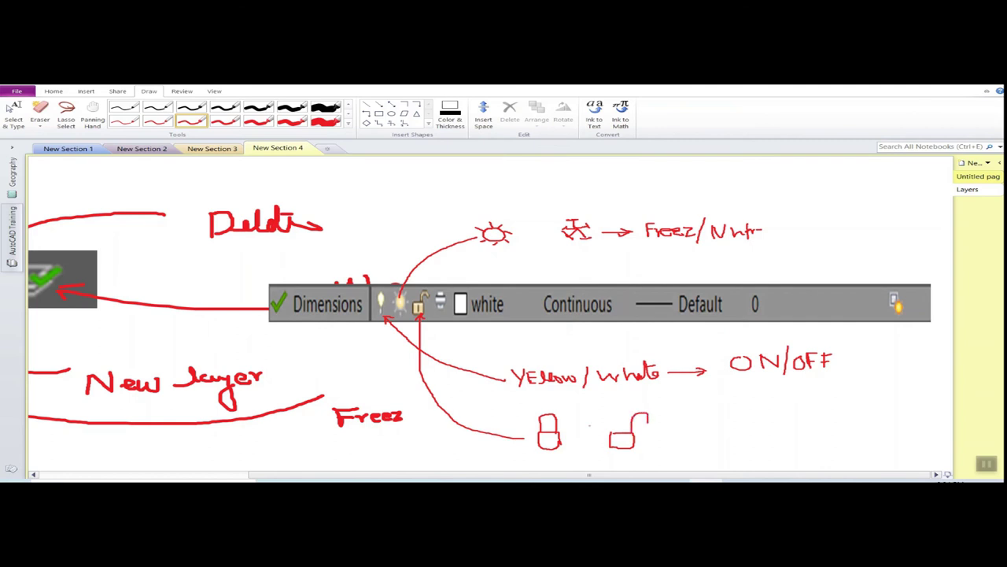
pyautogui.moveTo(560, 422)
pyautogui.mouseDown()
pyautogui.moveTo(579, 407)
pyautogui.moveTo(644, 413)
pyautogui.mouseUp()
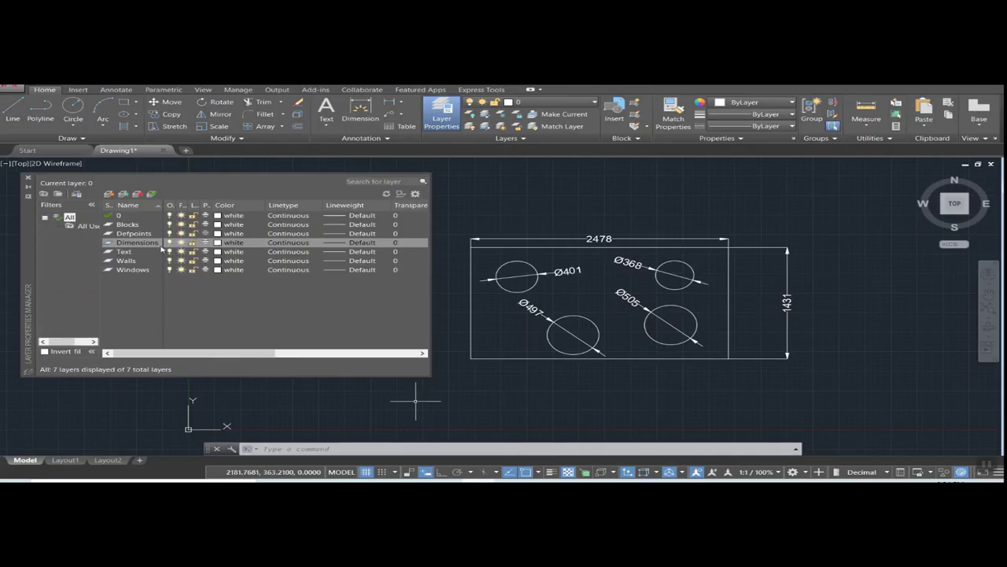
# Lock the Dimensions layer, make it current, and start a line across the part
pyautogui.click(193, 242)
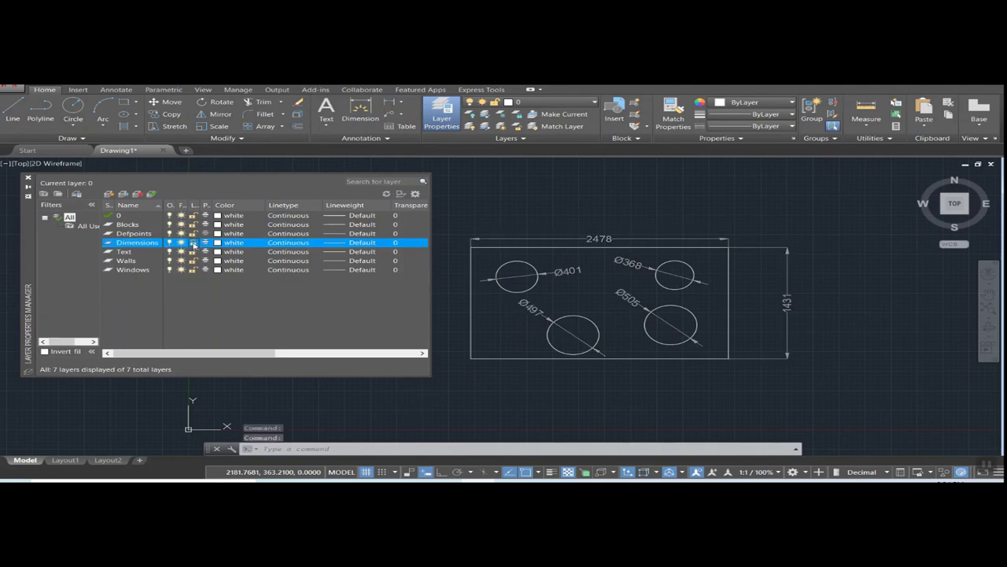
pyautogui.click(152, 195)
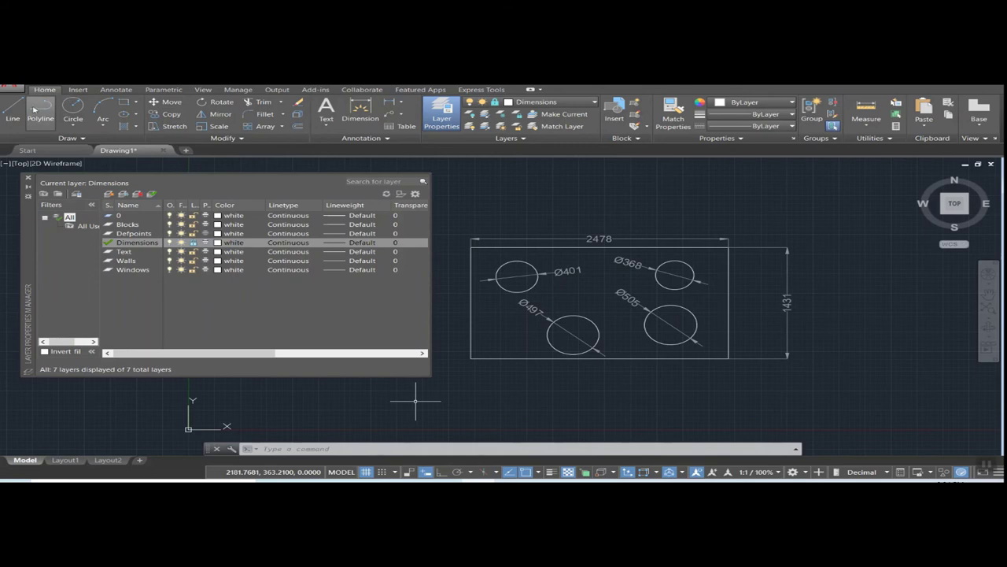
pyautogui.click(559, 298)
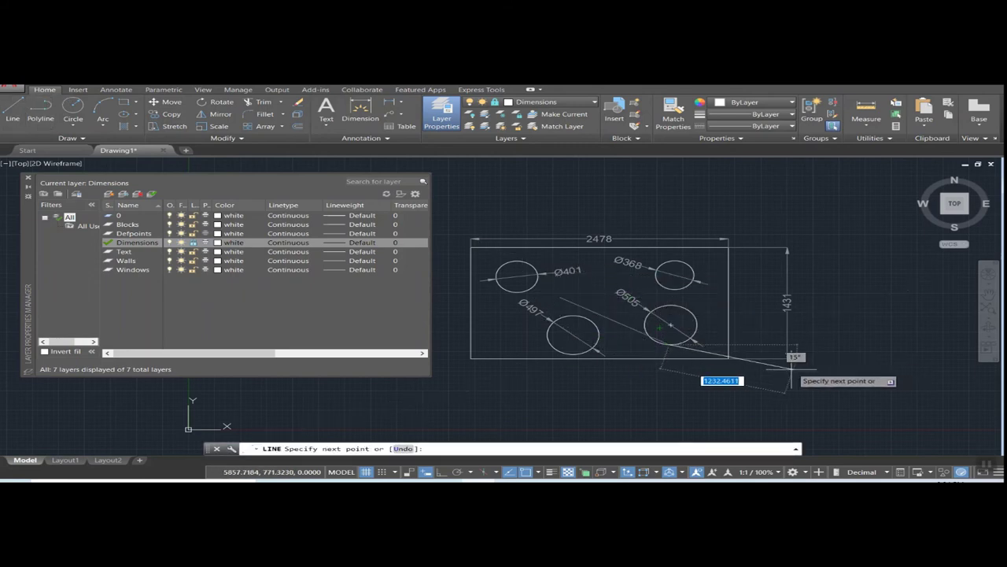
pyautogui.press('Escape')
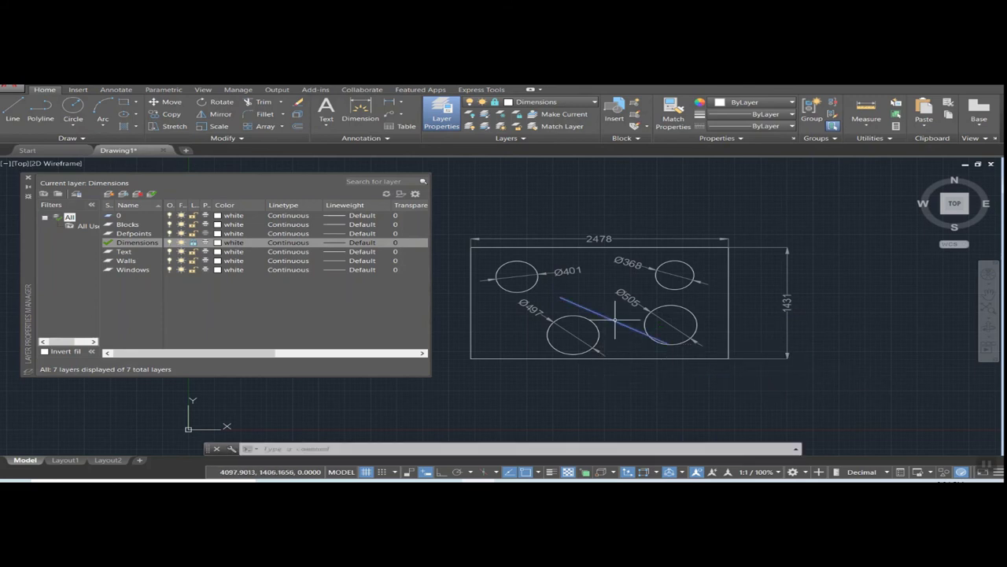
# Unlock the Dimensions layer and erase the stray diagonal line with E
pyautogui.write('e')
pyautogui.press('Return')
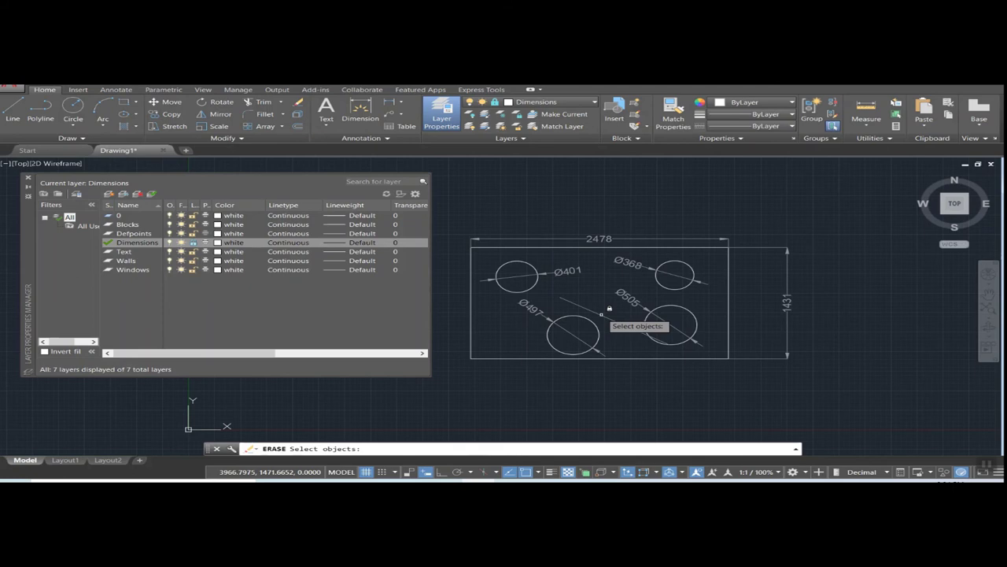
pyautogui.click(194, 244)
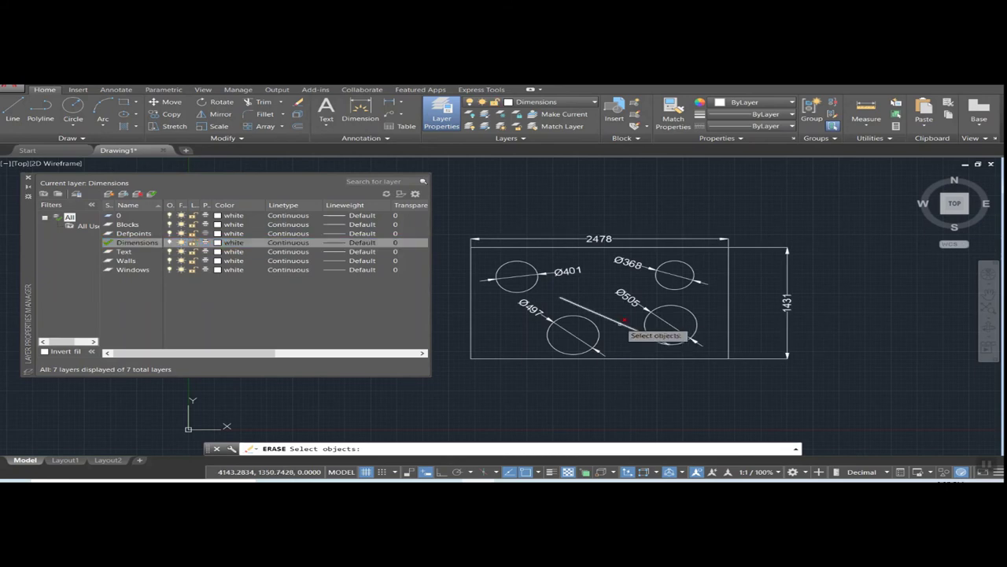
pyautogui.click(624, 323)
pyautogui.press('Return')
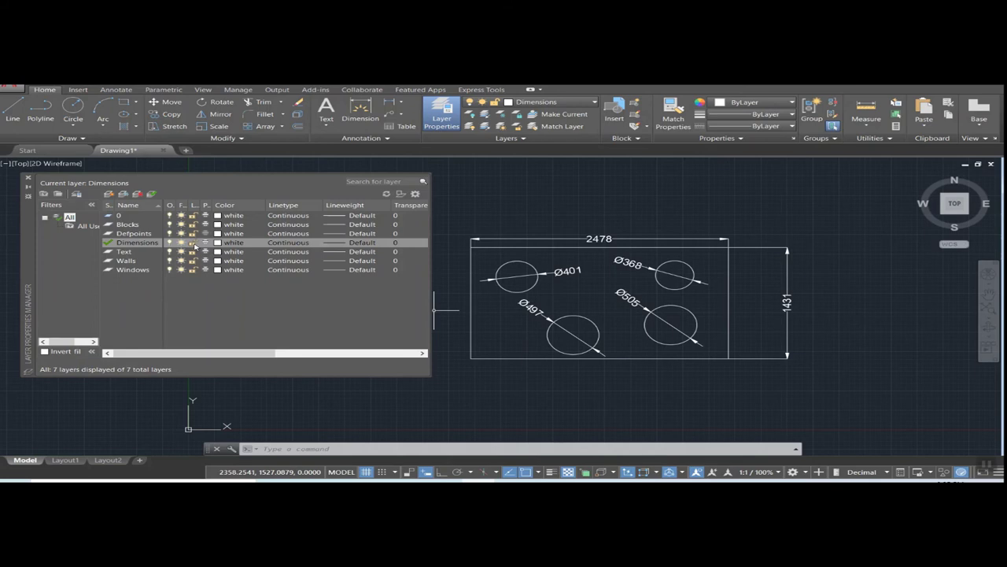
# Relock Dimensions, select layer 0, and try editing the 1431 dimension text, which is refused
pyautogui.click(193, 244)
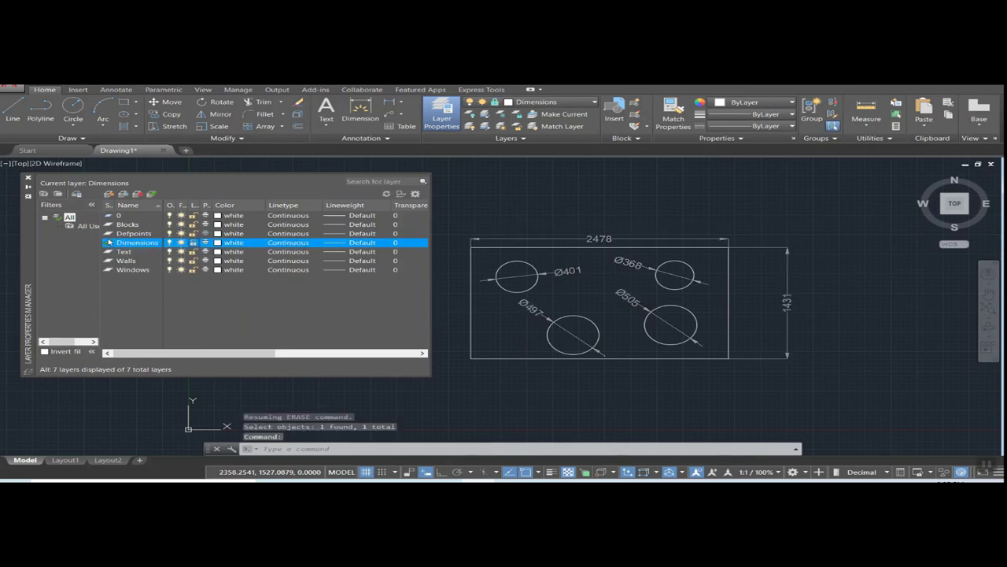
pyautogui.click(116, 217)
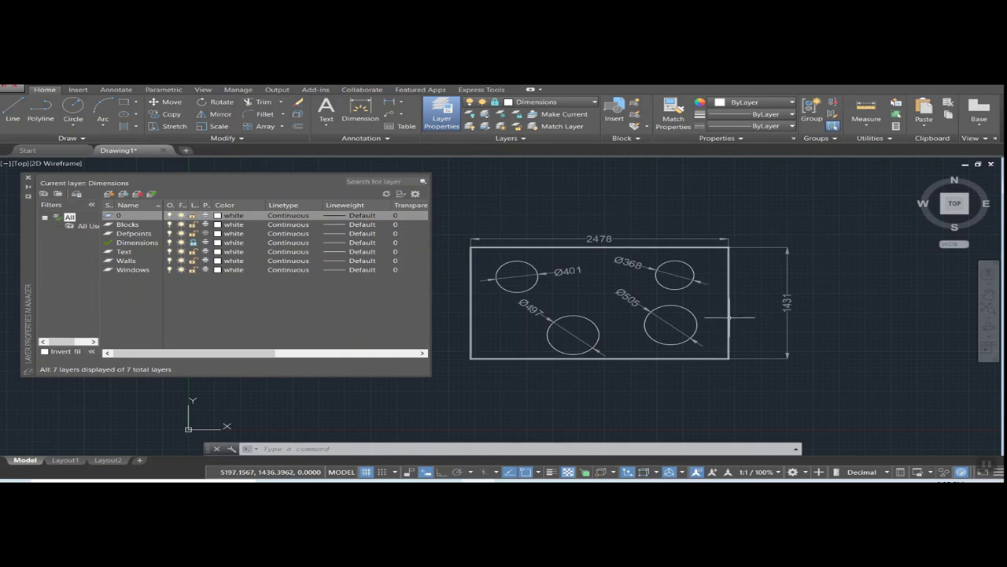
pyautogui.doubleClick(787, 301)
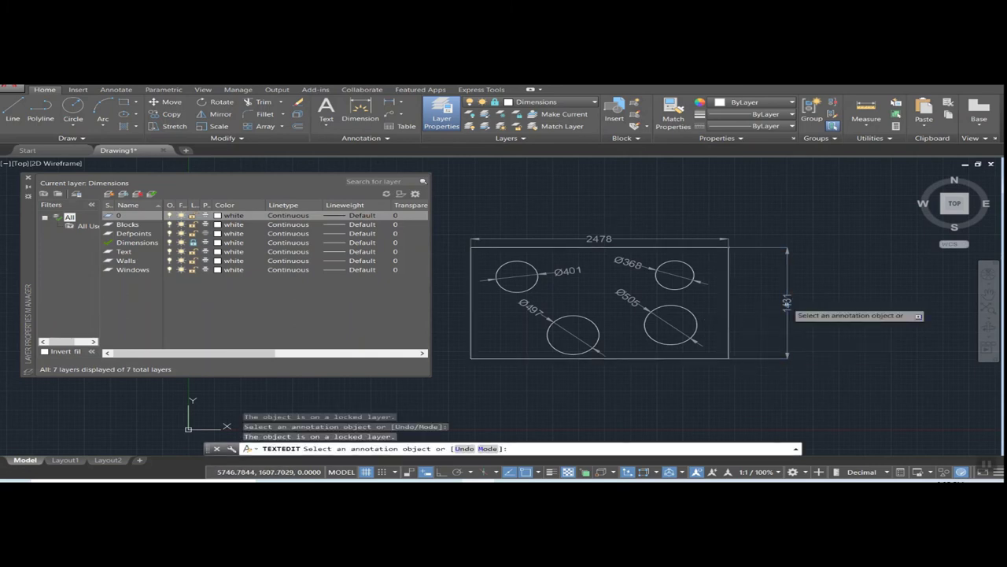
pyautogui.click(784, 309)
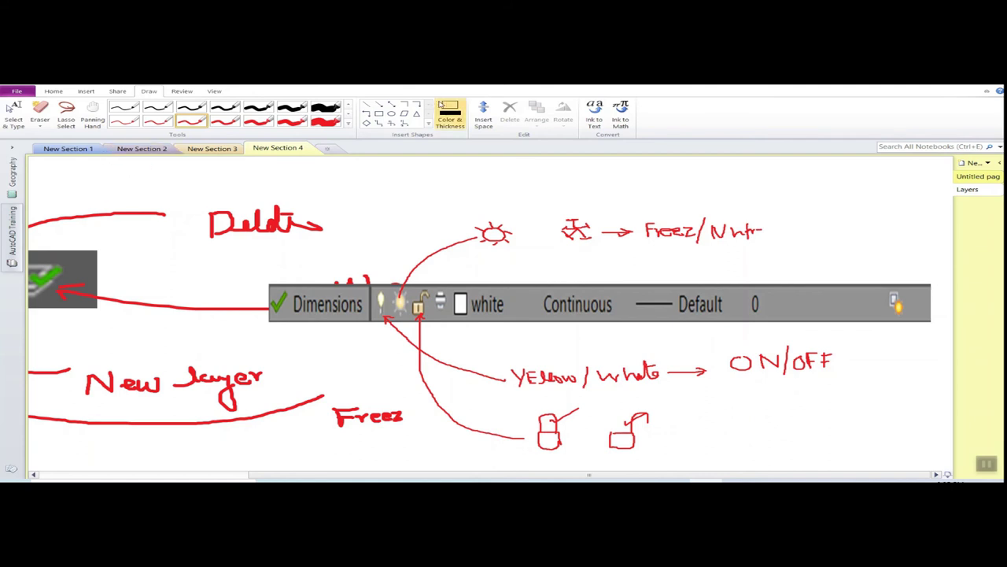
# Erase the red on/off, freeze and lock ink notes around the layer bar with the Eraser
pyautogui.click(40, 114)
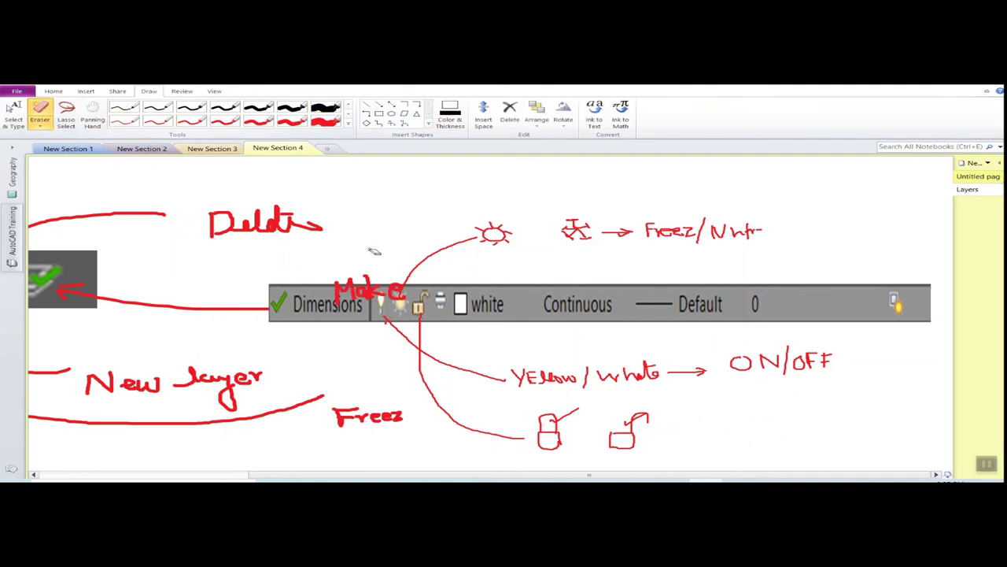
pyautogui.moveTo(208, 243)
pyautogui.mouseDown()
pyautogui.moveTo(344, 197)
pyautogui.moveTo(493, 252)
pyautogui.moveTo(378, 292)
pyautogui.moveTo(460, 419)
pyautogui.moveTo(533, 388)
pyautogui.moveTo(821, 360)
pyautogui.moveTo(535, 377)
pyautogui.moveTo(722, 348)
pyautogui.moveTo(480, 232)
pyautogui.moveTo(763, 228)
pyautogui.moveTo(454, 246)
pyautogui.moveTo(607, 237)
pyautogui.moveTo(580, 221)
pyautogui.moveTo(760, 229)
pyautogui.mouseUp()
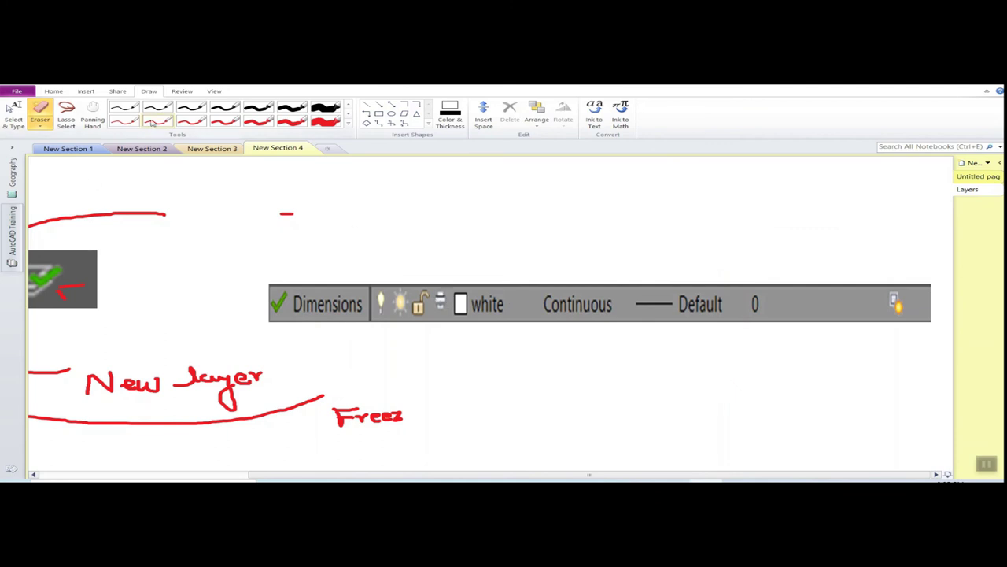
# With the thin red pen, draw an arrow from the plot symbol to an underlined 'Print' label
pyautogui.click(192, 120)
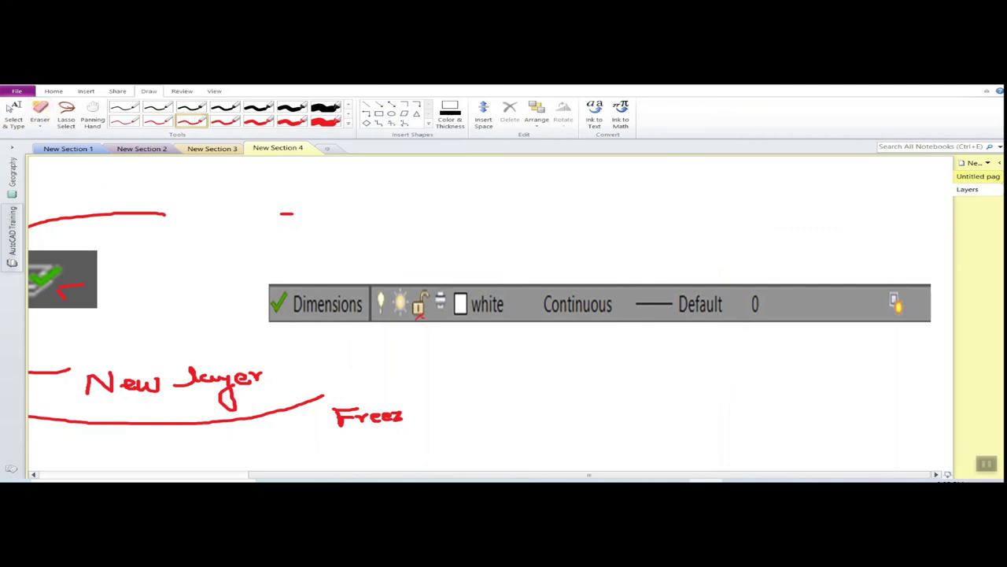
pyautogui.moveTo(441, 298)
pyautogui.mouseDown()
pyautogui.moveTo(453, 266)
pyautogui.moveTo(478, 249)
pyautogui.moveTo(561, 245)
pyautogui.mouseUp()
pyautogui.moveTo(564, 225)
pyautogui.mouseDown()
pyautogui.moveTo(567, 245)
pyautogui.moveTo(575, 231)
pyautogui.mouseUp()
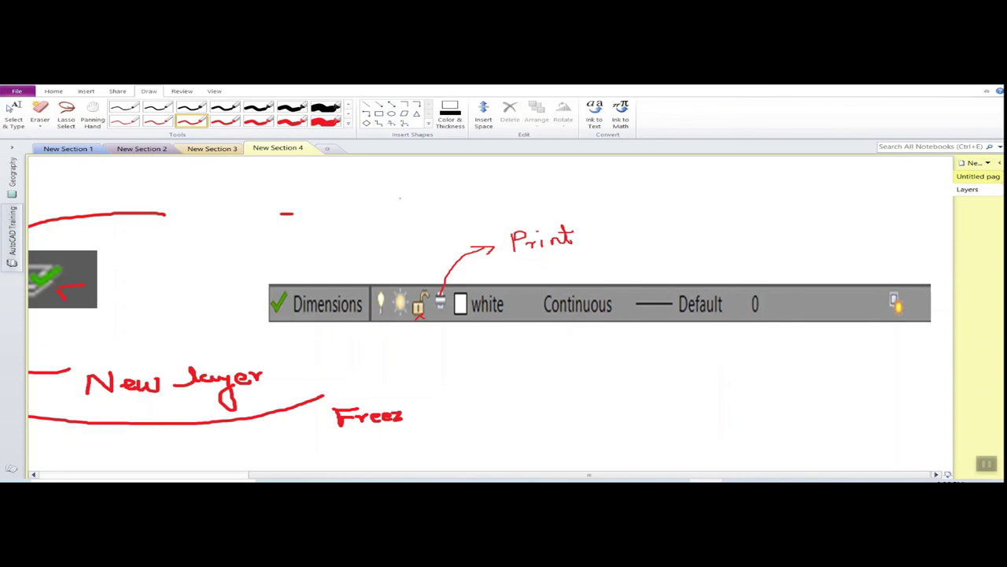
pyautogui.moveTo(510, 257); pyautogui.dragTo(586, 254)
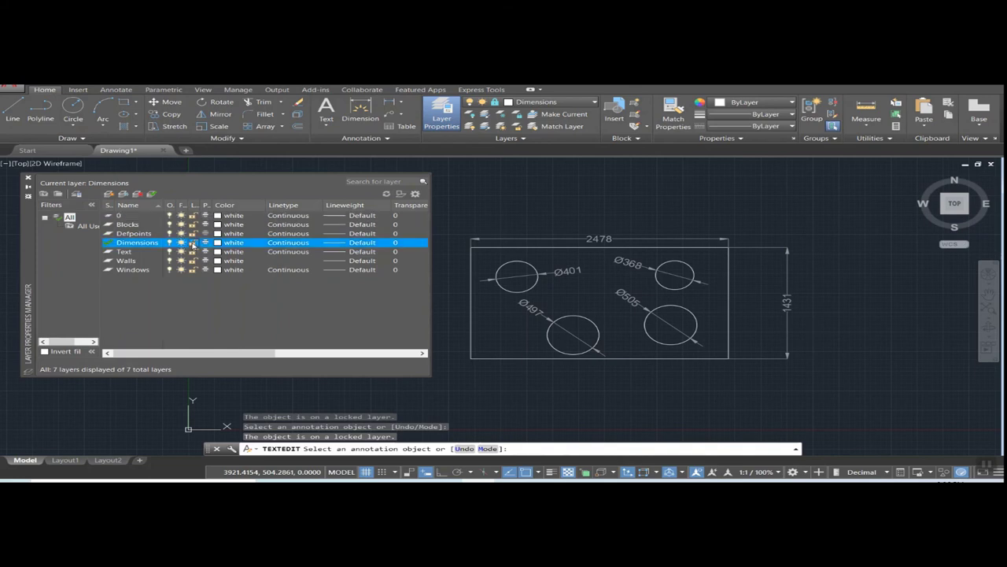
# Unlock the Dimensions layer's lock icon and reselect the Dimensions row
pyautogui.click(193, 244)
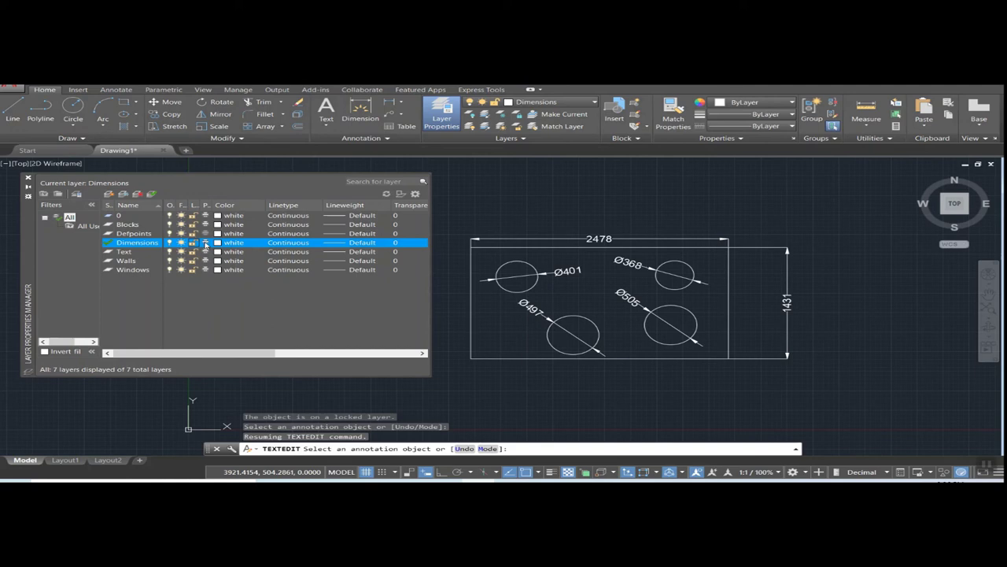
pyautogui.click(205, 233)
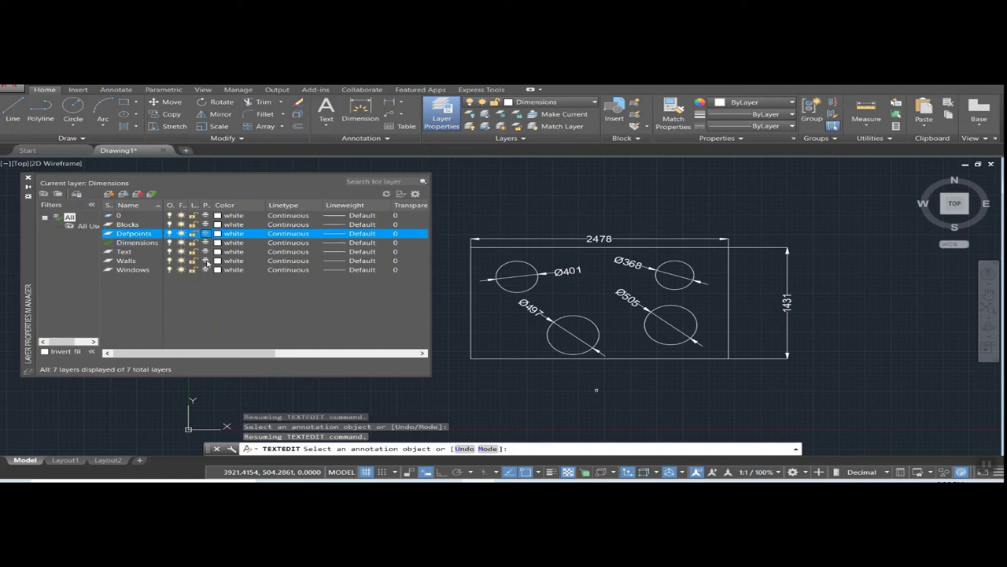
pyautogui.click(205, 242)
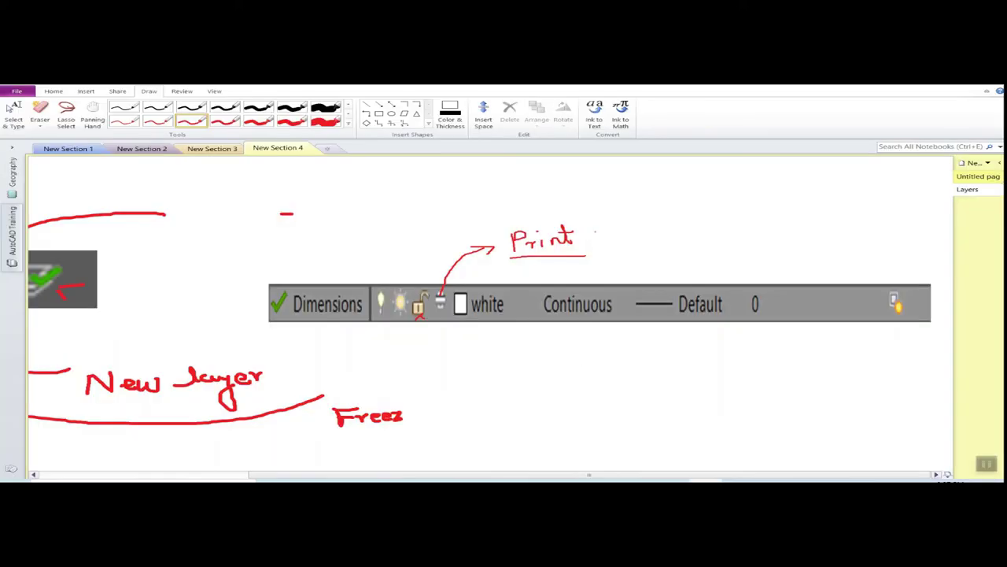
# Write 'Cont' in red ink after 'Print'
pyautogui.moveTo(603, 223)
pyautogui.mouseDown()
pyautogui.moveTo(591, 226)
pyautogui.moveTo(607, 243)
pyautogui.moveTo(623, 229)
pyautogui.moveTo(639, 236)
pyautogui.moveTo(644, 223)
pyautogui.mouseUp()
# In red pen, circle 'white', curve down to a handwritten layer-colour note, and arrow it to 'Brick'
pyautogui.moveTo(463, 305)
pyautogui.mouseDown()
pyautogui.moveTo(497, 351)
pyautogui.moveTo(530, 356)
pyautogui.mouseUp()
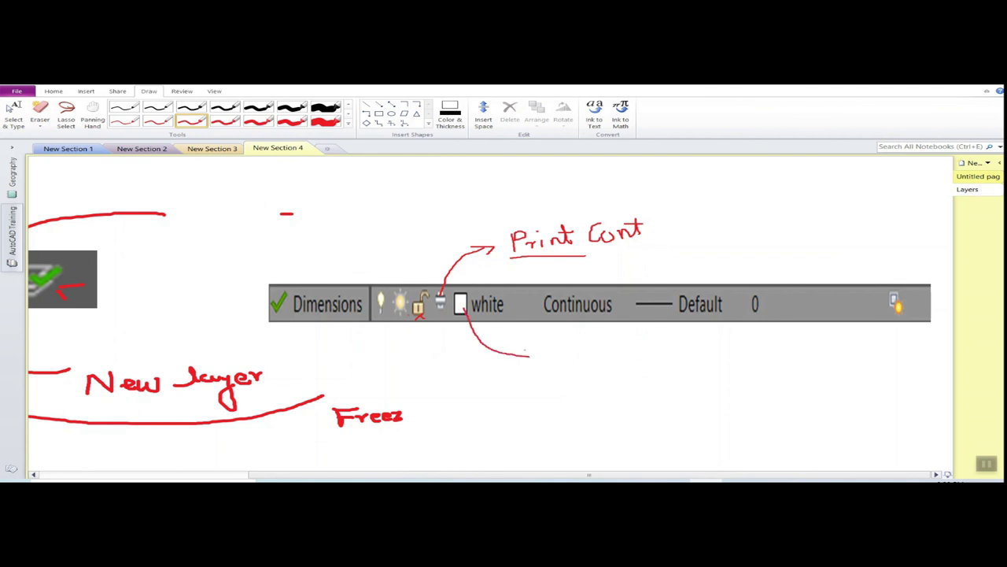
pyautogui.moveTo(496, 293)
pyautogui.mouseDown()
pyautogui.moveTo(475, 292)
pyautogui.moveTo(488, 320)
pyautogui.moveTo(521, 299)
pyautogui.moveTo(494, 291)
pyautogui.mouseUp()
pyautogui.moveTo(545, 347)
pyautogui.mouseDown()
pyautogui.moveTo(546, 365)
pyautogui.moveTo(584, 360)
pyautogui.moveTo(581, 376)
pyautogui.moveTo(593, 356)
pyautogui.mouseUp()
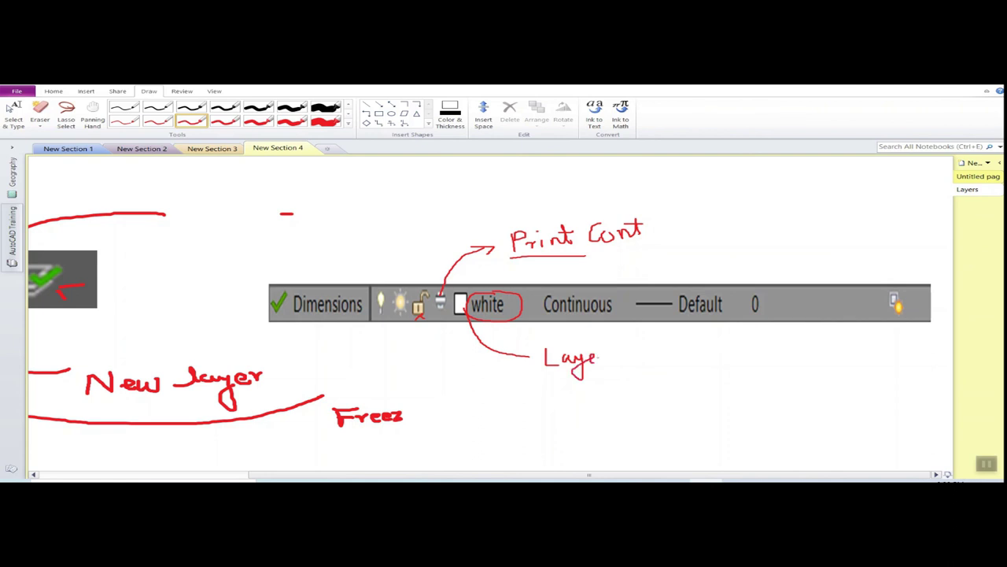
pyautogui.moveTo(604, 361)
pyautogui.mouseDown()
pyautogui.moveTo(636, 342)
pyautogui.moveTo(659, 345)
pyautogui.mouseUp()
pyautogui.moveTo(700, 330); pyautogui.dragTo(710, 343)
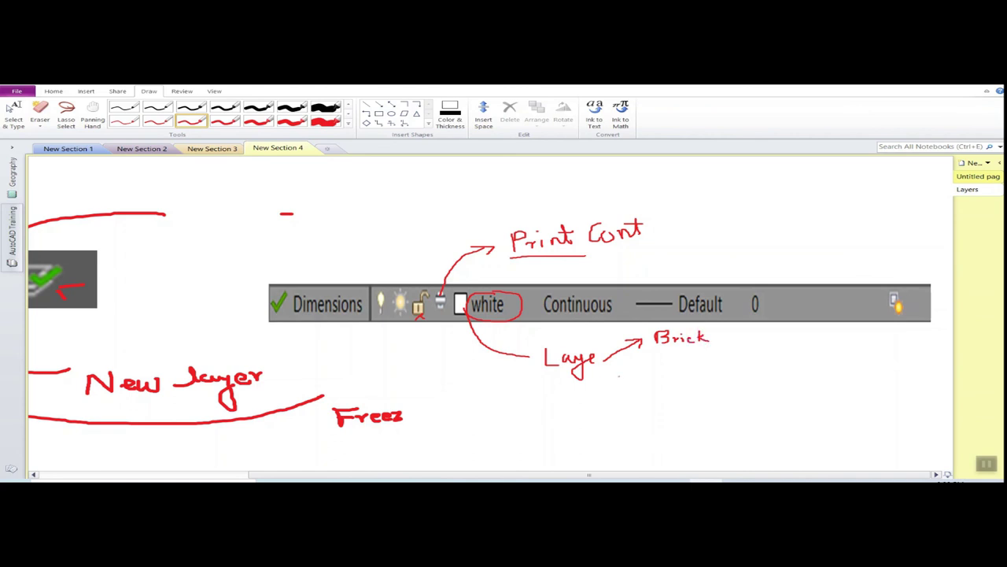
pyautogui.moveTo(608, 360)
pyautogui.mouseDown()
pyautogui.moveTo(667, 370)
pyautogui.moveTo(699, 361)
pyautogui.mouseUp()
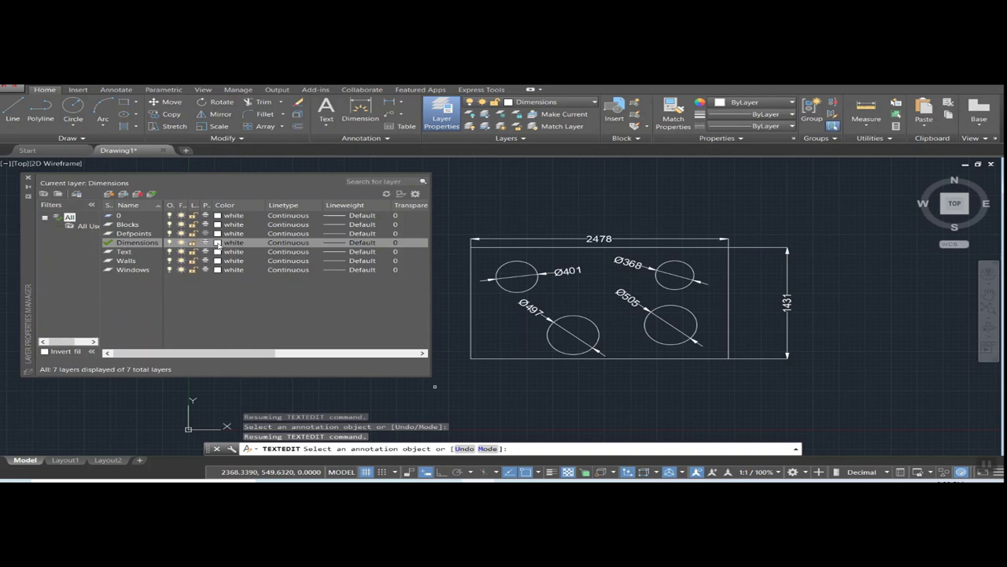
# Set the Dimensions layer colour to green index colour 80
pyautogui.click(226, 242)
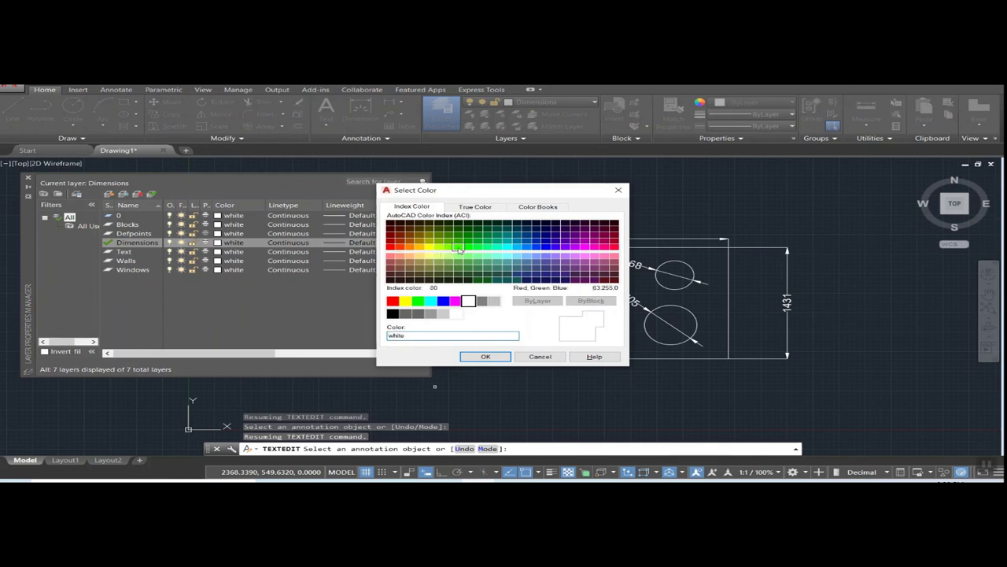
pyautogui.click(459, 247)
pyautogui.click(485, 356)
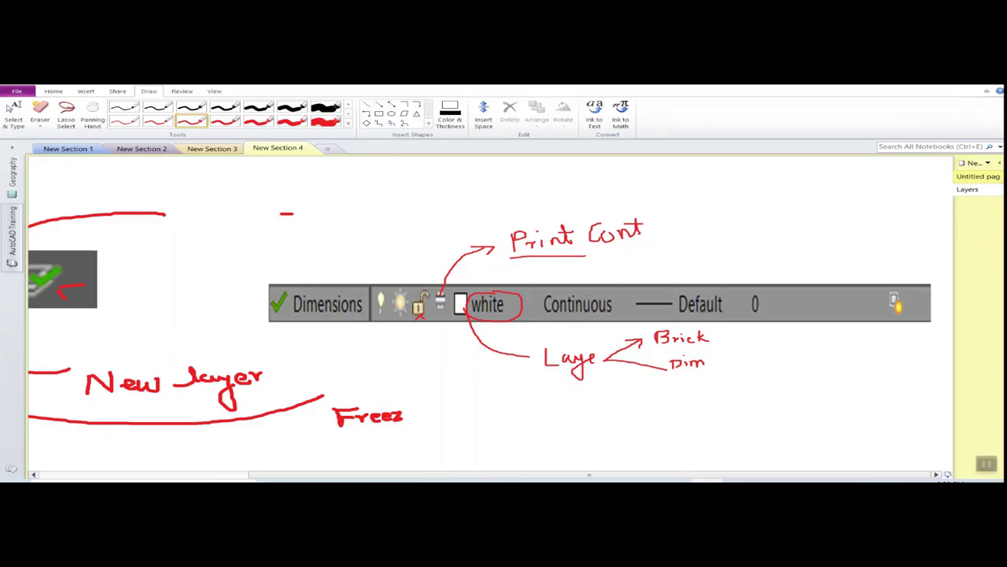
# Curve from 'Continuous' to a sketched solid rectangle and dashed line, then label the examples
pyautogui.moveTo(574, 285)
pyautogui.mouseDown()
pyautogui.moveTo(611, 261)
pyautogui.moveTo(693, 237)
pyautogui.mouseUp()
pyautogui.moveTo(710, 194)
pyautogui.mouseDown()
pyautogui.moveTo(711, 221)
pyautogui.moveTo(800, 221)
pyautogui.moveTo(792, 192)
pyautogui.moveTo(721, 192)
pyautogui.mouseUp()
pyautogui.moveTo(726, 245)
pyautogui.mouseDown()
pyautogui.moveTo(710, 248)
pyautogui.moveTo(759, 242)
pyautogui.mouseUp()
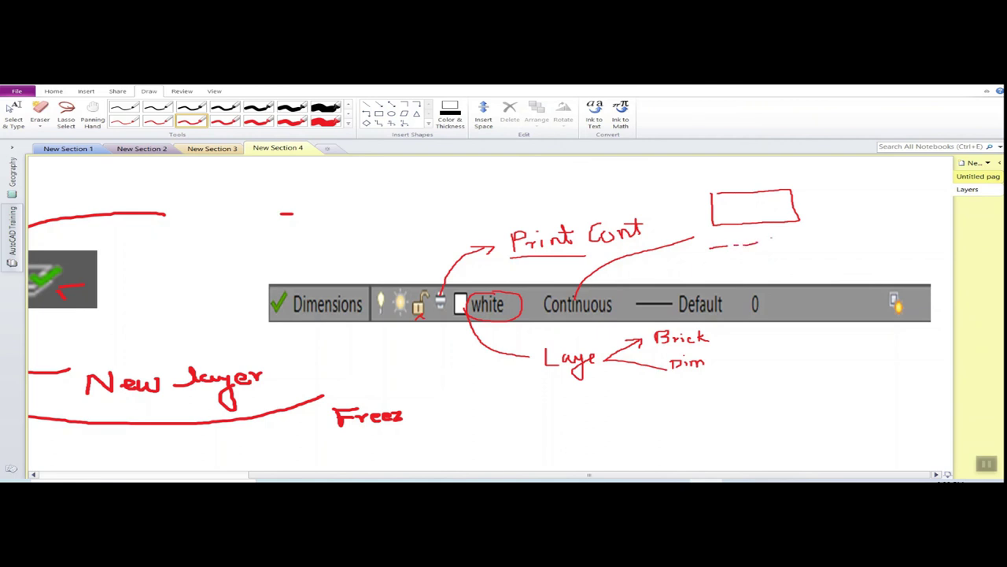
pyautogui.moveTo(773, 239)
pyautogui.mouseDown()
pyautogui.moveTo(775, 256)
pyautogui.moveTo(816, 249)
pyautogui.mouseUp()
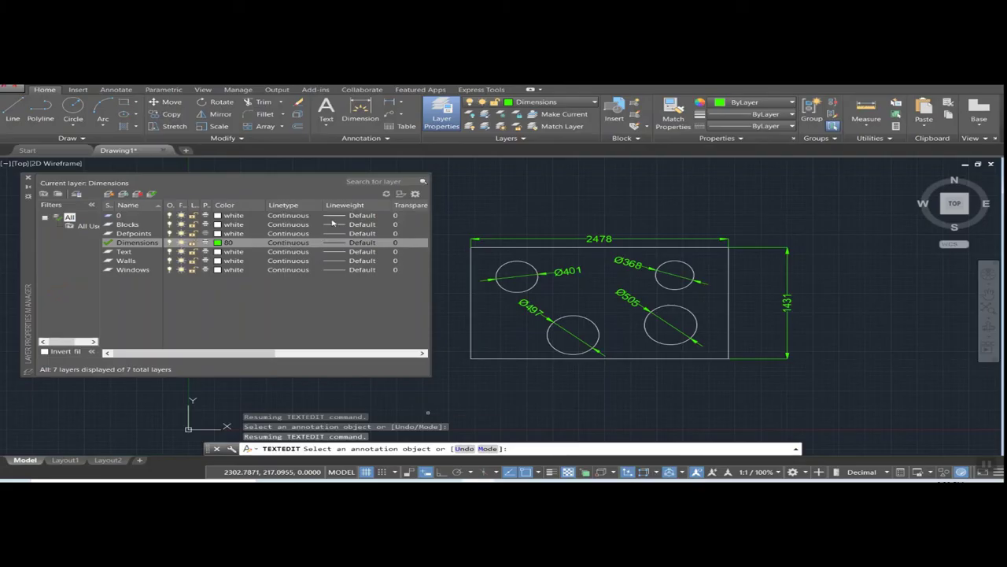
# Browse Dimensions lineweights without changing them, leaving Default, then scroll the palette to Transparency
pyautogui.click(343, 242)
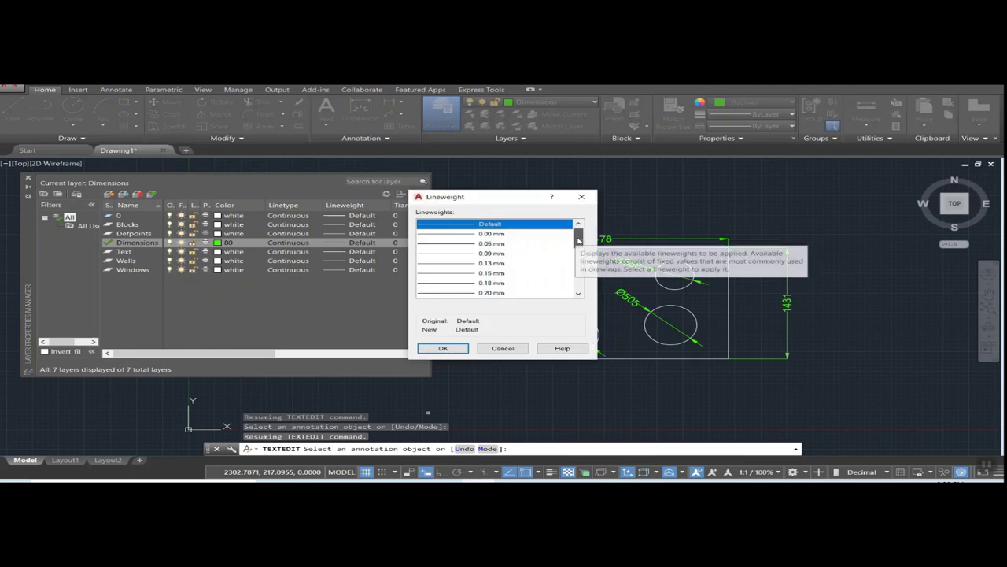
pyautogui.scroll(-3, 579, 252)
pyautogui.scroll(-2, 582, 261)
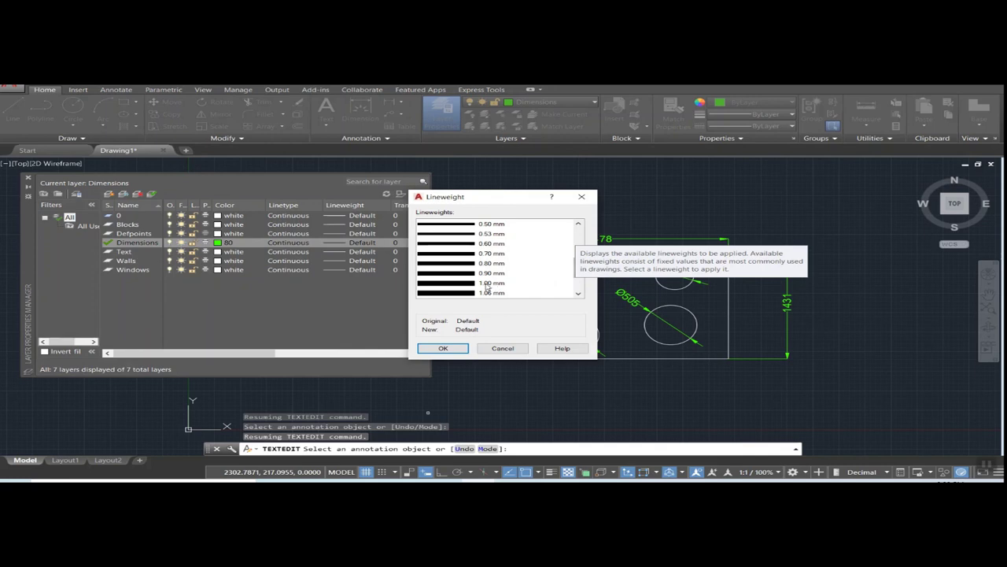
pyautogui.click(581, 196)
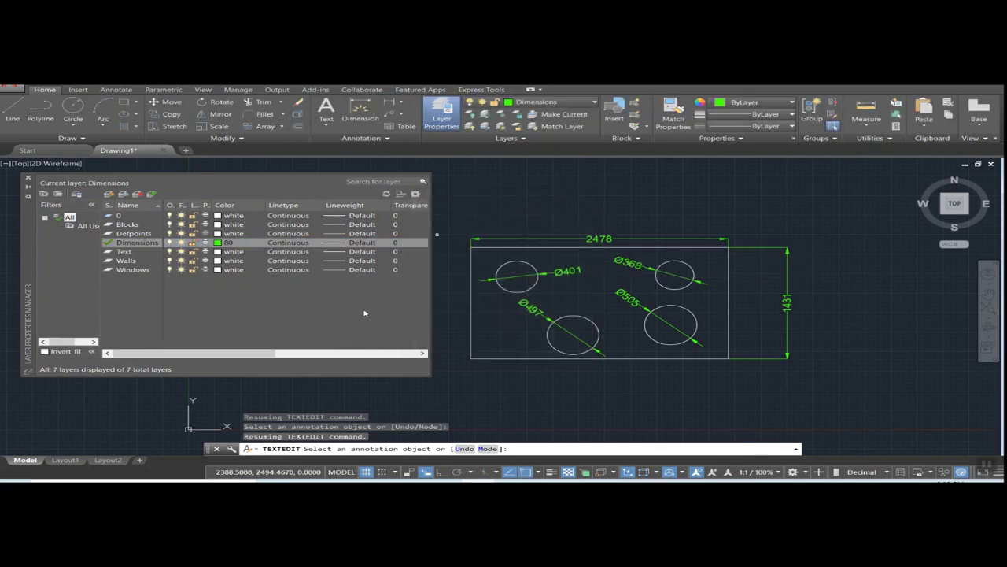
pyautogui.moveTo(247, 352); pyautogui.dragTo(287, 352)
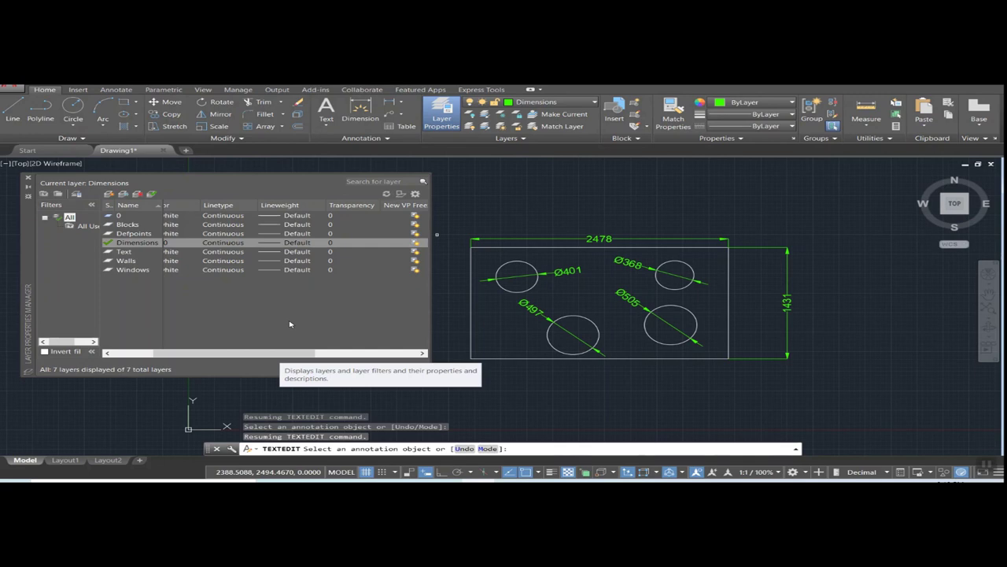
pyautogui.click(328, 243)
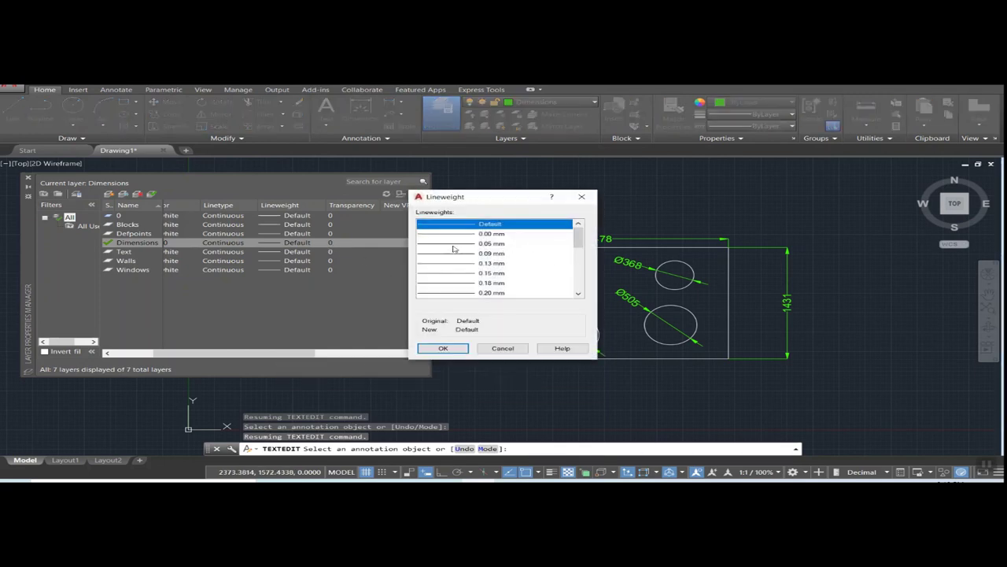
pyautogui.click(461, 347)
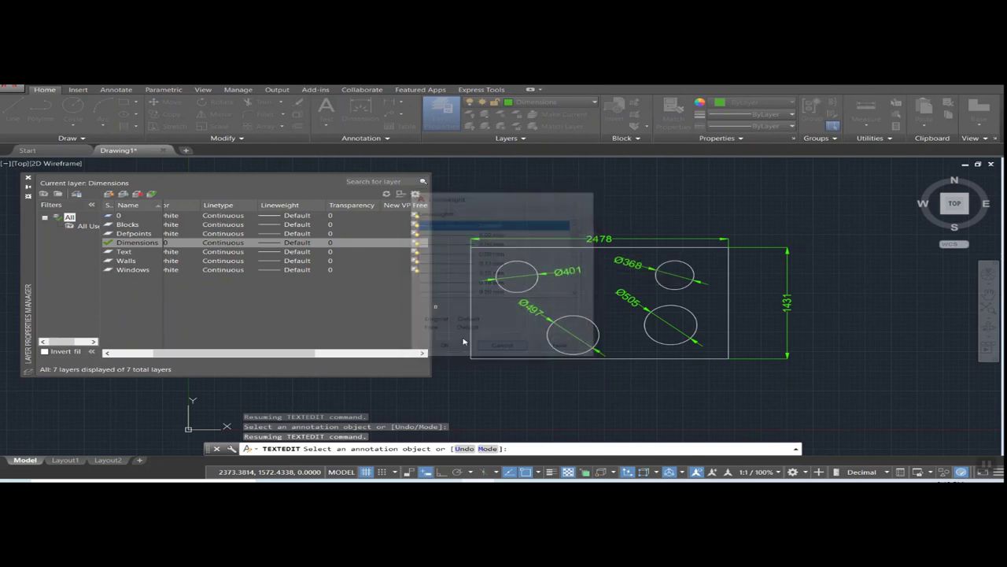
pyautogui.click(331, 243)
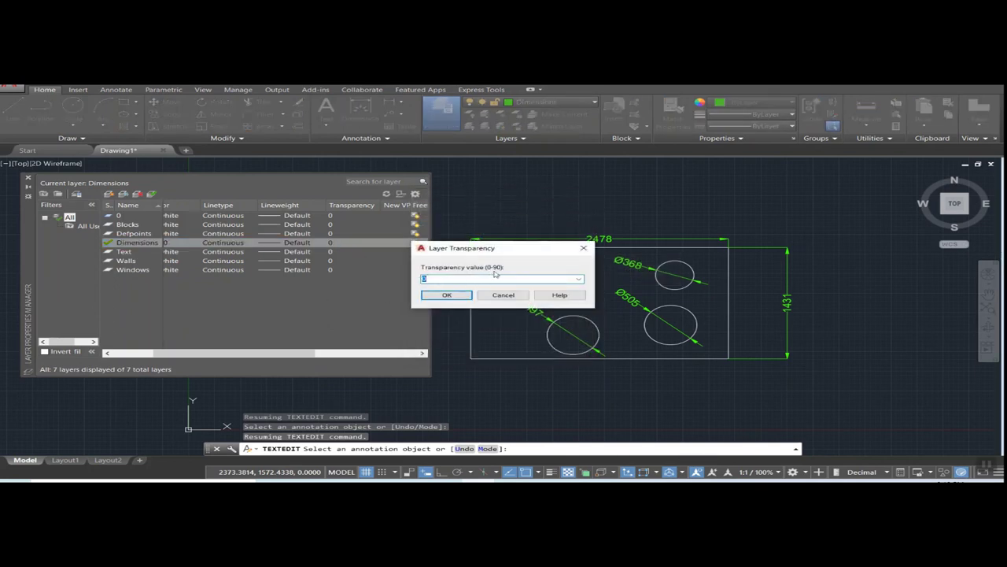
pyautogui.click(579, 279)
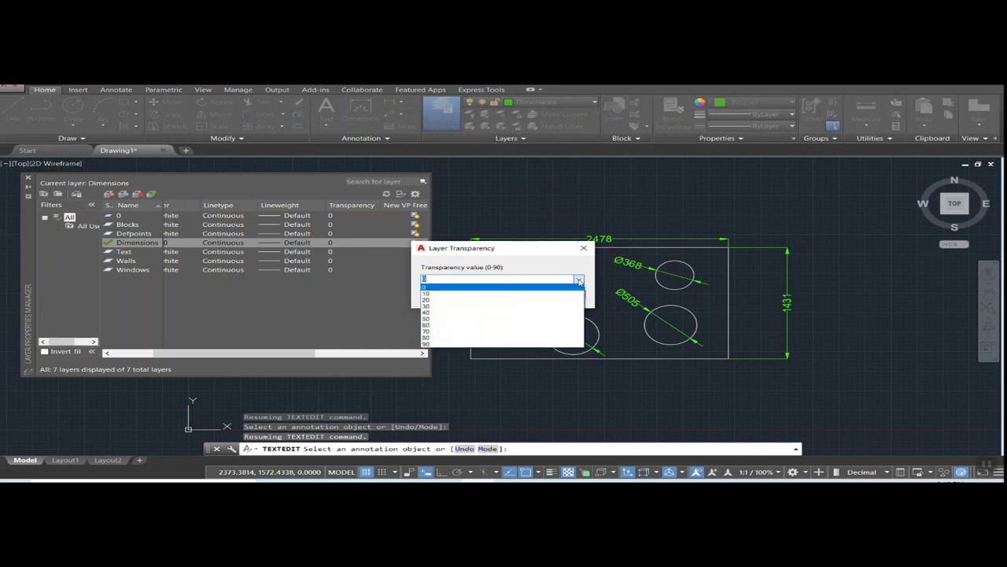
pyautogui.click(532, 258)
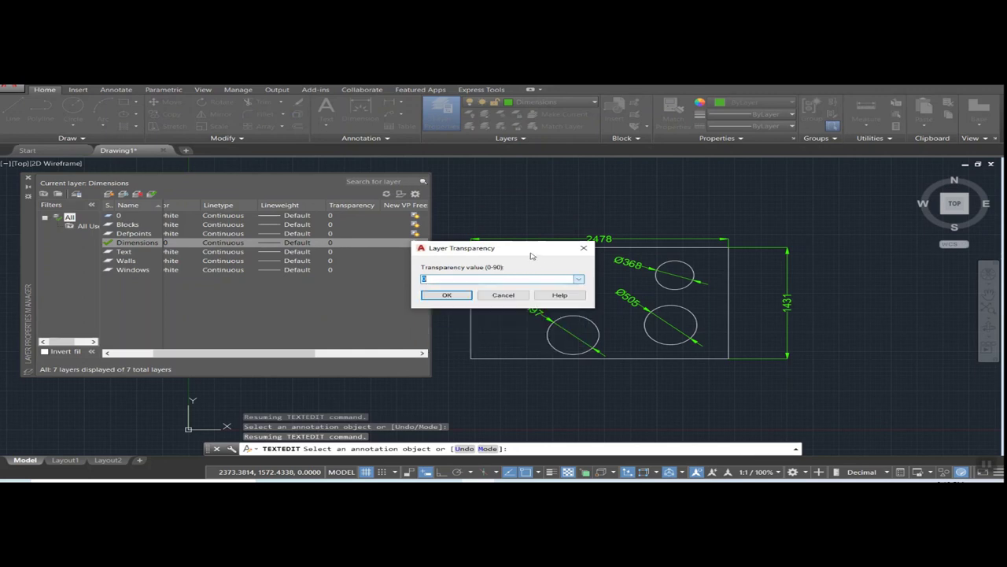
pyautogui.click(503, 294)
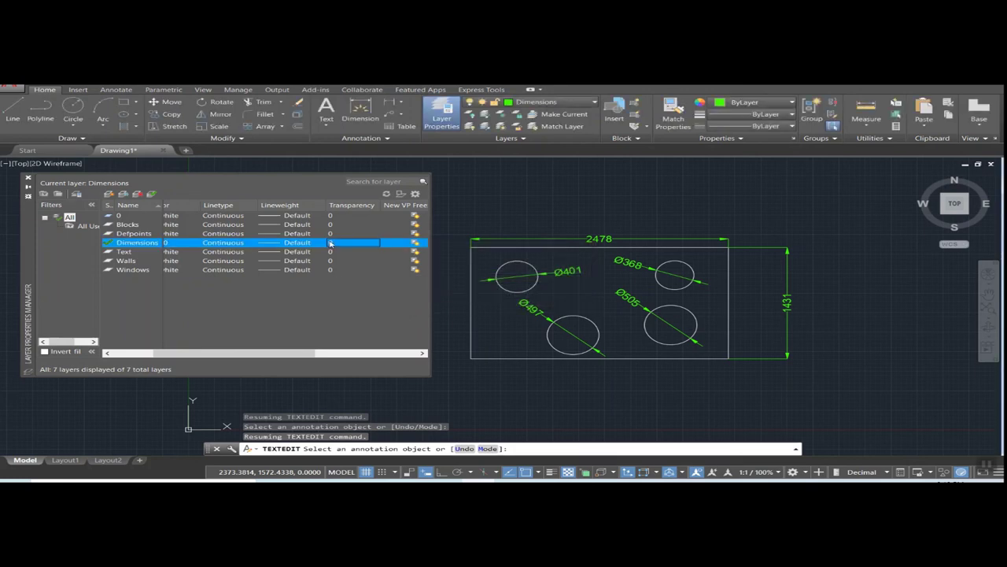